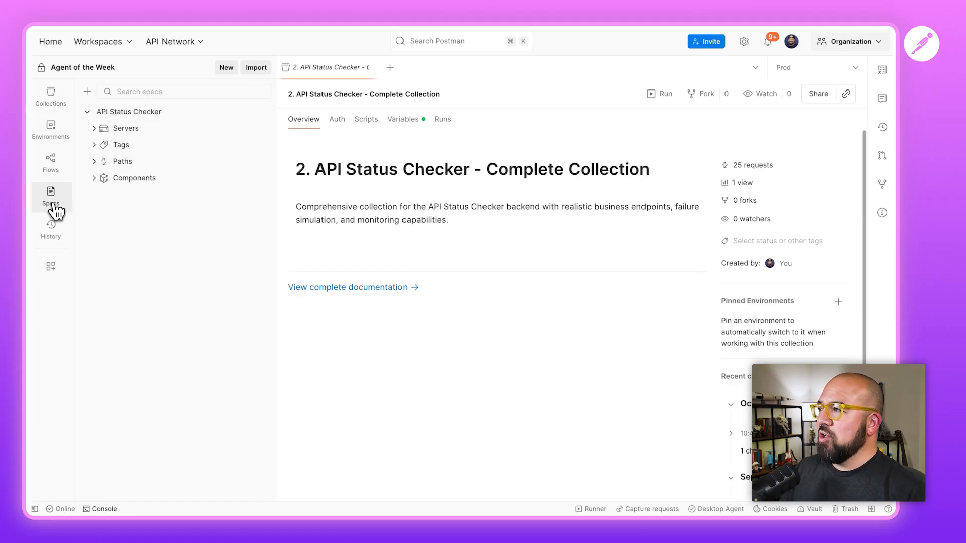
Step: Open the API Status Checker specification and send the Health Check request from the API Status Checker - Complete Collection
left_click(125, 127)
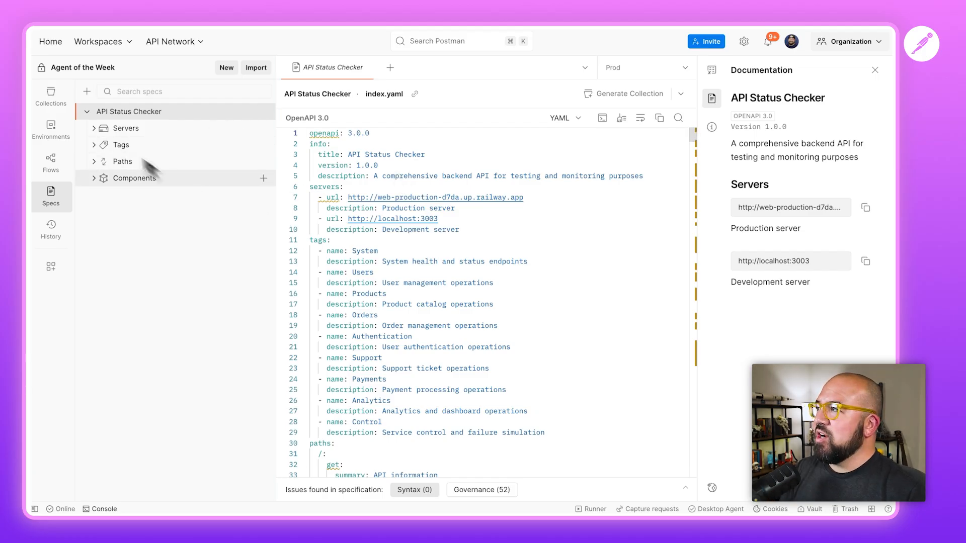
left_click(51, 96)
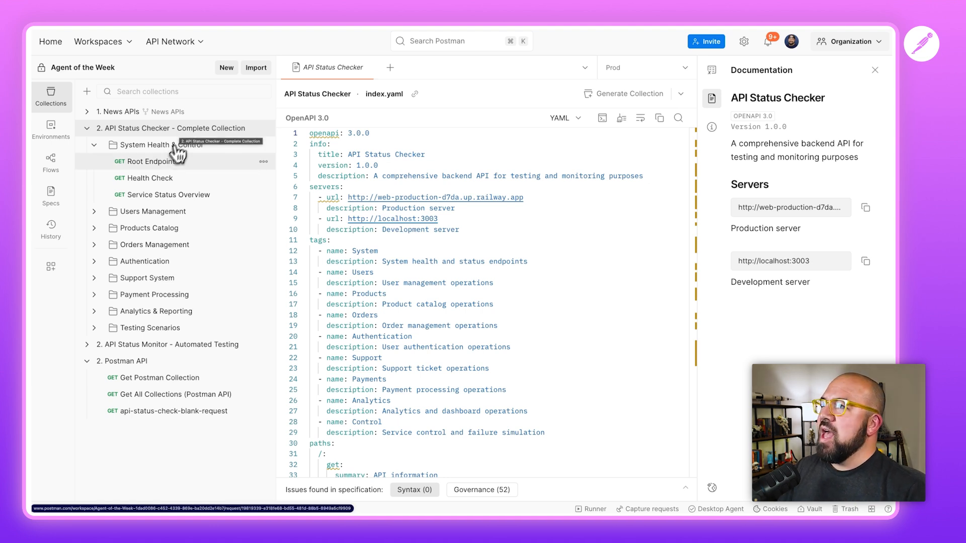
left_click(165, 162)
left_click(164, 177)
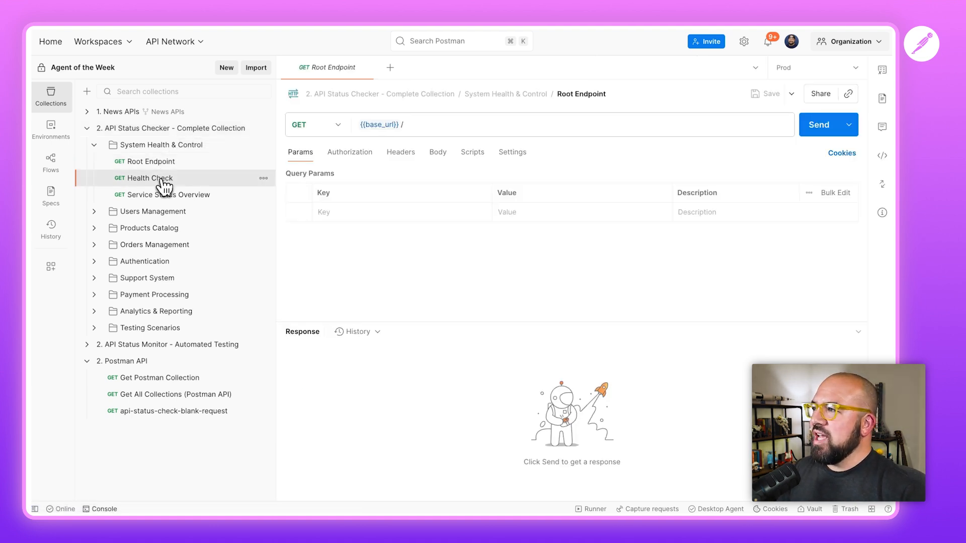
left_click(808, 130)
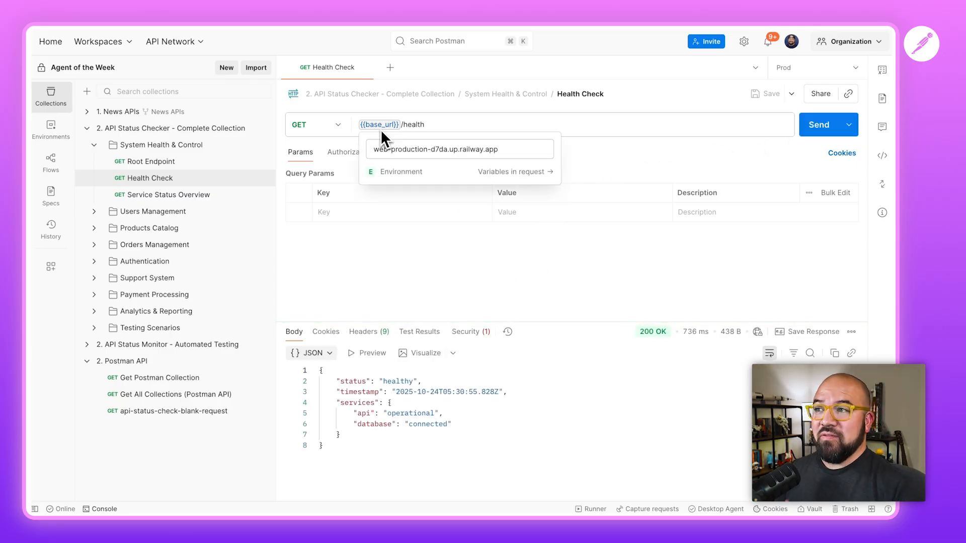
Step: Check the available environments and the base_url variable used by the Health Check request
left_click(793, 72)
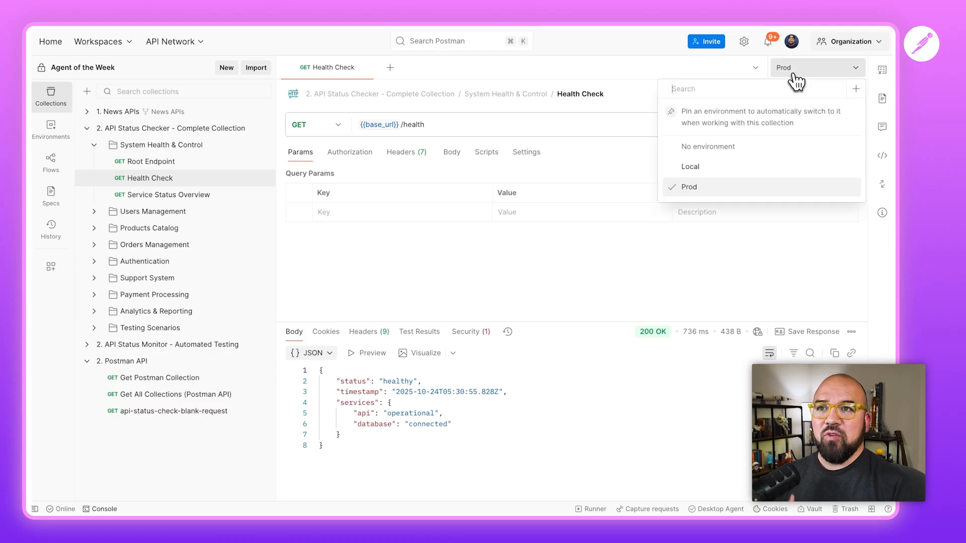
left_click(523, 125)
mouse_move(376, 123)
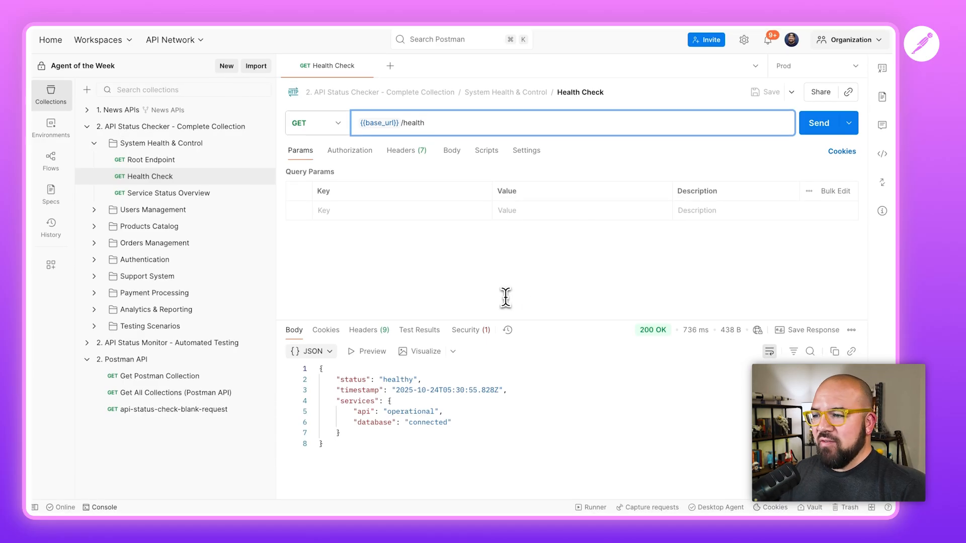
Step: Send the Get User by ID request from the collection's Users Management folder
left_click(183, 196)
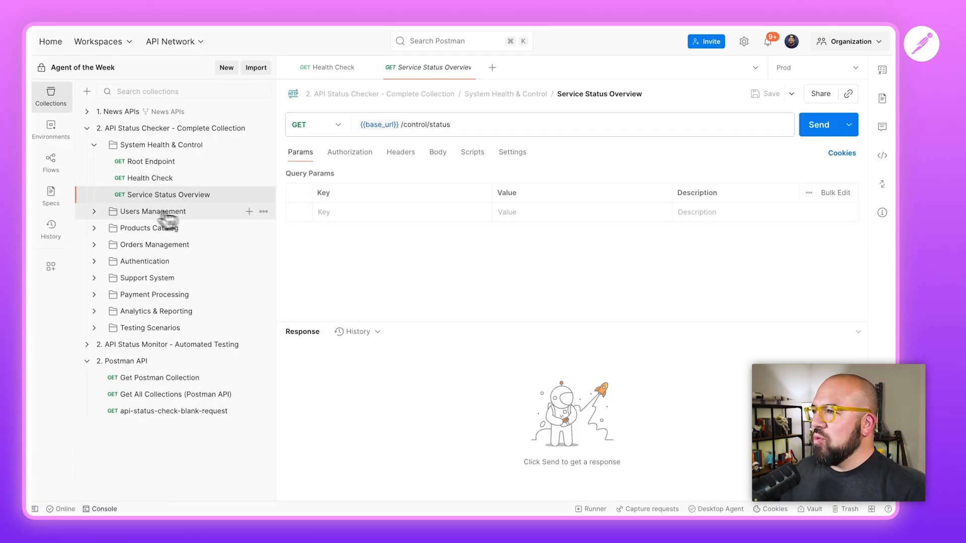
left_click(130, 213)
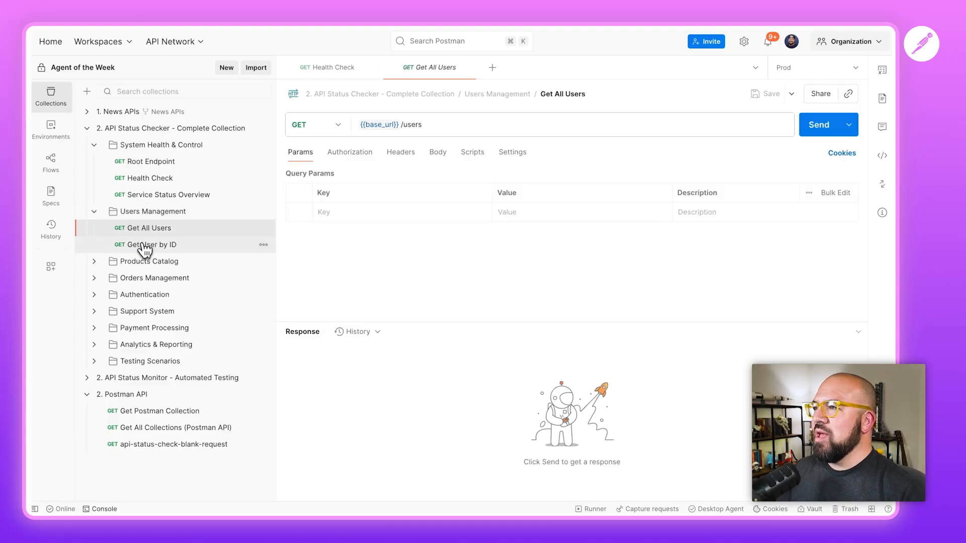
left_click(156, 245)
left_click(821, 127)
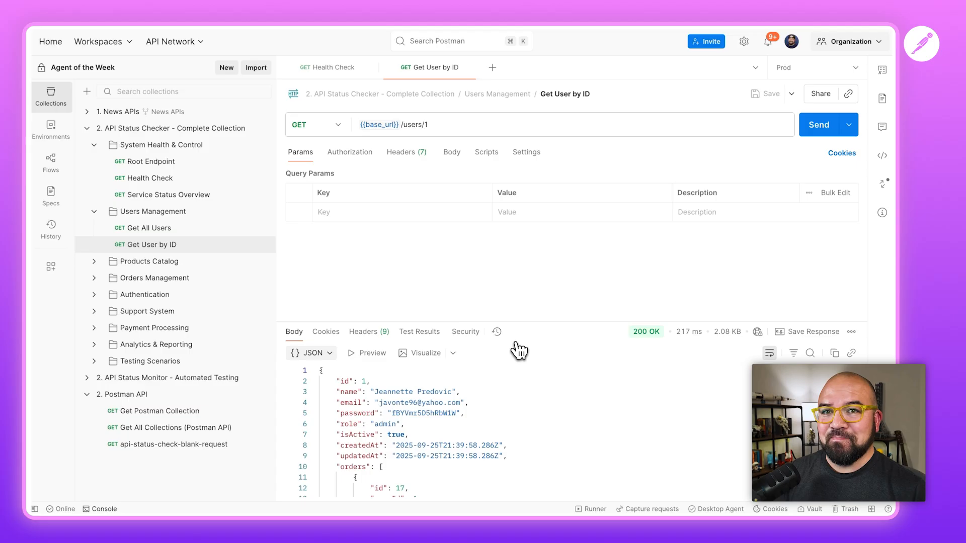
Step: Add a flow module to the empty 2. API Status Checker Agent folder in Flows
left_click(60, 168)
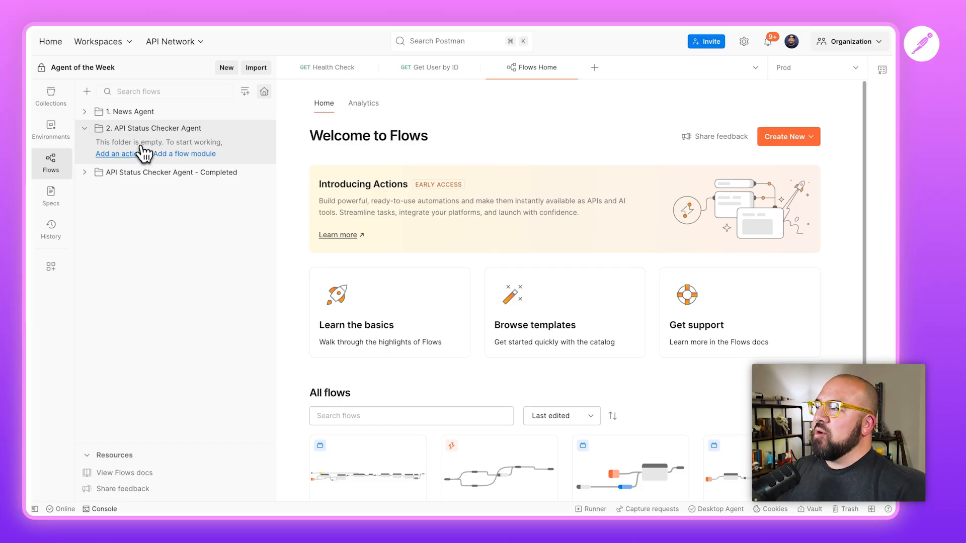
left_click(173, 154)
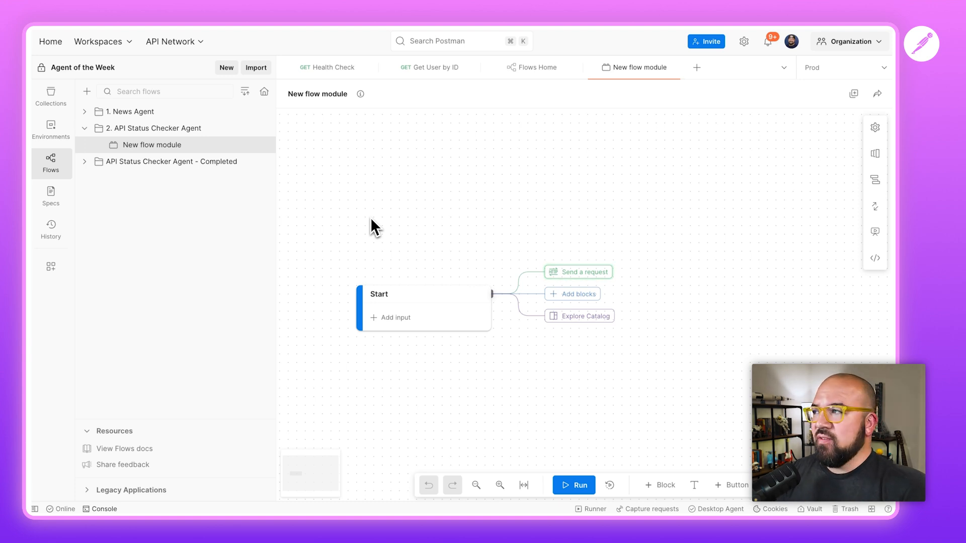
Step: Examine api-status-check-blank-request and Get Postman Collection in the Postman API collection, including the collection_uid vault variable
left_click(64, 102)
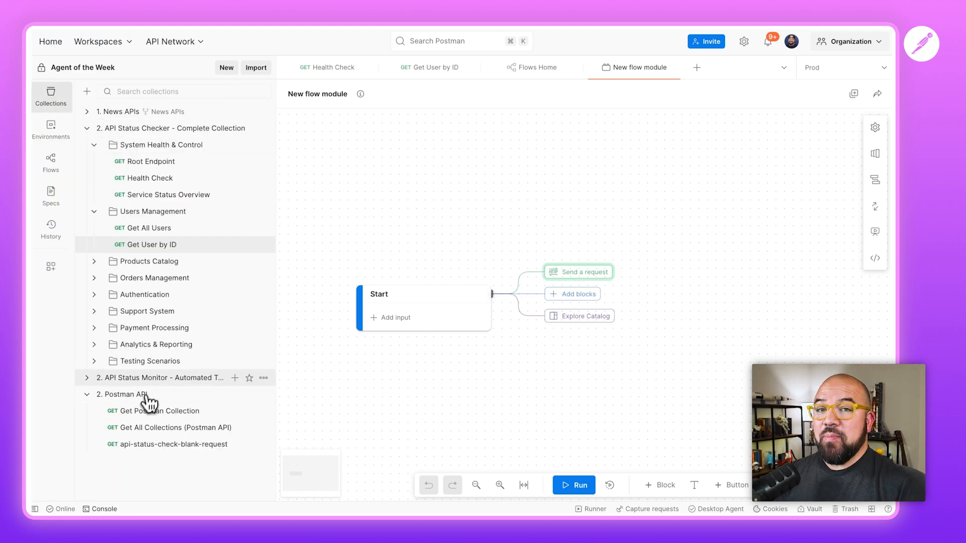
left_click(153, 446)
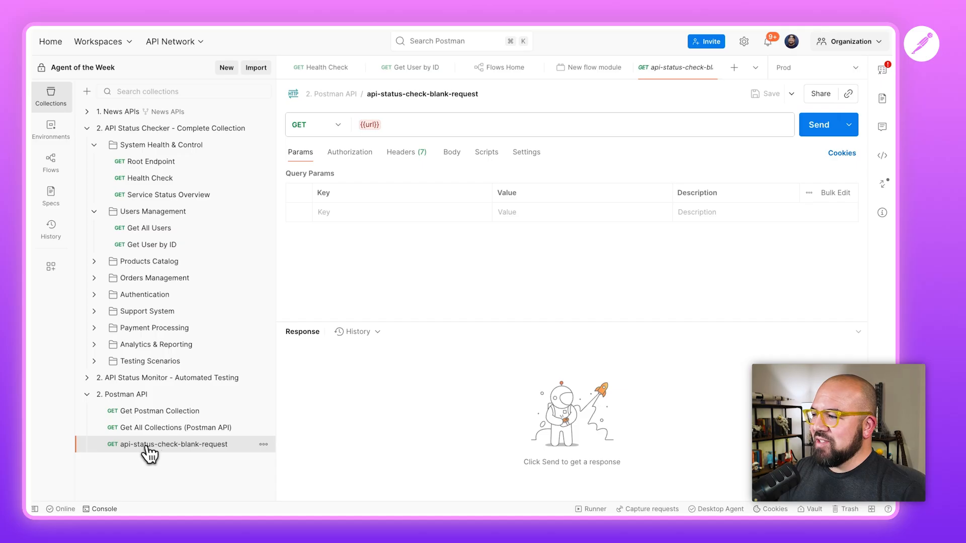
left_click(152, 413)
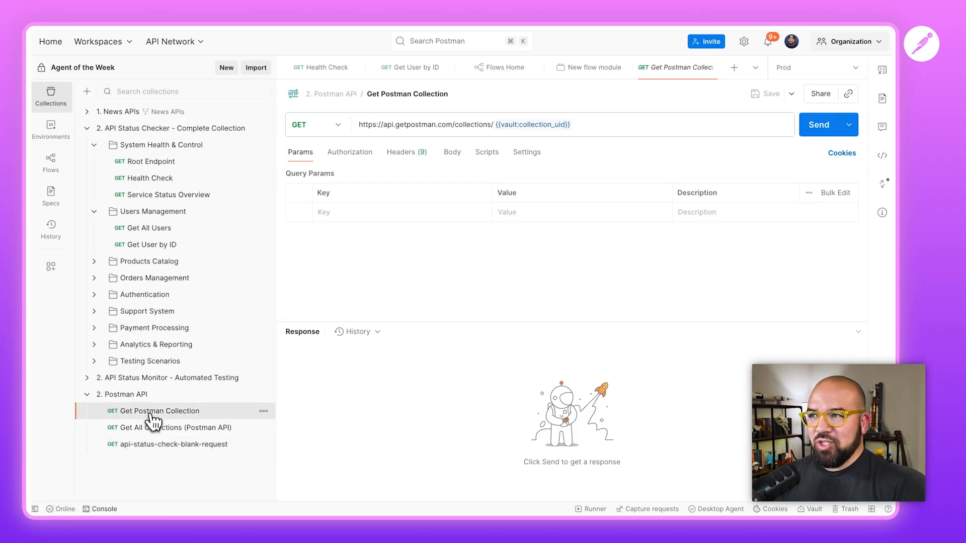
mouse_move(530, 130)
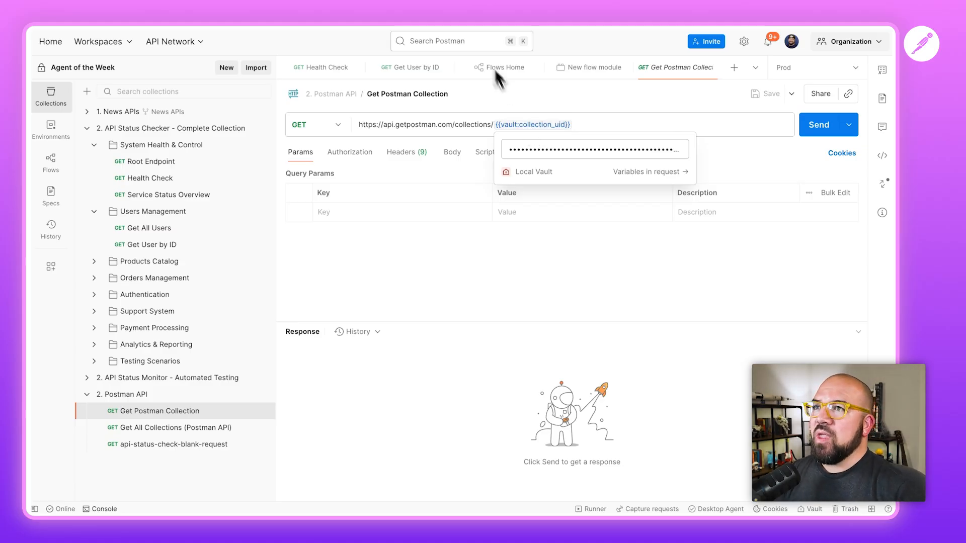
Step: Add an input named postman_collection_url to the Start block of the new flow module
left_click(578, 78)
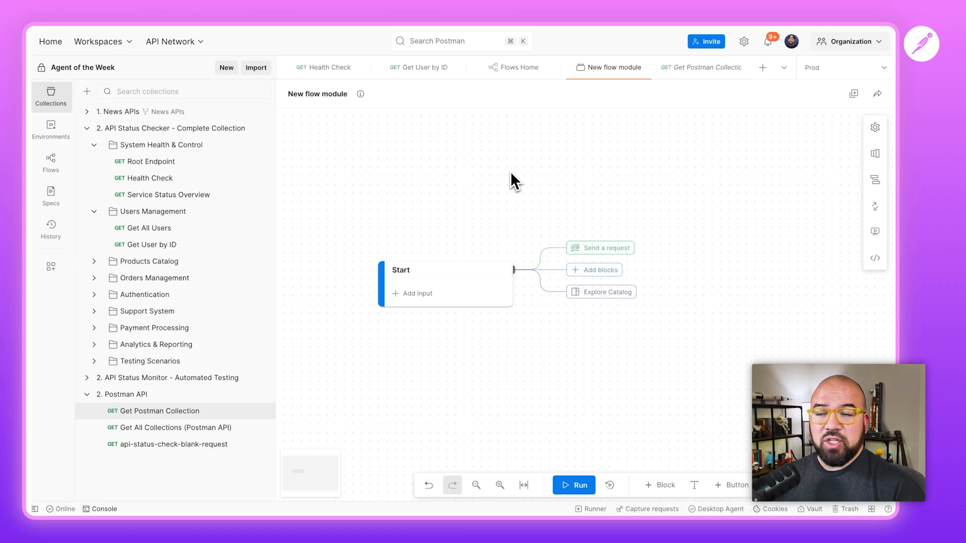
left_click(434, 301)
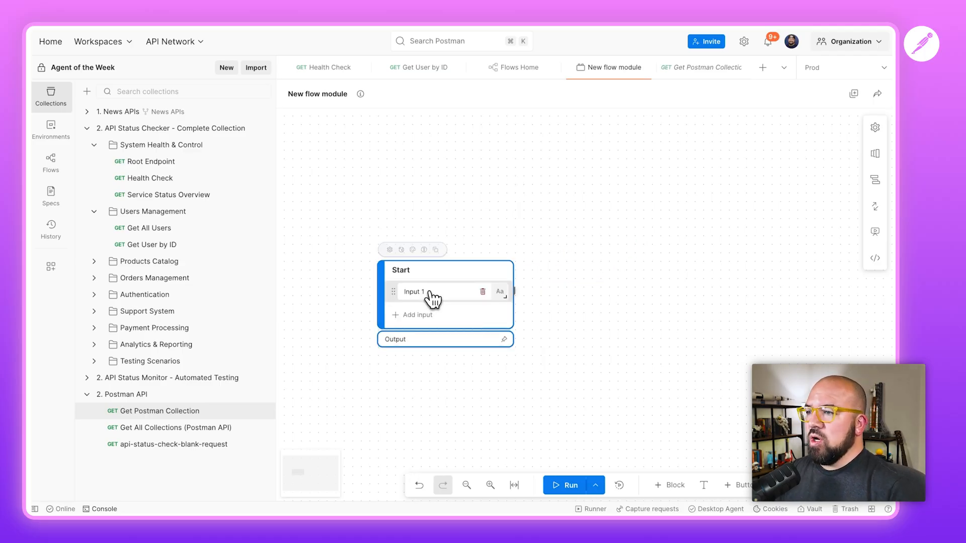
double_click(428, 291)
triple_click(432, 293)
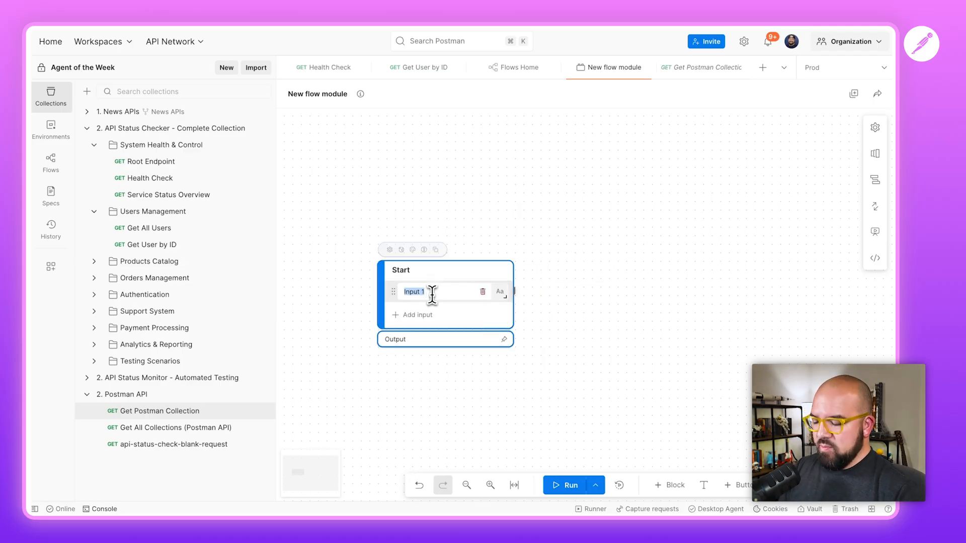
type("postman_collection_url")
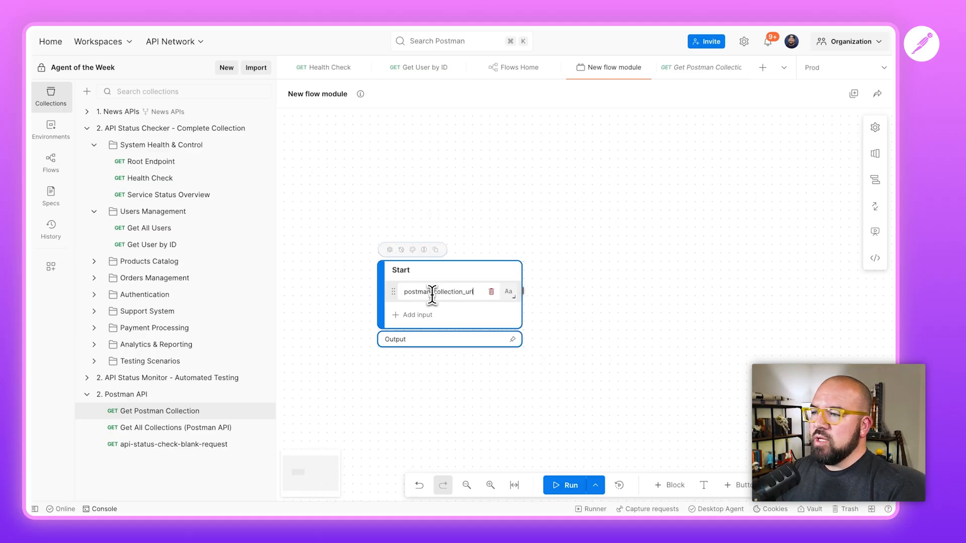
Step: Add two more inputs to the Start block, named postman_api_key and base_url
left_click(425, 316)
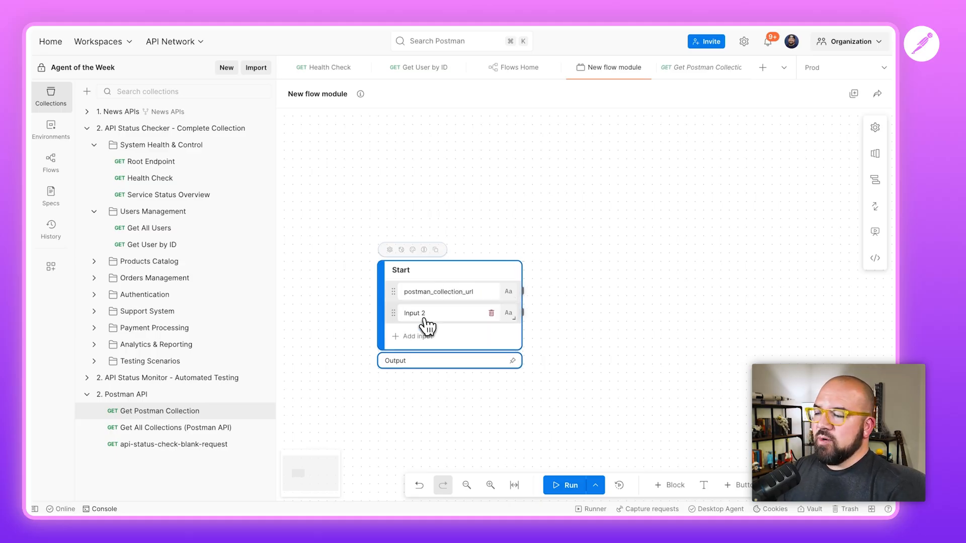
triple_click(426, 314)
type("postman_api_")
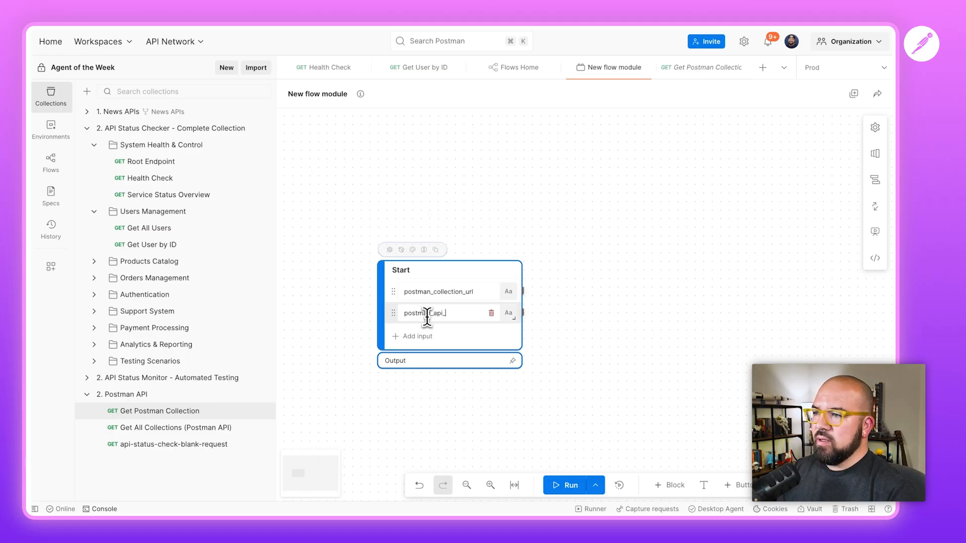
type("key")
left_click(419, 336)
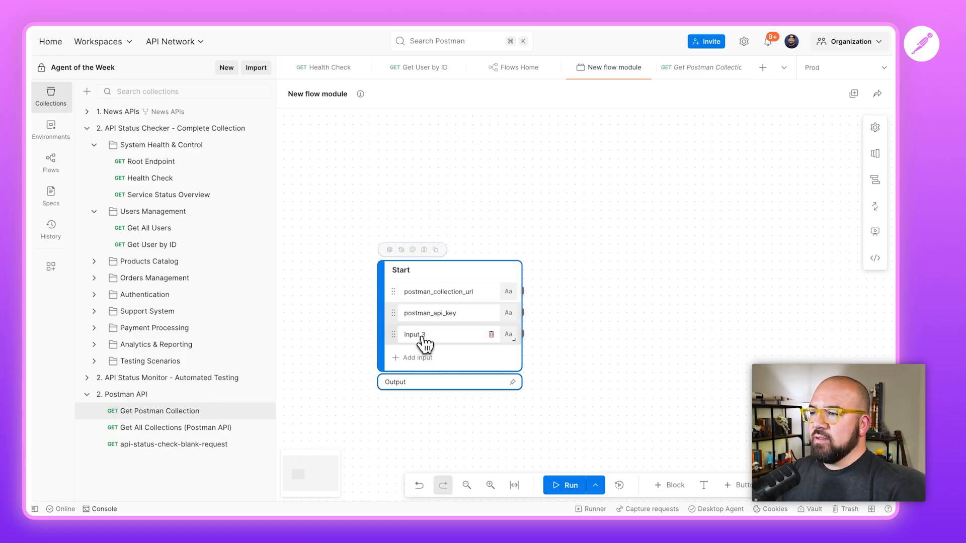
left_click(422, 335)
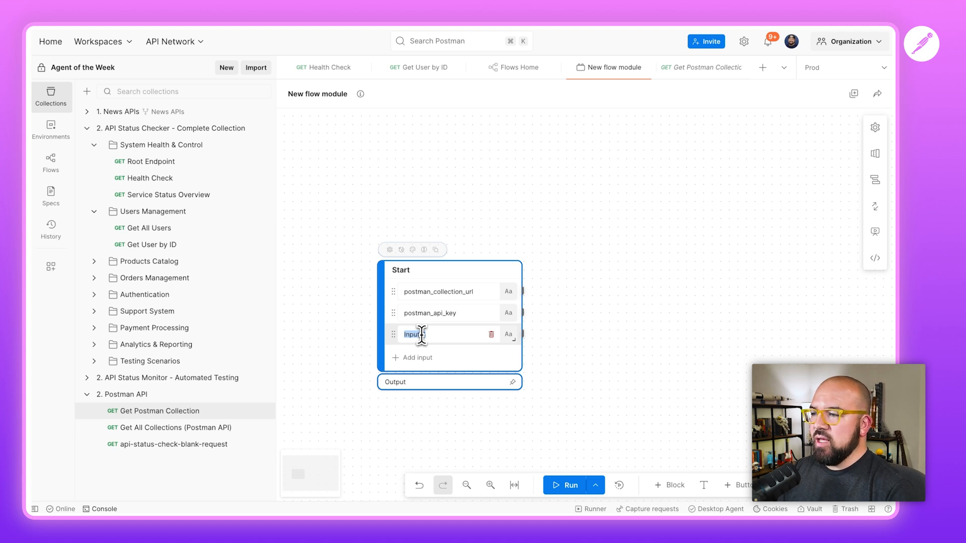
type("base_url")
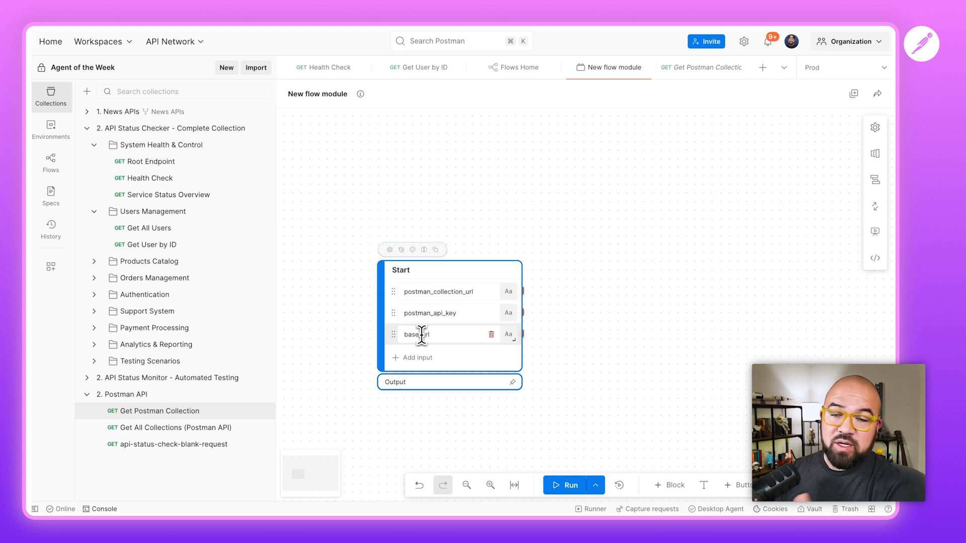
left_click(561, 263)
Step: Create a run scenario for the flow module
scroll(564, 264, "right", 1)
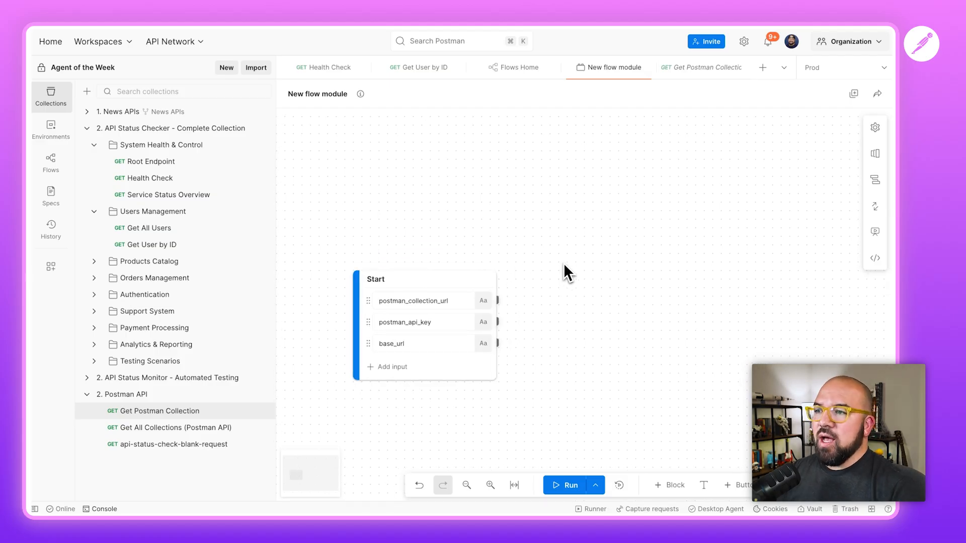
scroll(564, 262, "down", 1)
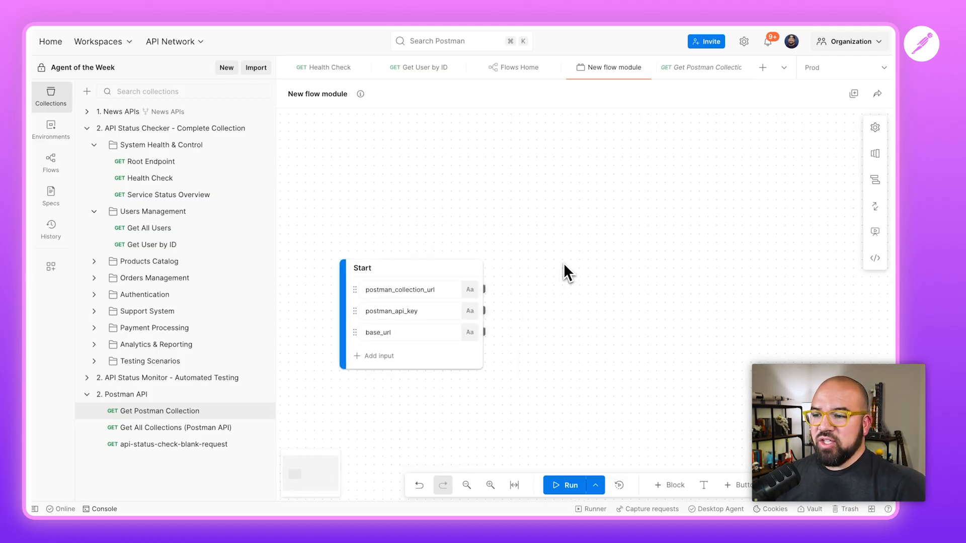
left_click(595, 486)
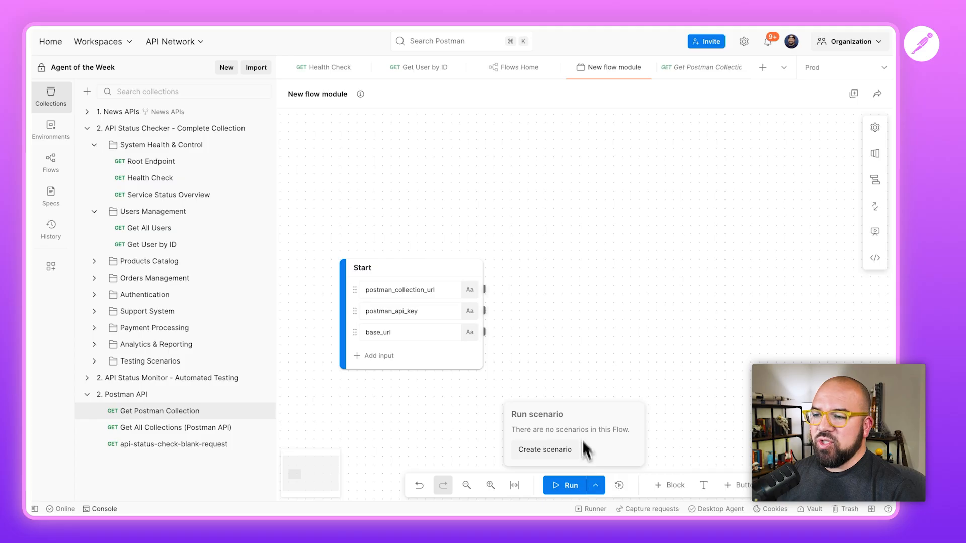
left_click(558, 451)
Step: Copy the link of the API Status Checker - Complete Collection and paste it as the scenario's postman_collection_url value
left_click(687, 192)
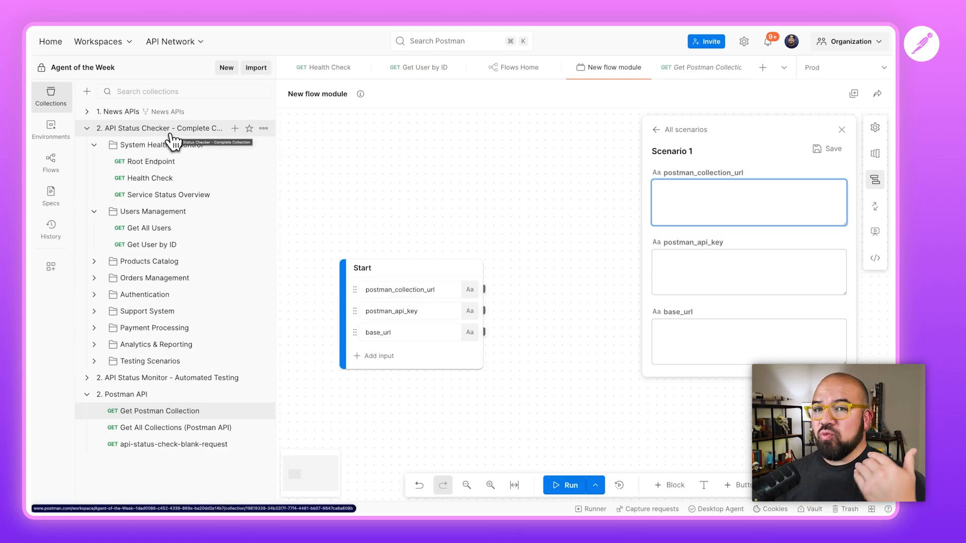
left_click(263, 128)
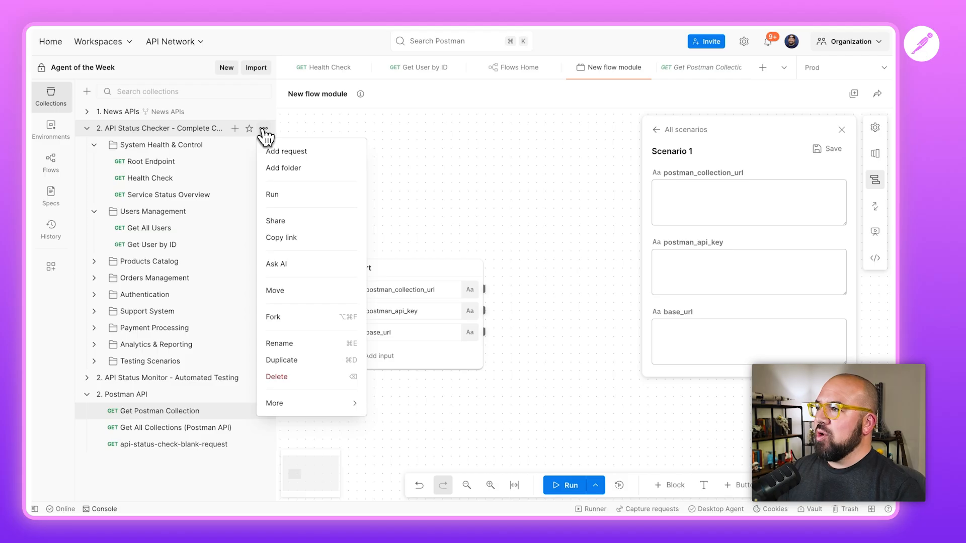
left_click(278, 238)
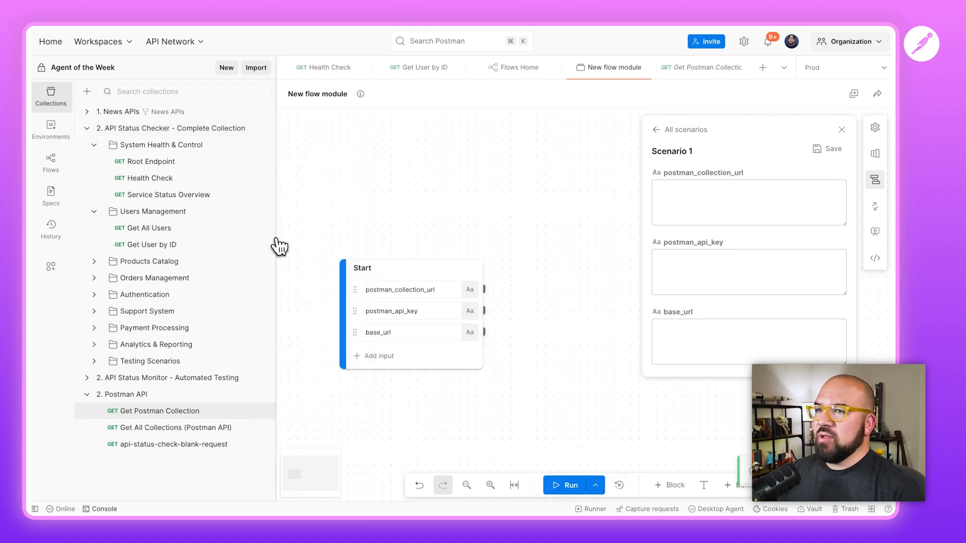
left_click(715, 200)
key("super+v")
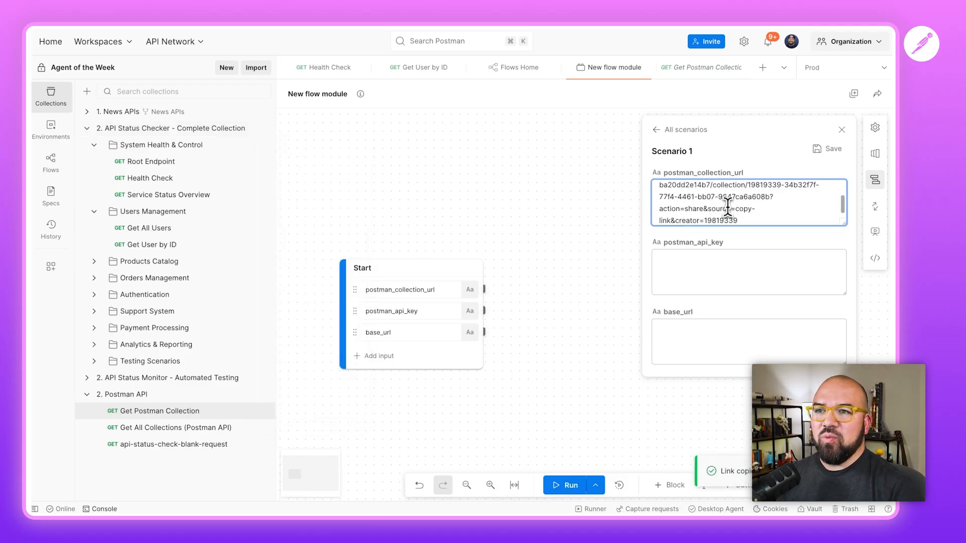
Step: Remove the query string from the postman_collection_url value so the link ends with the collection ID
left_click_drag(750, 221, 769, 203)
key("BackSpace")
scroll(763, 204, "up", 2)
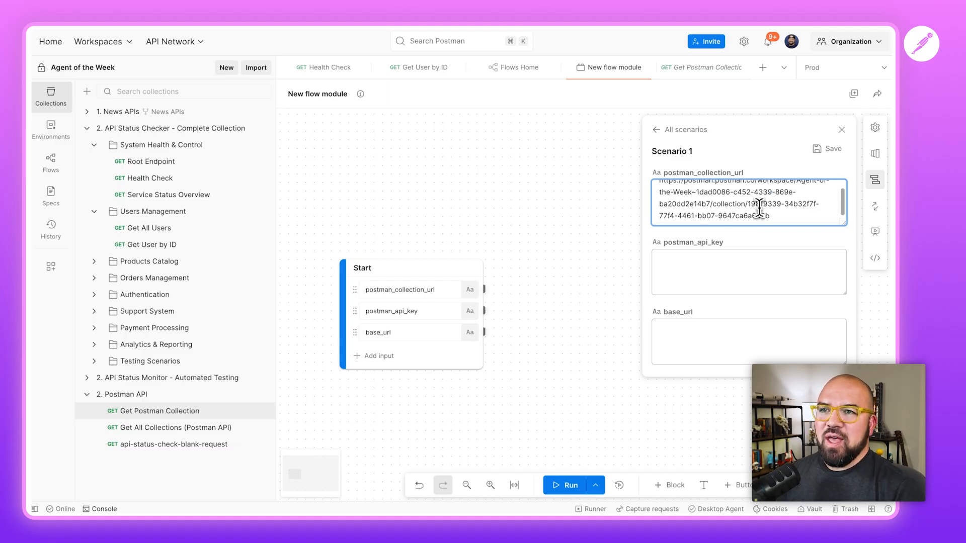
scroll(750, 202, "down", 1)
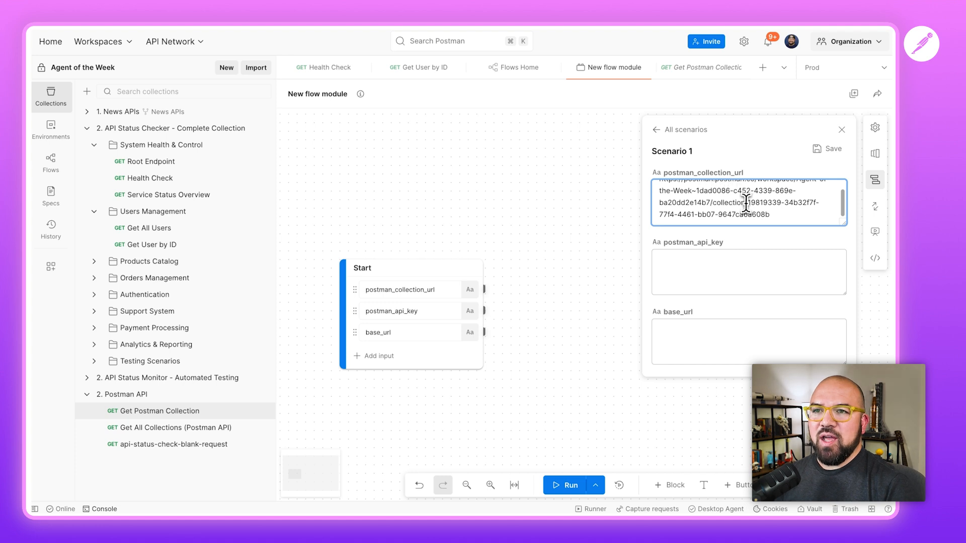
left_click_drag(749, 203, 785, 219)
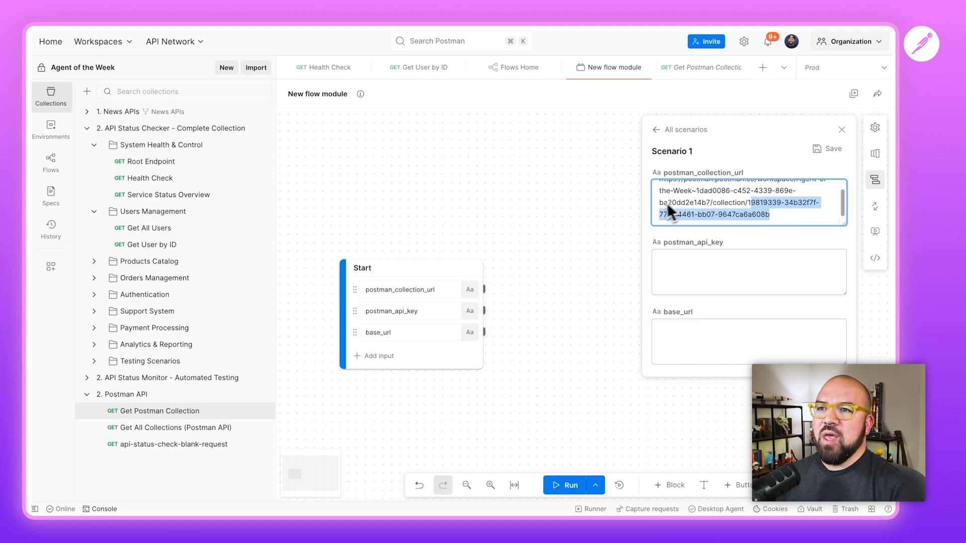
left_click(647, 228)
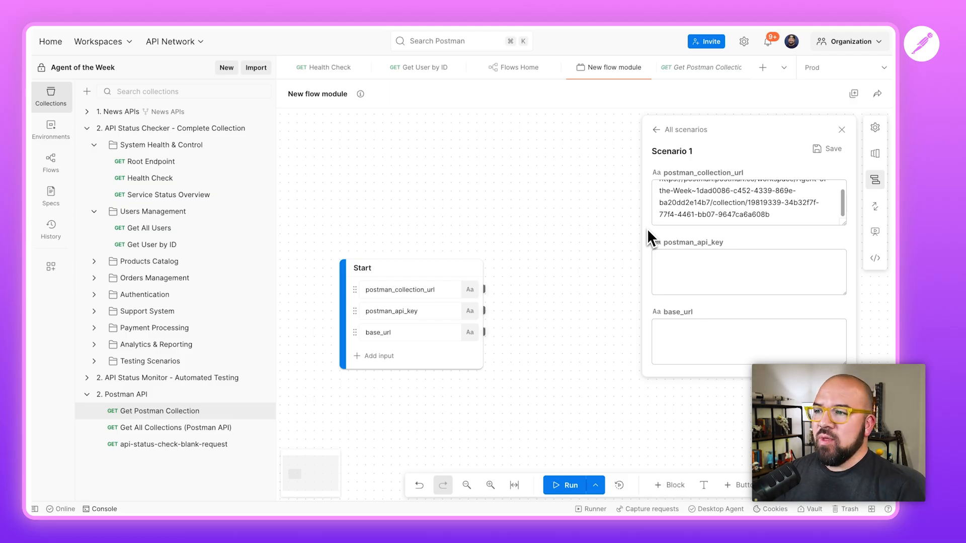
Step: Connect the Start block's postman_collection_url output to a new Evaluate block and name its input variable url
left_click_drag(484, 289, 514, 246)
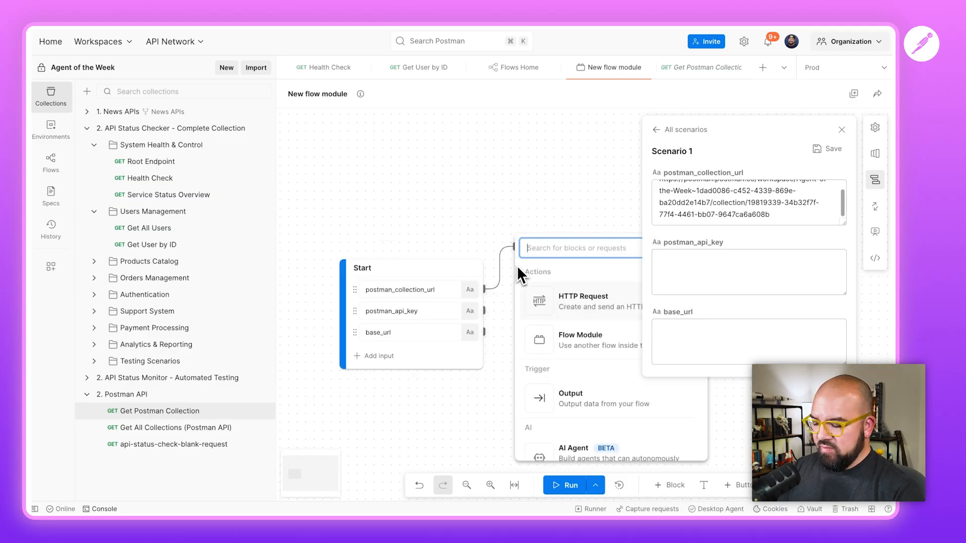
type("eval")
key("Return")
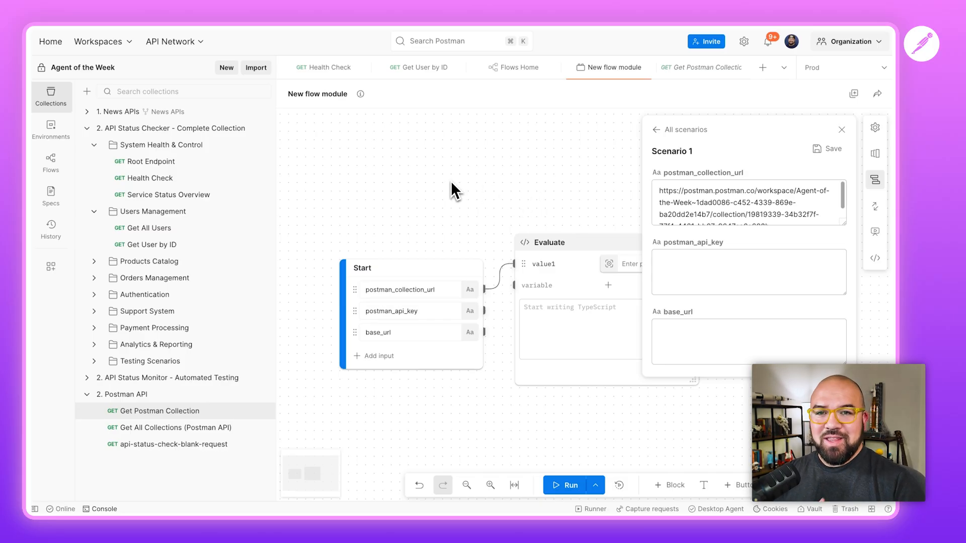
double_click(527, 256)
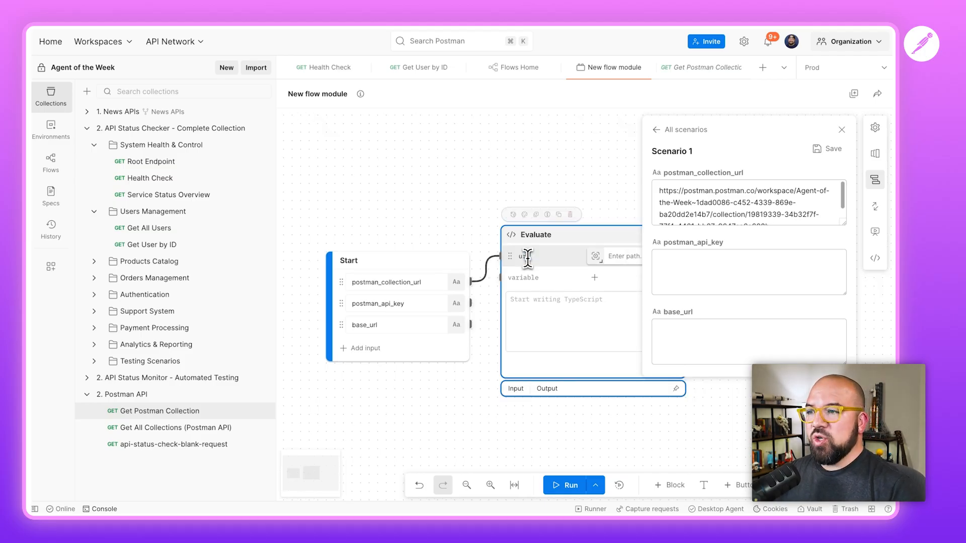
Step: Save Scenario 1 and give the Evaluate block the TypeScript expression url.match(/\/collection\/([0-9]+-[a-f0-9\-]+)/);
left_click(827, 149)
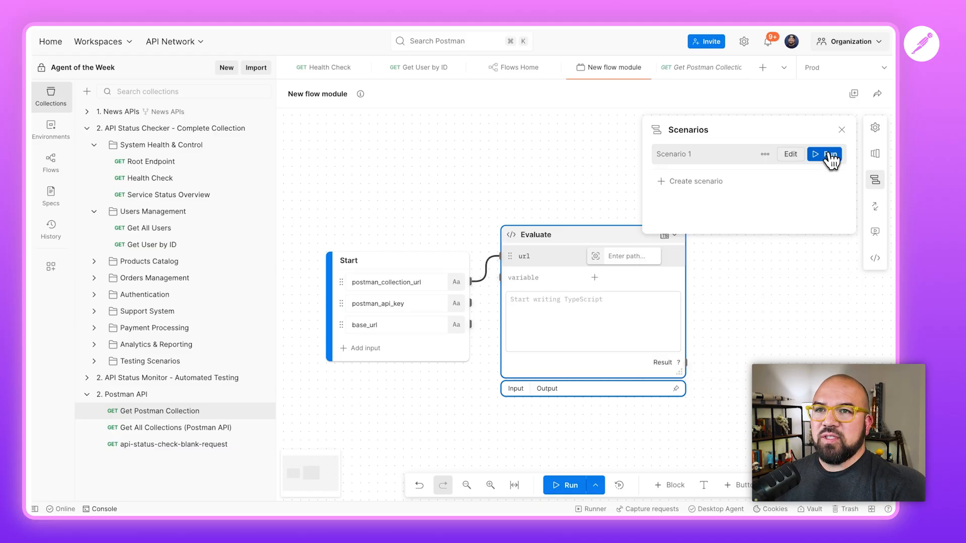
left_click_drag(275, 124, 194, 125)
scroll(460, 166, "right", 1)
left_click(488, 299)
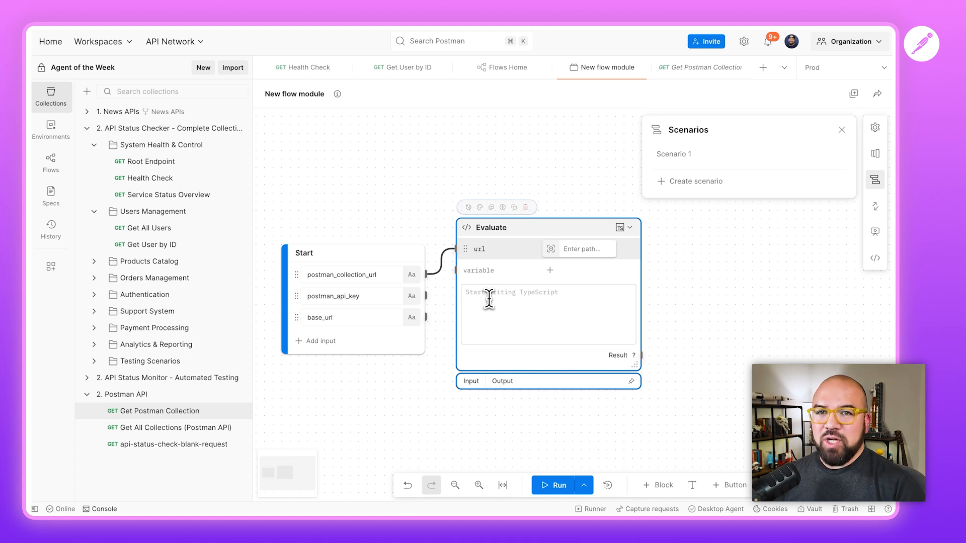
type("url.match(/\\/collection\\/([0-9]+-[a-f0-9\\-]+)/);")
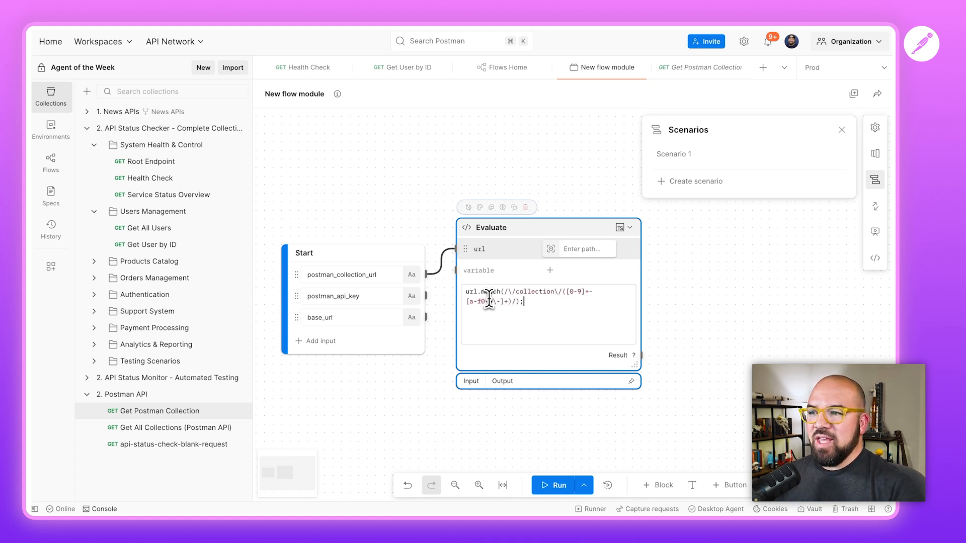
Step: Run the flow and extract item 1 of the Evaluate result into its own selector block beside it
left_click(552, 486)
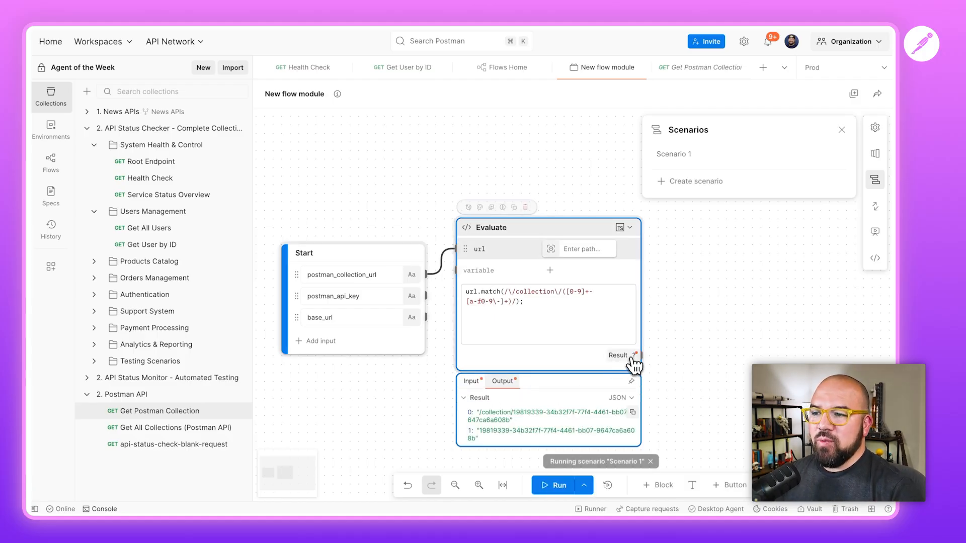
scroll(677, 356, "down", 1)
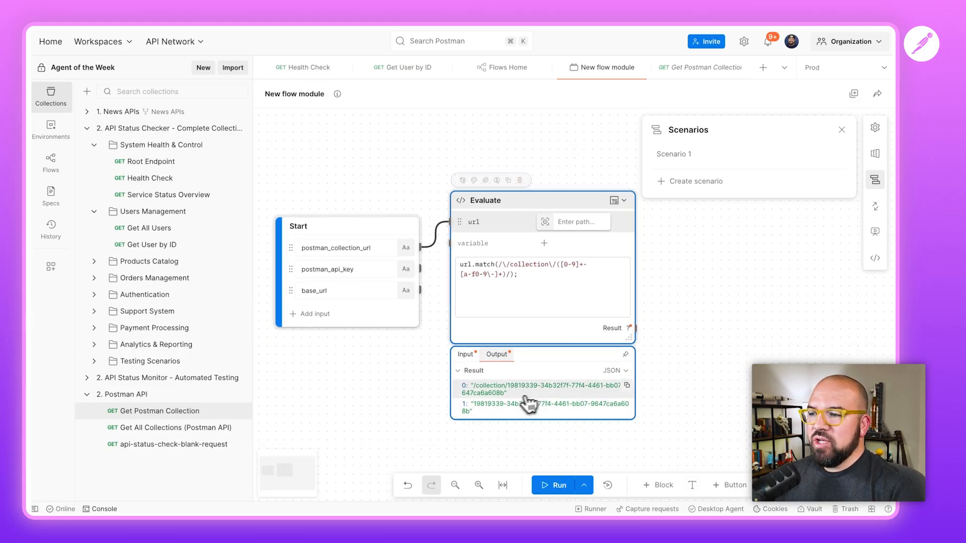
left_click_drag(520, 412, 719, 272)
scroll(692, 328, "right", 5)
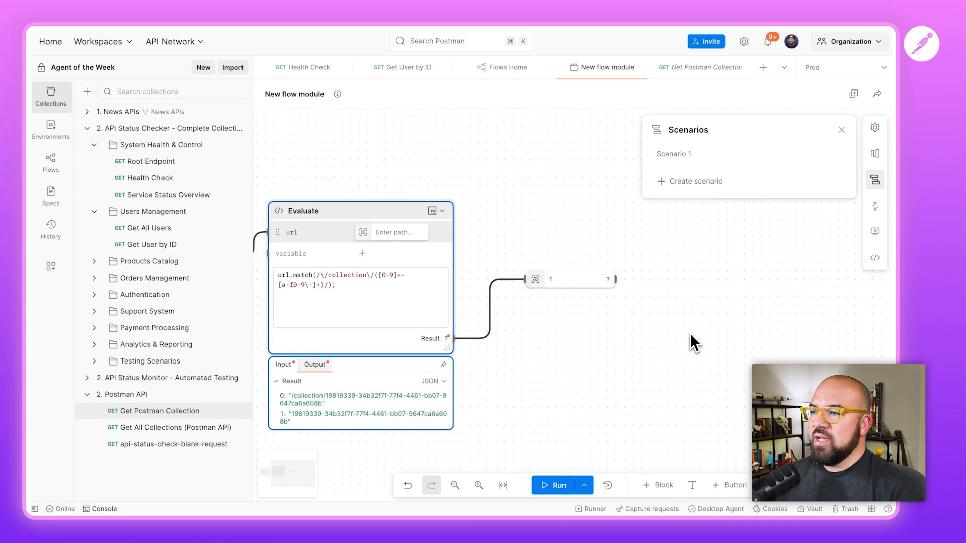
left_click_drag(525, 285, 507, 262)
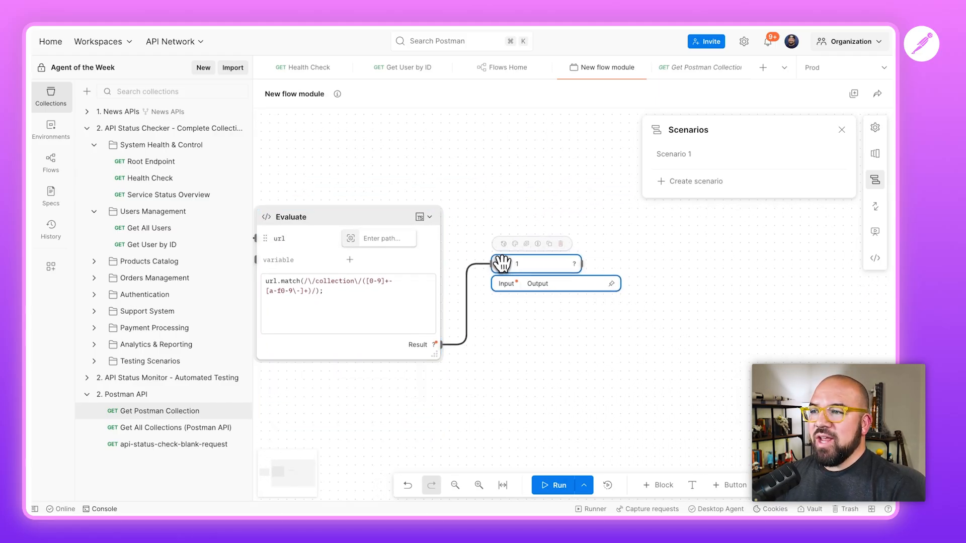
Step: Add the Get Postman Collection request to the canvas and connect the item 1 selector block to its vault:collection_uid variable
scroll(515, 328, "left", 1)
scroll(515, 334, "left", 2)
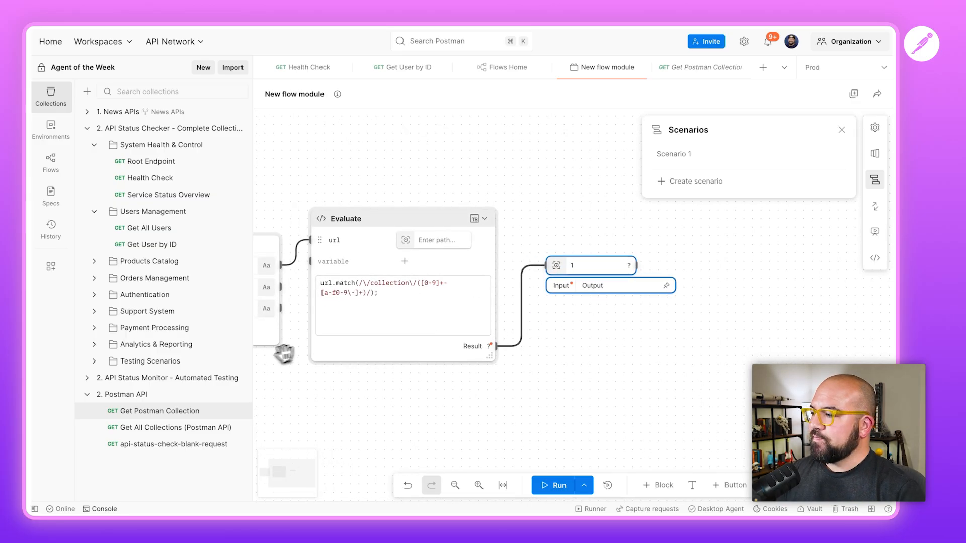
left_click_drag(151, 412, 754, 225)
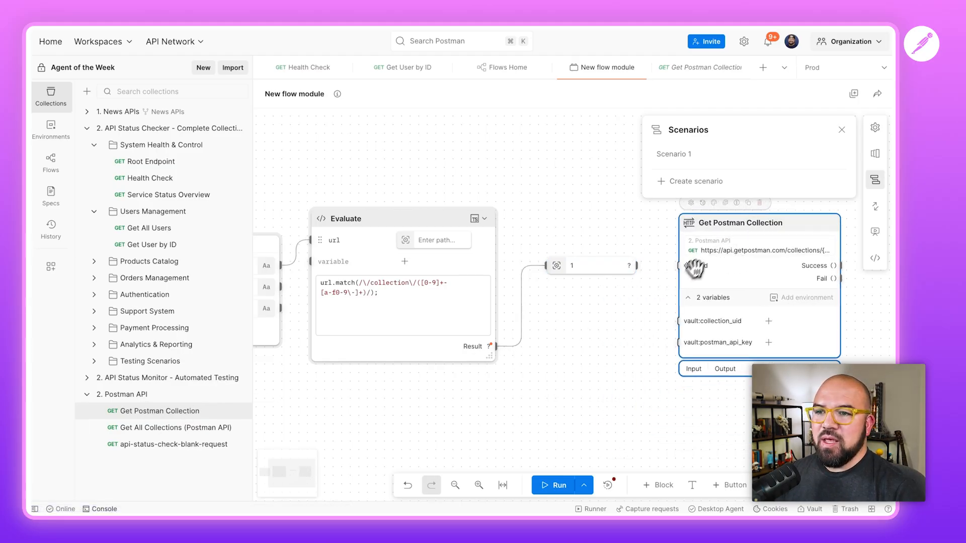
scroll(642, 312, "right", 2)
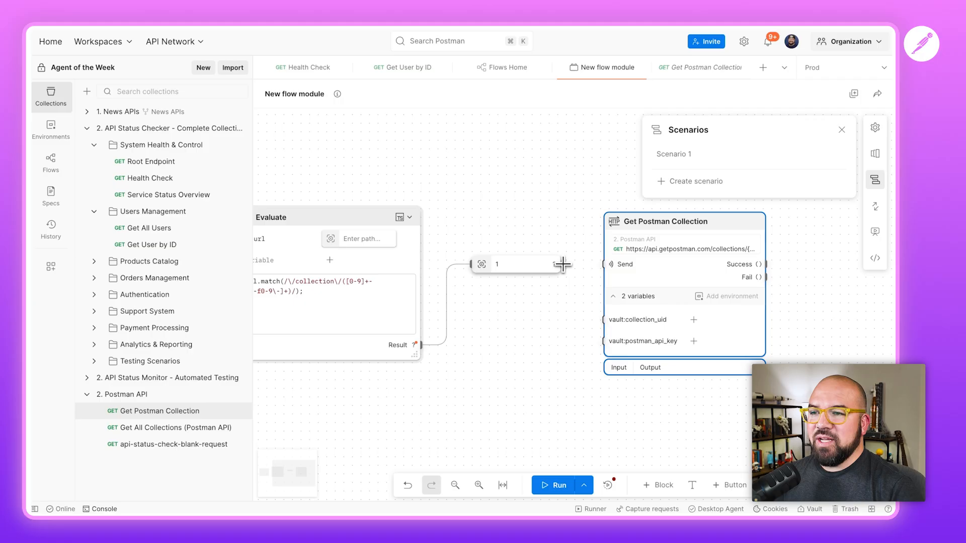
left_click_drag(596, 308, 603, 325)
Step: Connect the Start block's postman_api_key output to the request's vault:postman_api_key variable and run the flow
scroll(602, 334, "left", 5)
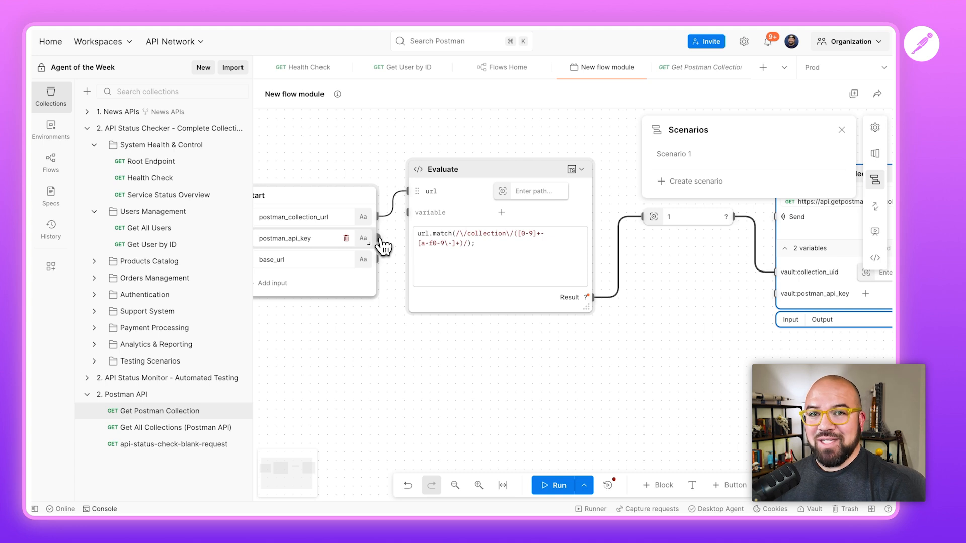
left_click_drag(382, 247, 778, 300)
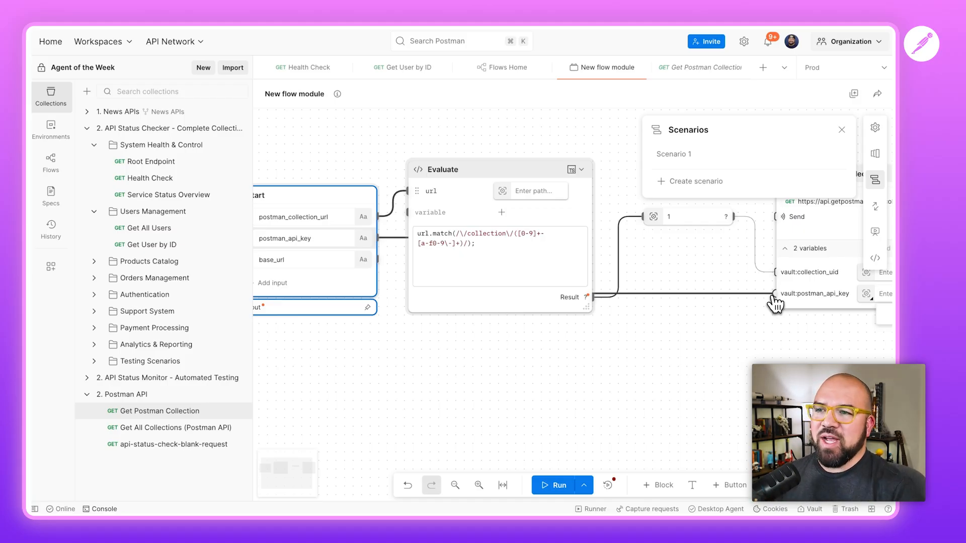
scroll(745, 344, "right", 10)
scroll(686, 362, "right", 2)
left_click(554, 486)
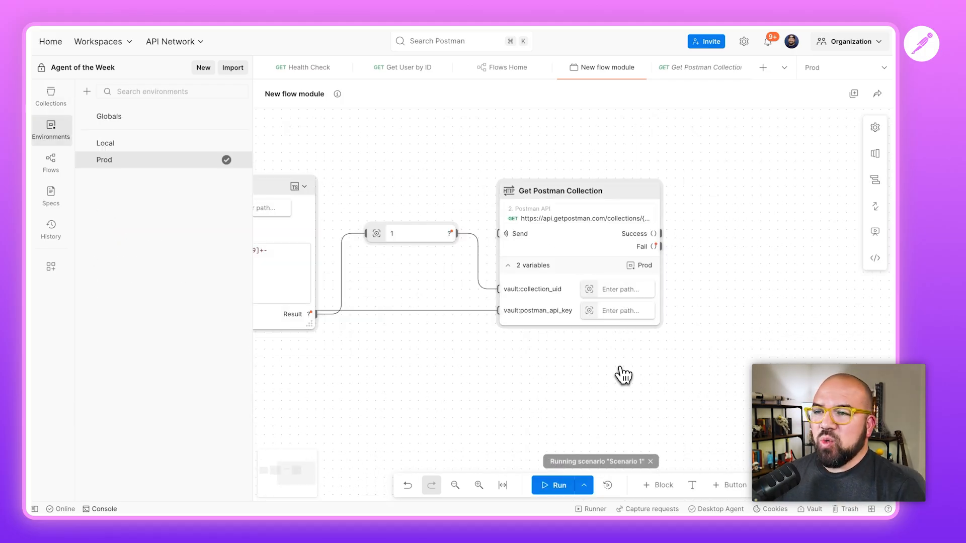
Step: Examine the Fail output of the Get Postman Collection block, including its error details, and check the vault:postman_api_key connection
left_click(654, 253)
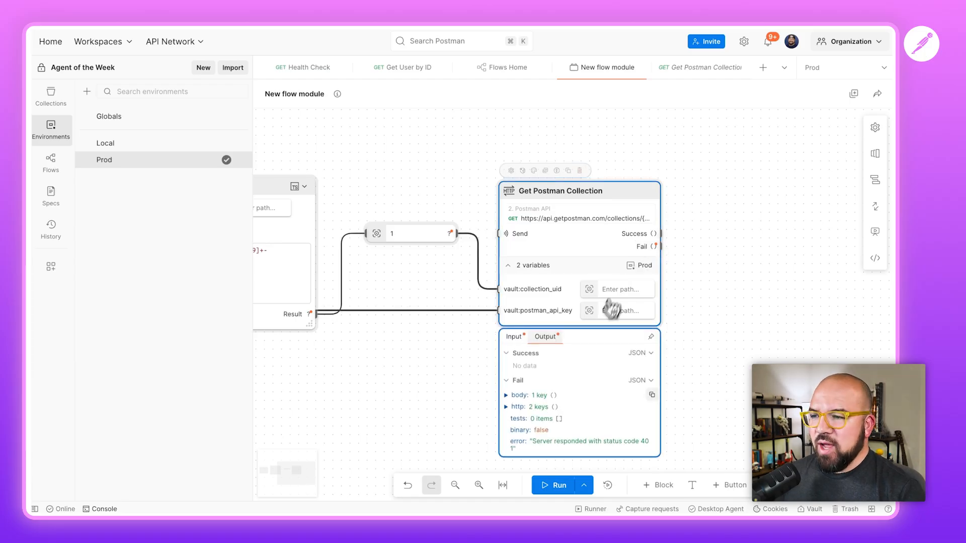
left_click(499, 398)
left_click(650, 246)
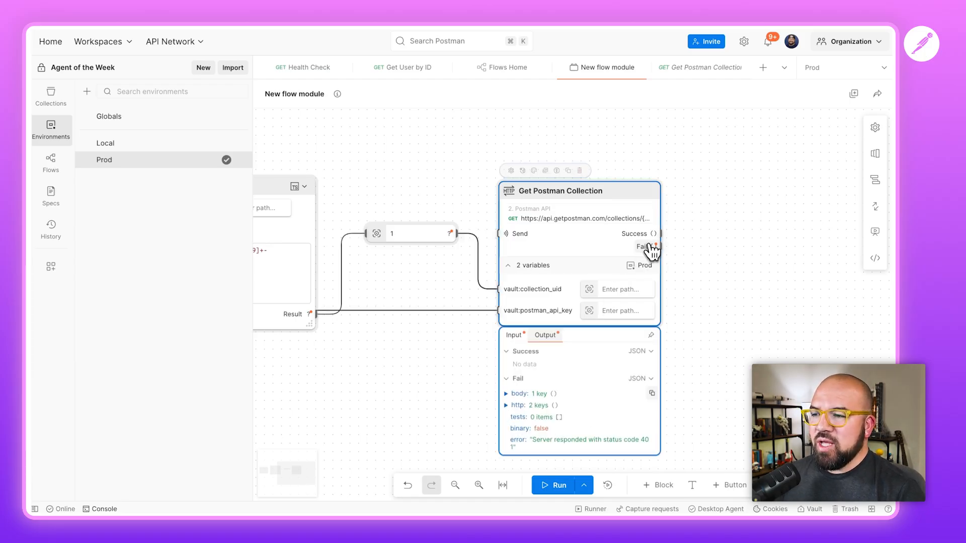
left_click(506, 394)
left_click(511, 408)
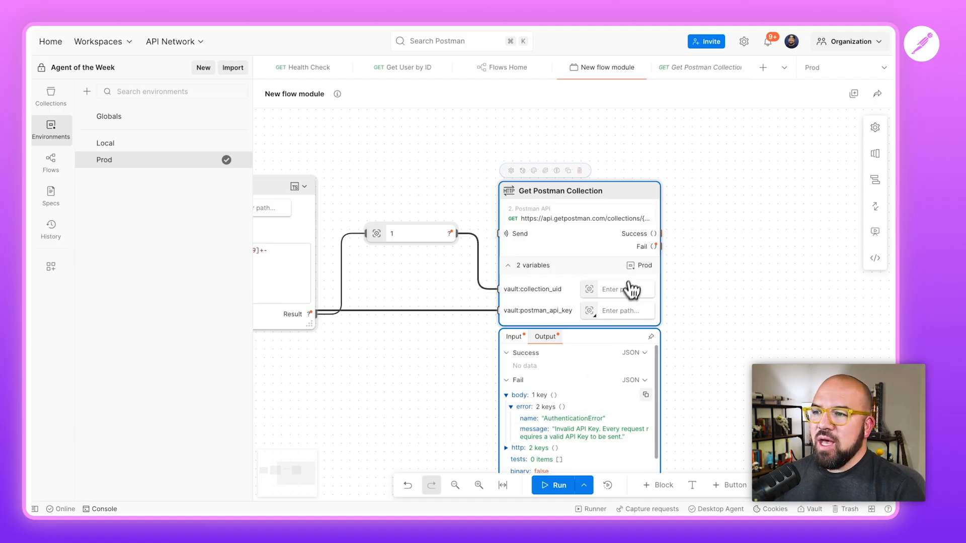
left_click(624, 312)
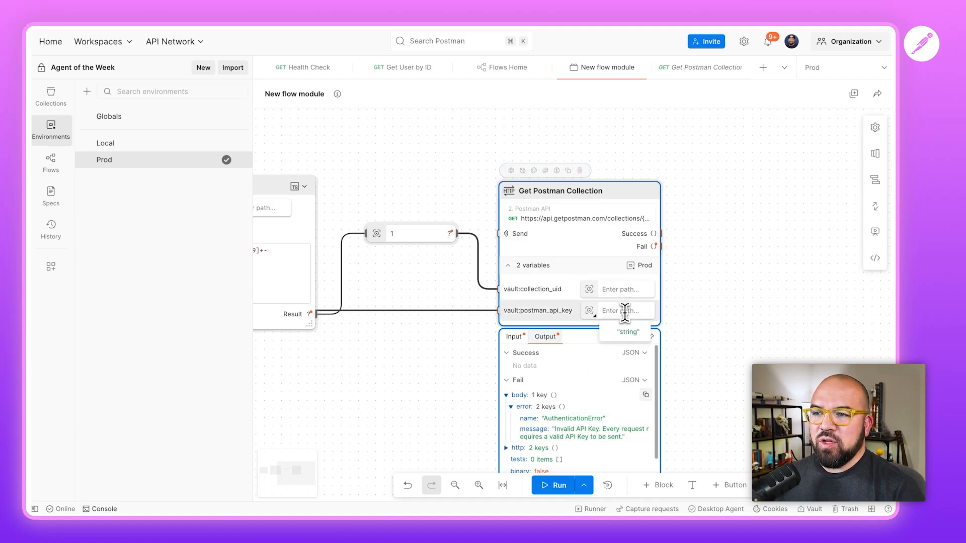
left_click(440, 317)
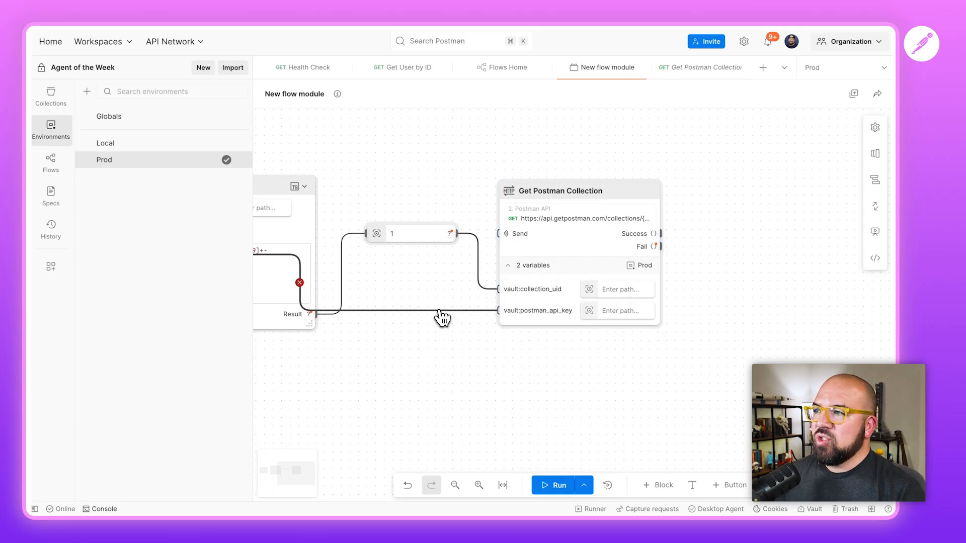
Step: Show the workspace's collections again and copy the collection ID from the selector block's output
scroll(443, 348, "left", 5)
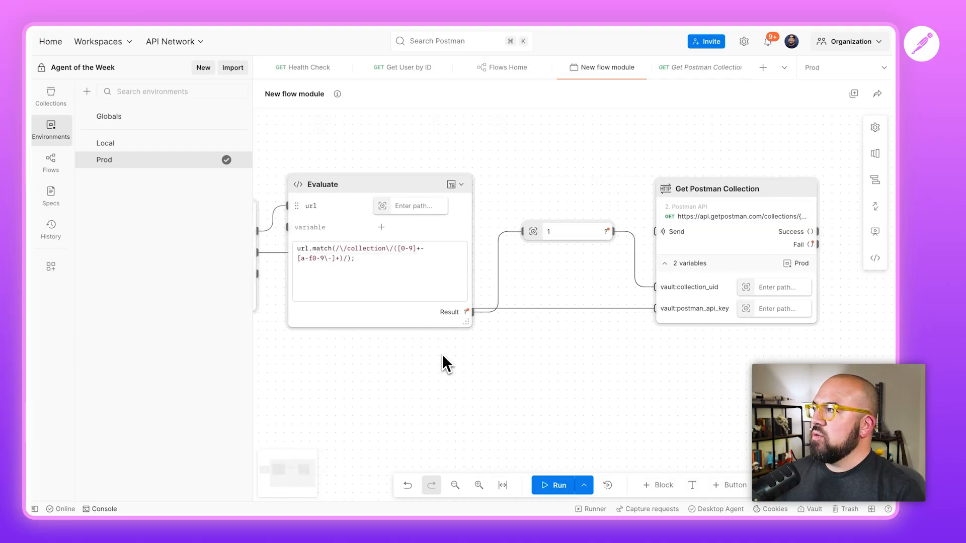
left_click(50, 94)
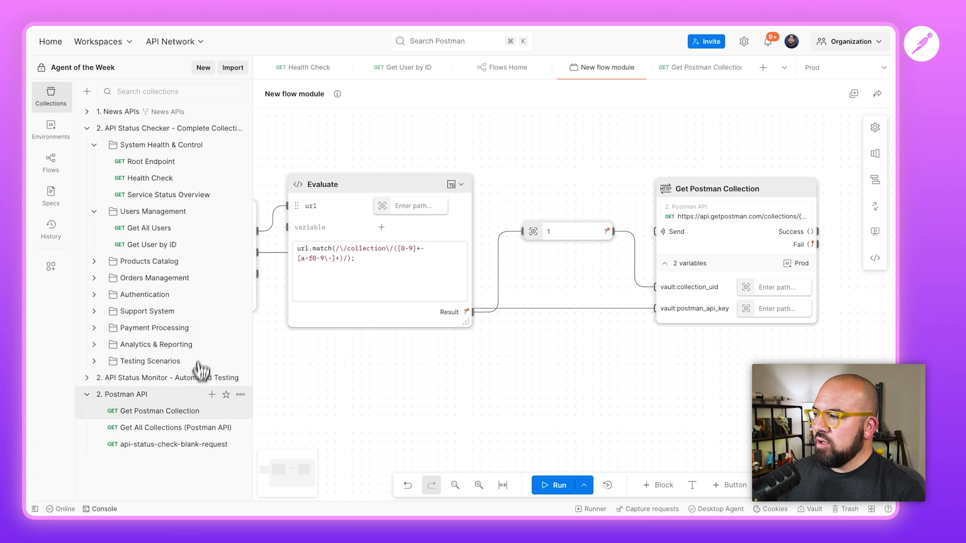
left_click(609, 235)
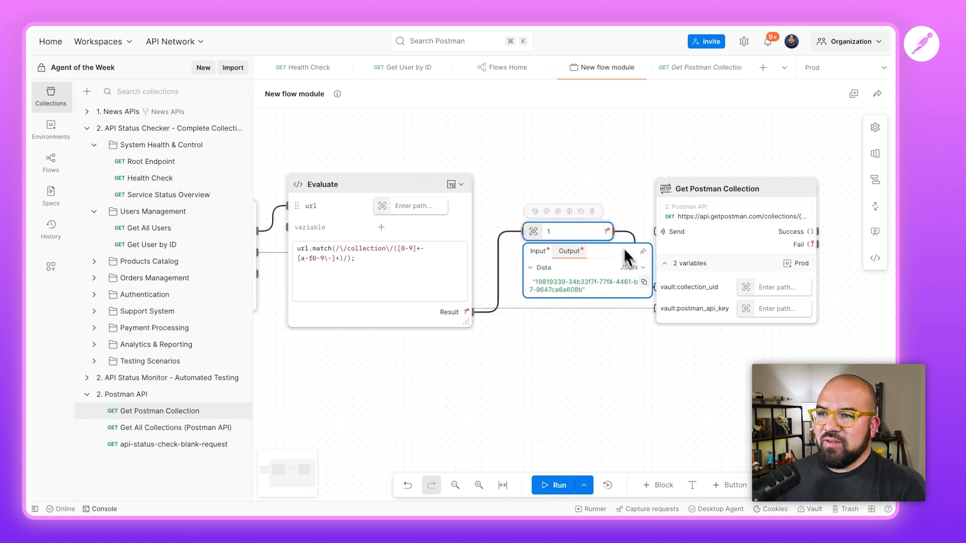
left_click(644, 284)
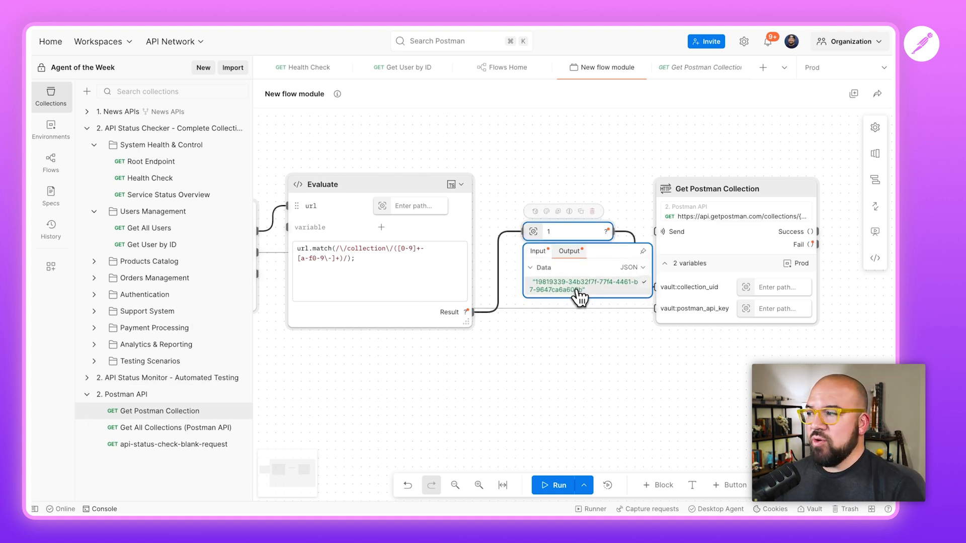
Step: Open the Get Postman Collection request and change the variable in its URL to {{collection_uid}}, without the vault prefix
left_click(163, 414)
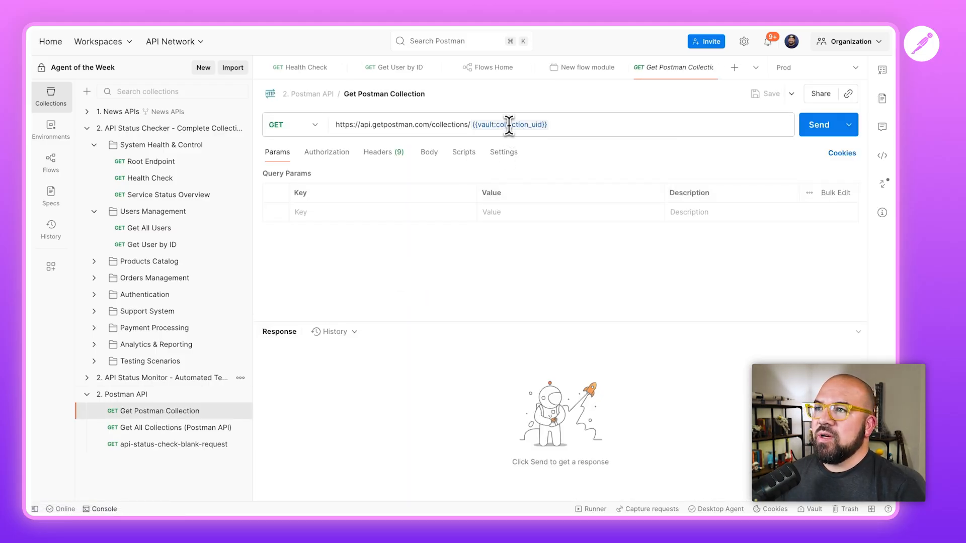
mouse_move(509, 122)
left_click(526, 124)
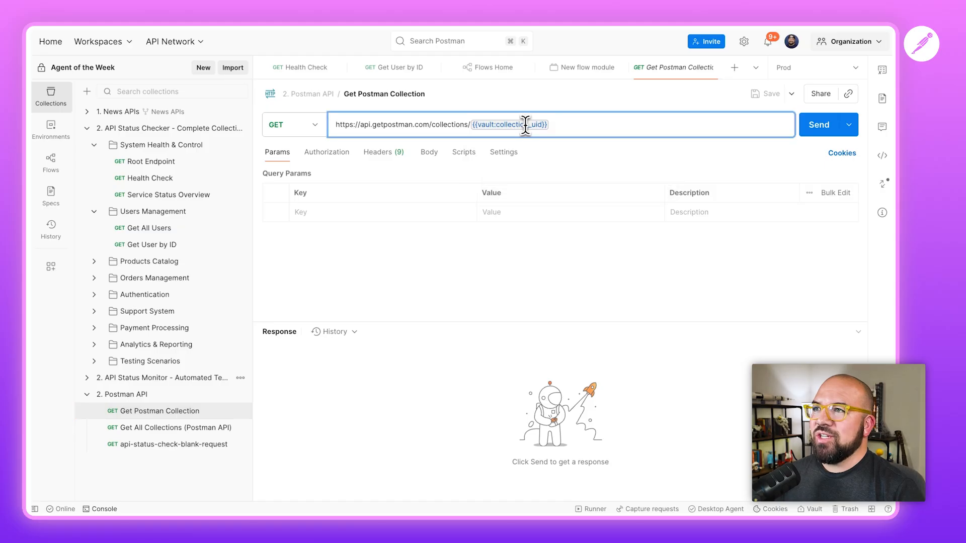
key("BackSpace")
key("BackSpace")
key("BackSpace")
key("BackSpace")
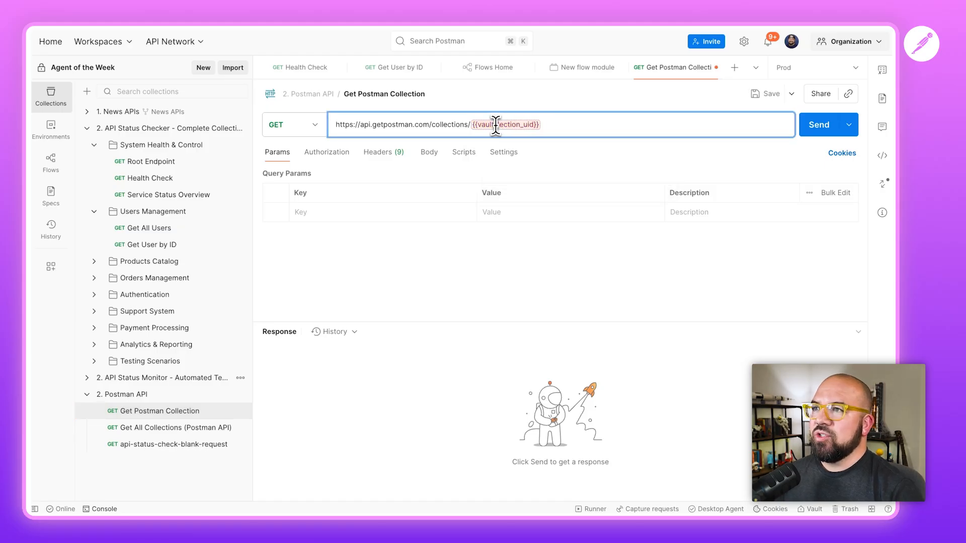
key("BackSpace")
key("BackSpace")
type("coll")
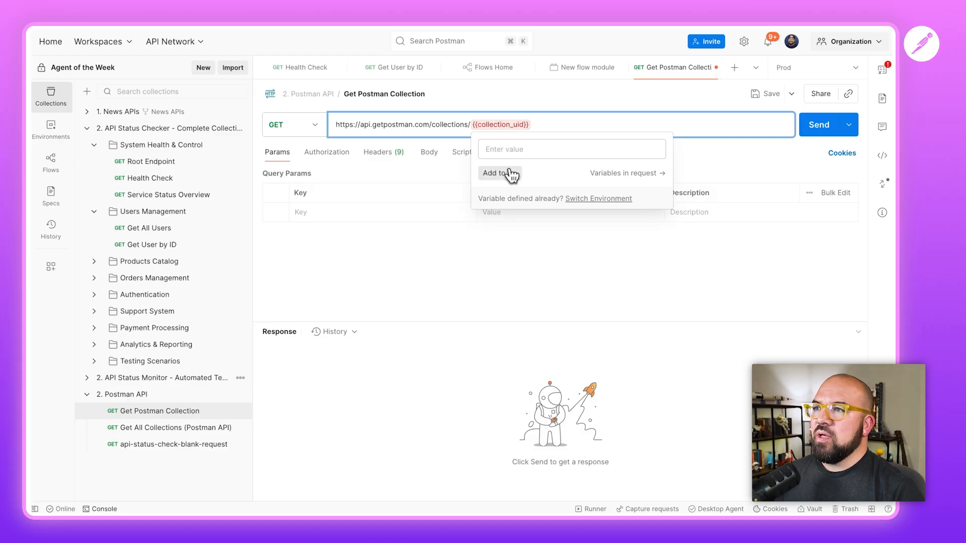
Step: Define collection_uid as a collection variable with the copied collection ID as its value, without the surrounding quotes
left_click(510, 173)
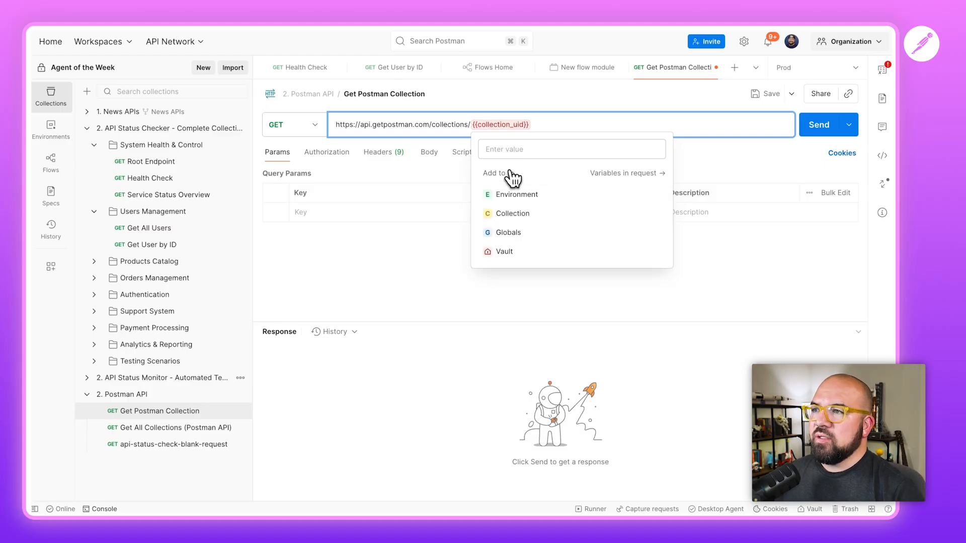
left_click(514, 215)
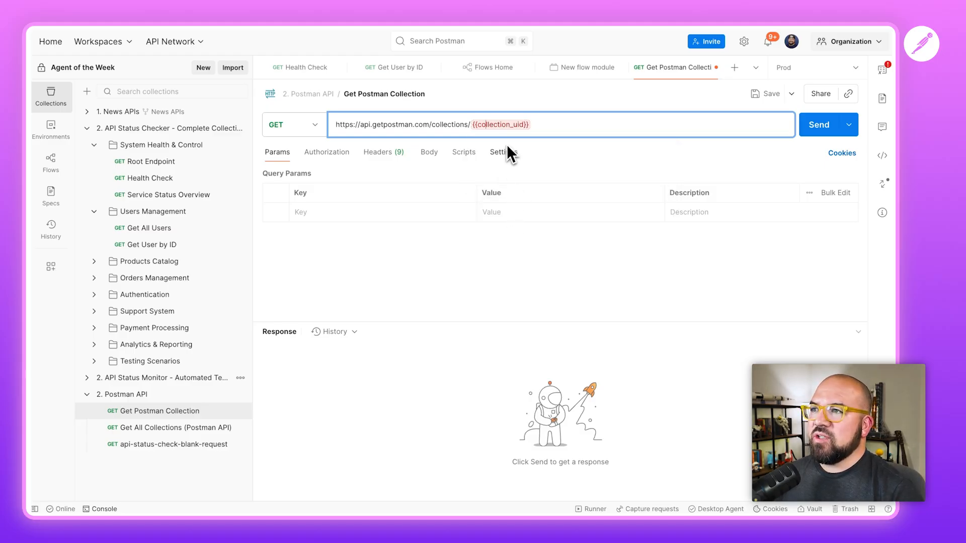
mouse_move(503, 126)
left_click(506, 151)
key("super+v")
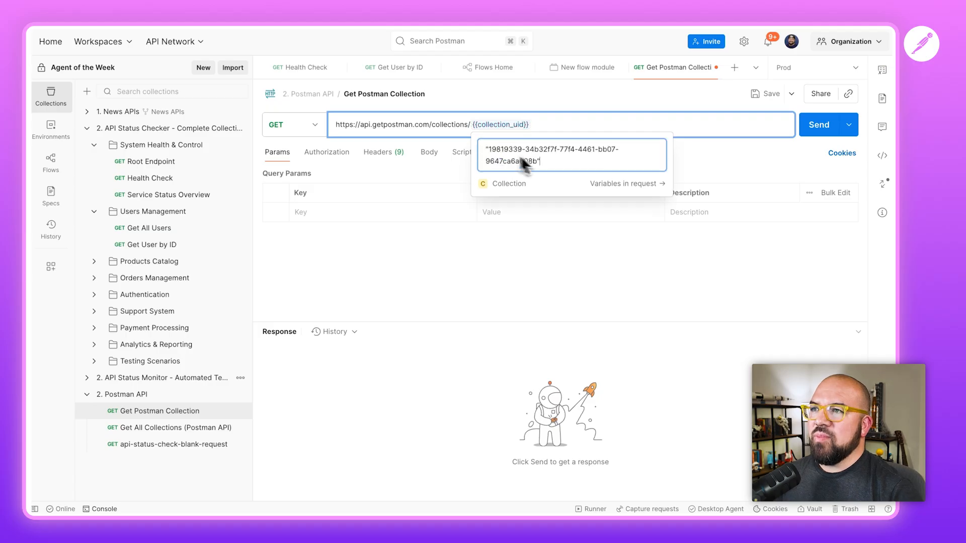
left_click(488, 149)
key("BackSpace")
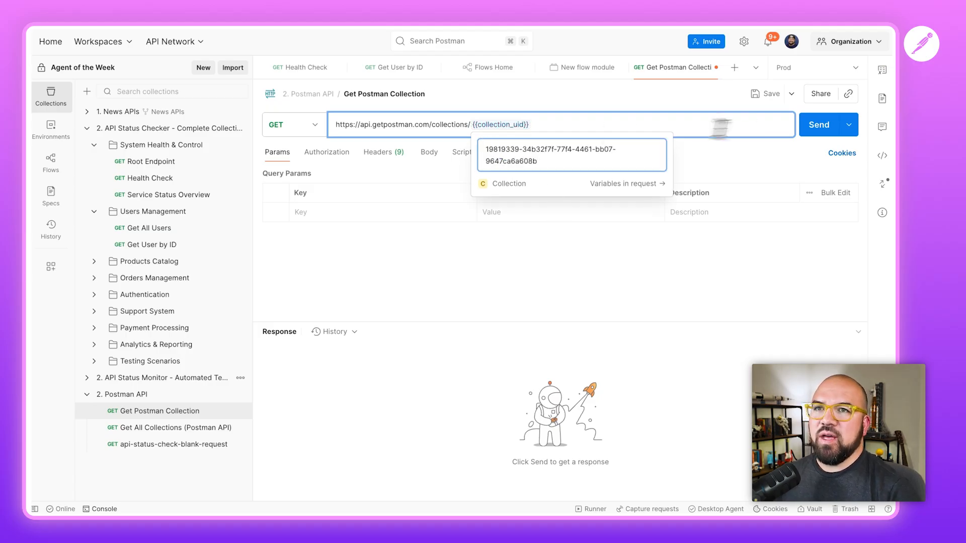
Step: Send the Get Postman Collection request and enlarge the response area to examine the returned collection
left_click(818, 125)
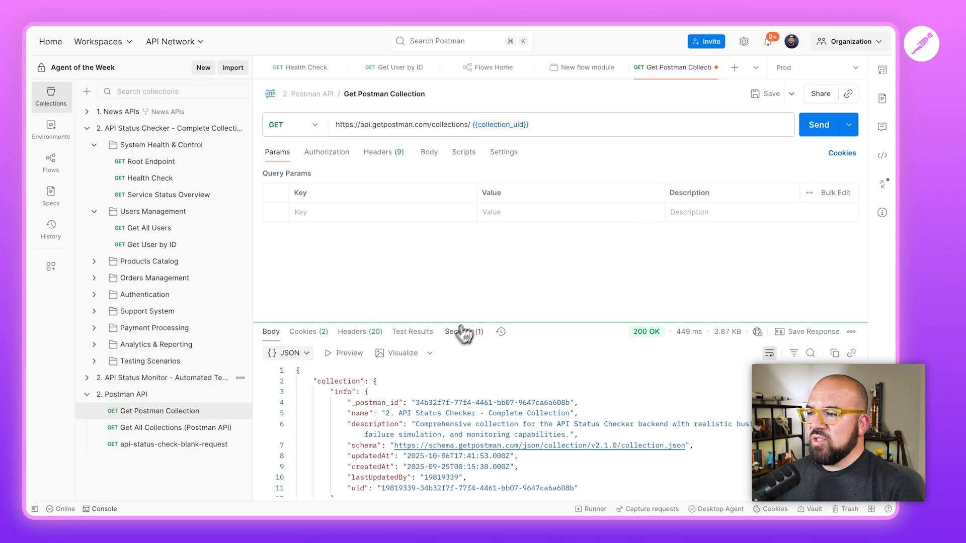
left_click_drag(496, 322, 494, 261)
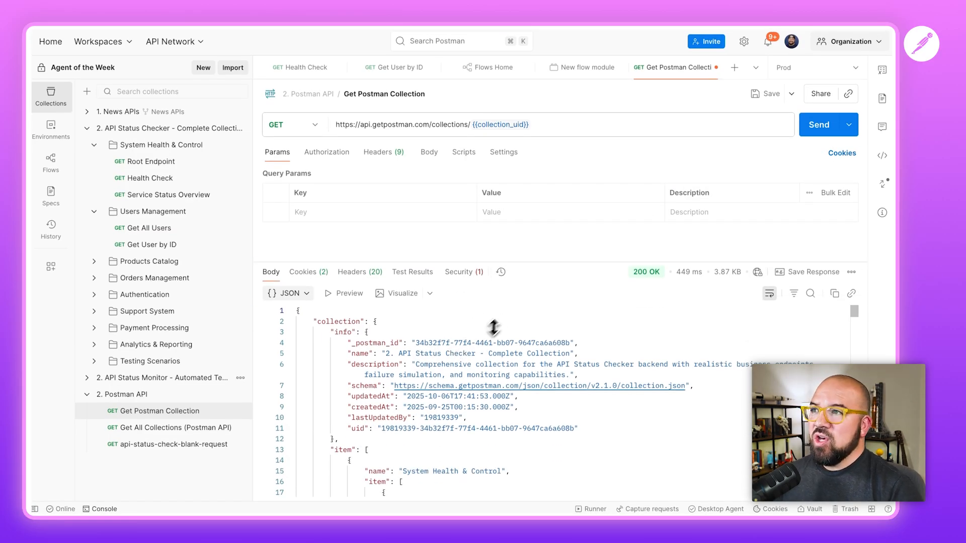
Step: Check the Get Postman Collection request's authorization settings and save the request
left_click(328, 153)
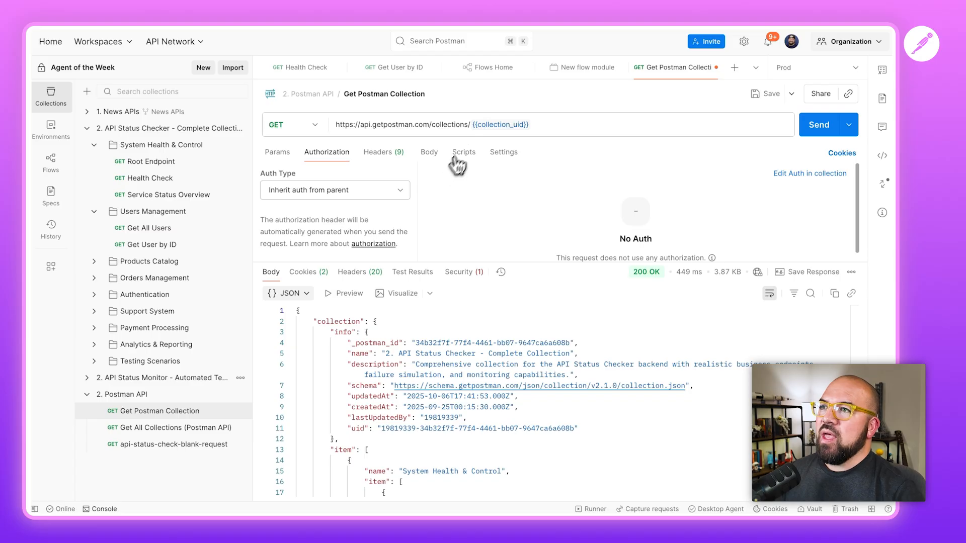
mouse_move(501, 125)
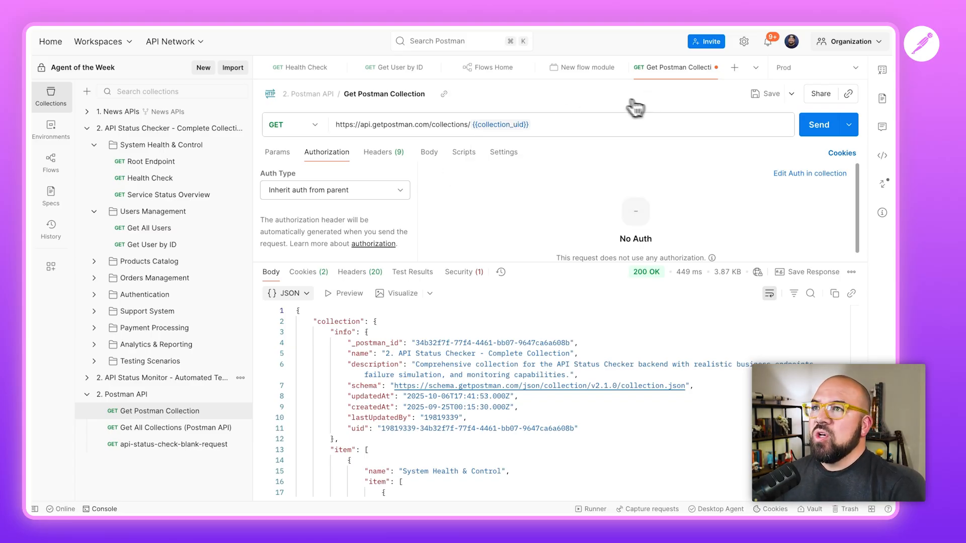
left_click(587, 70)
left_click(699, 70)
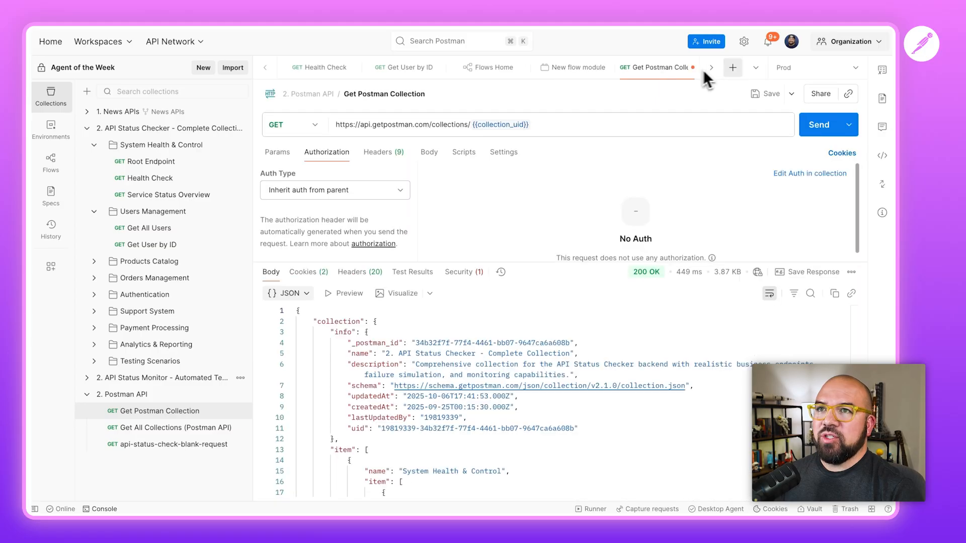
left_click(763, 98)
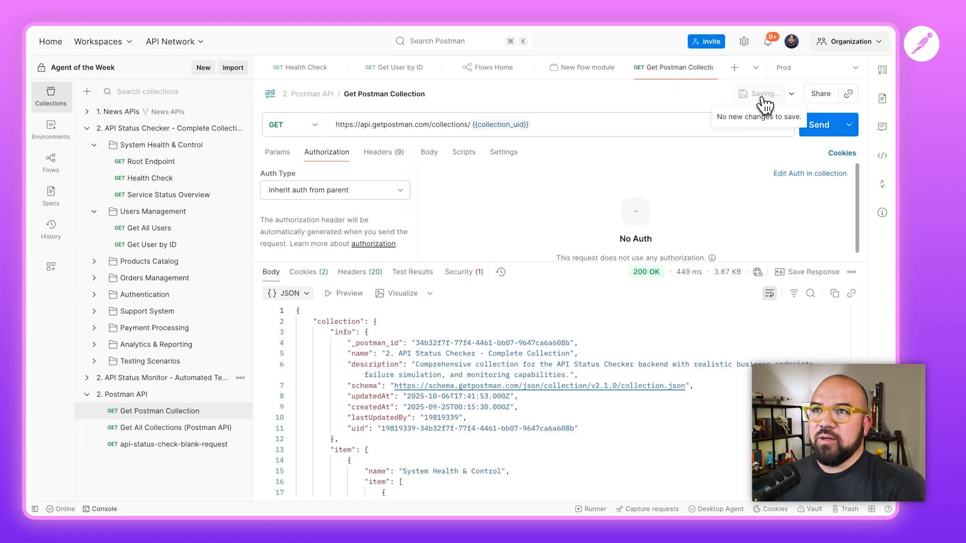
Step: In the flow module, connect the selector block's output to the request block's collection_uid variable and run the flow
left_click(586, 67)
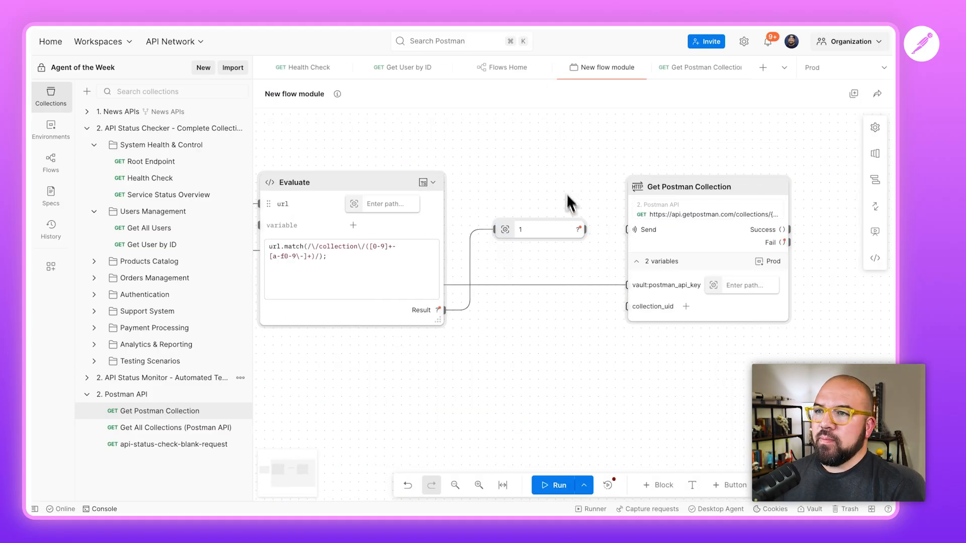
left_click_drag(585, 230, 627, 307)
left_click(554, 486)
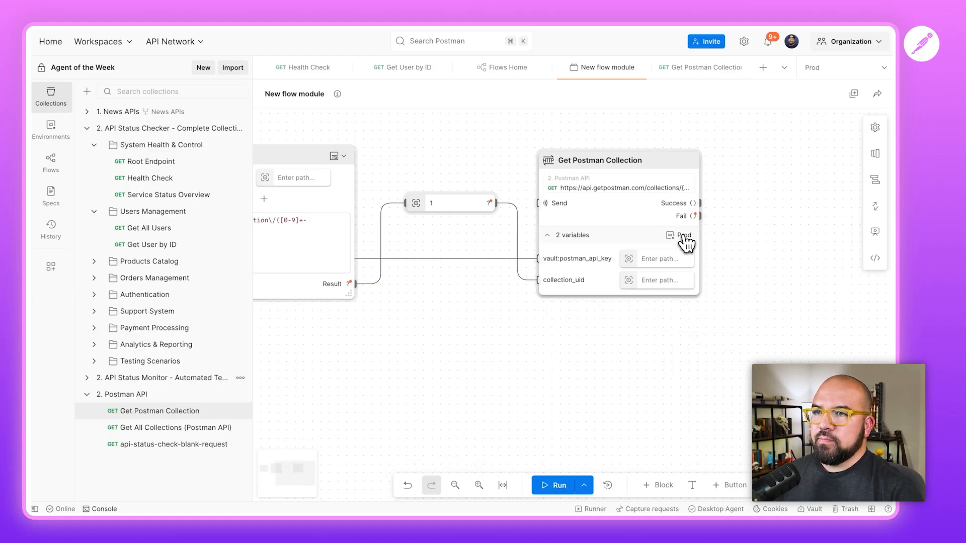
Step: Choose the Prod environment for the request block and remove the connection from postman_api_key to vault:postman_api_key
left_click(685, 236)
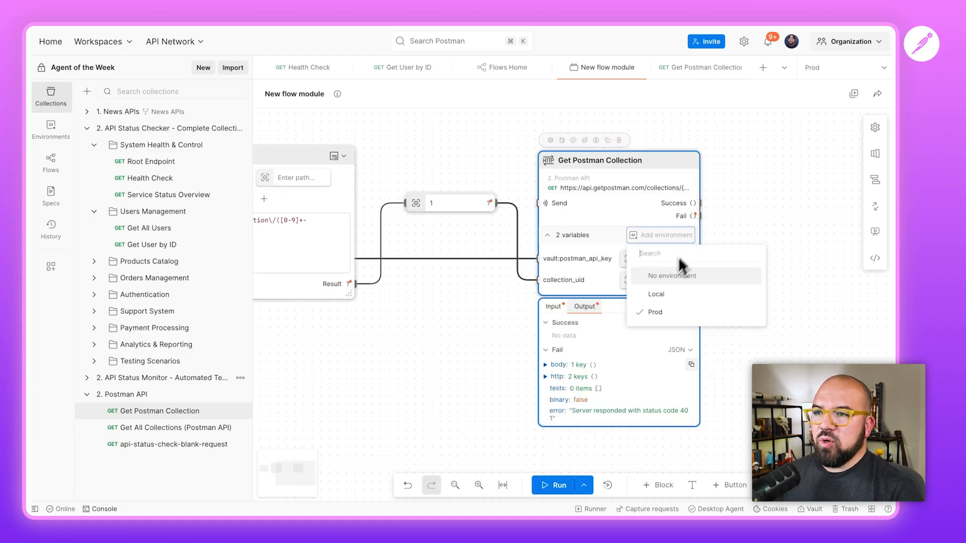
left_click(656, 313)
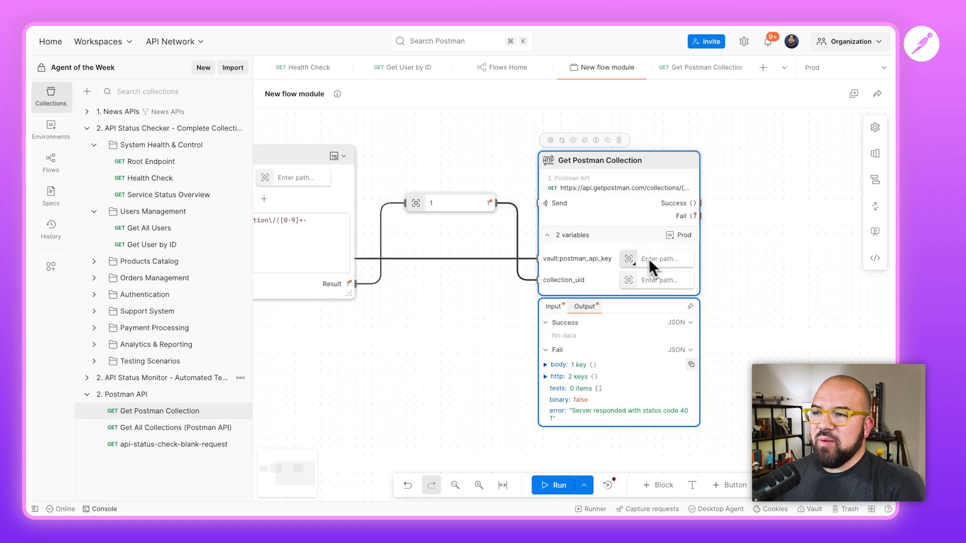
scroll(470, 280, "left", 10)
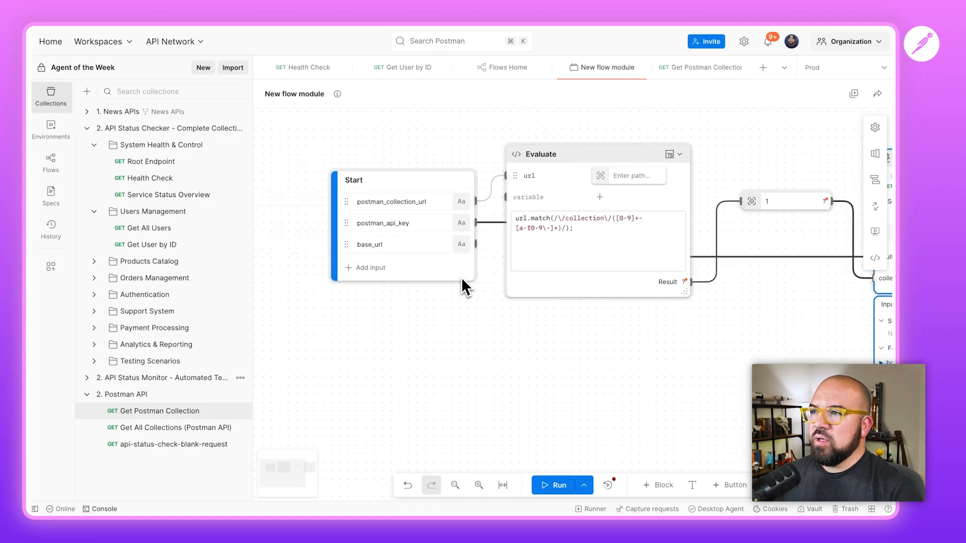
scroll(463, 287, "right", 4)
left_click(587, 261)
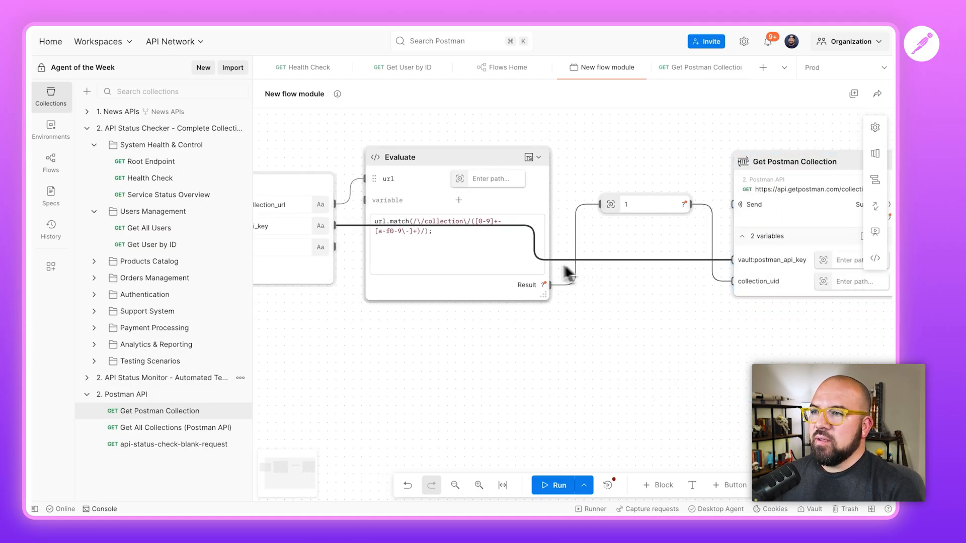
left_click(534, 243)
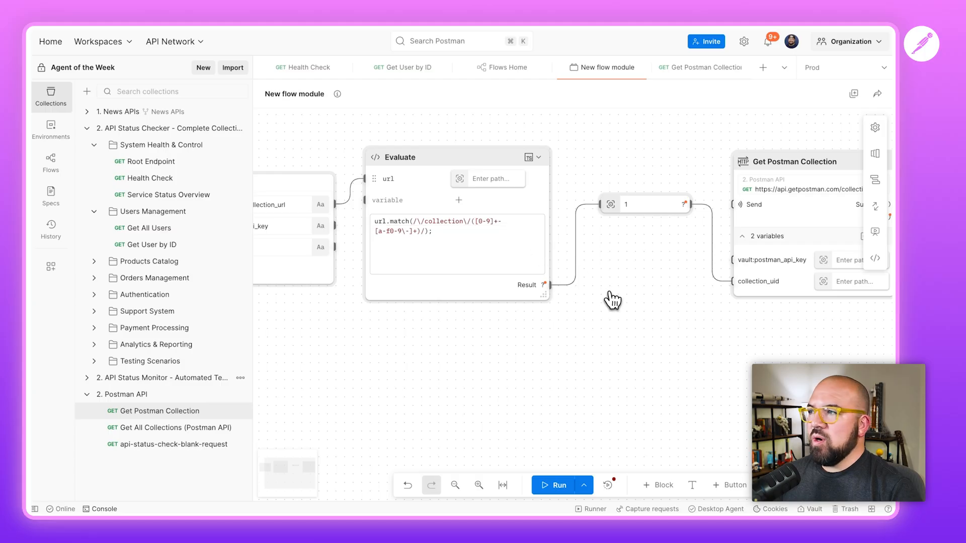
Step: Run the flow and expand body and collection in the Get Postman Collection block's success output
scroll(614, 300, "right", 5)
left_click(554, 486)
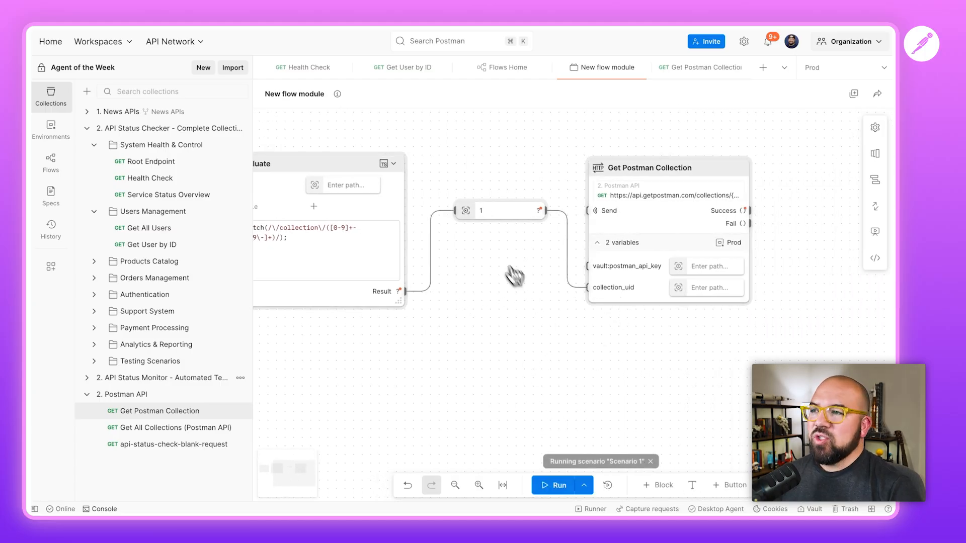
scroll(485, 269, "left", 6)
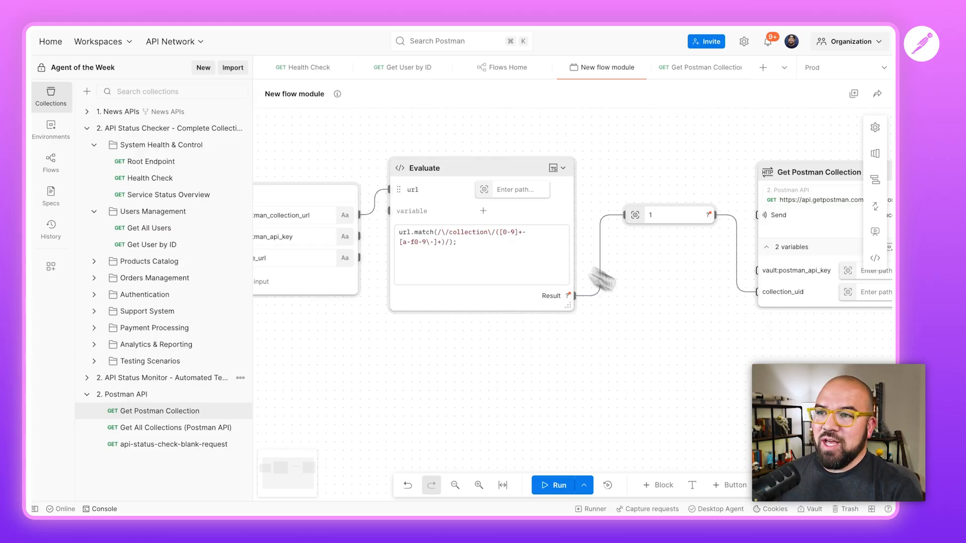
scroll(679, 317, "right", 10)
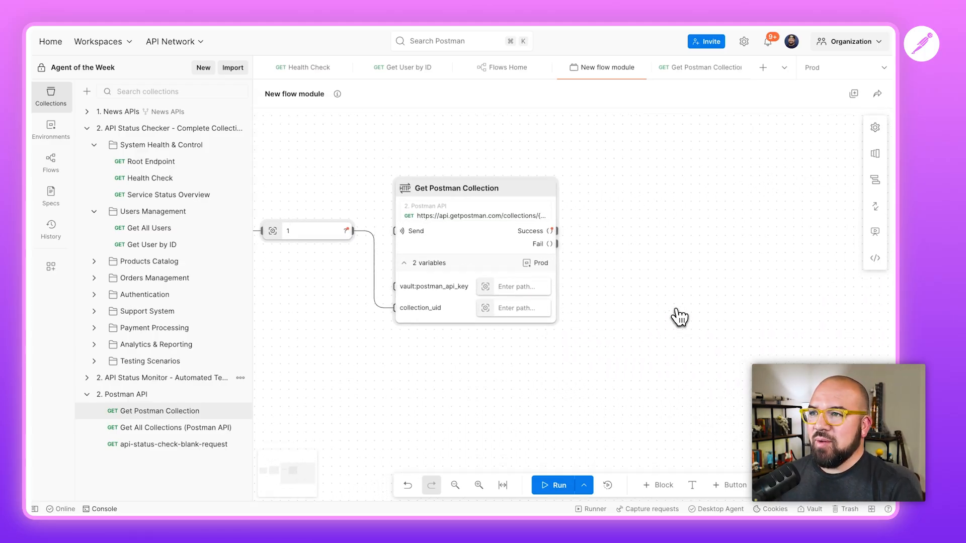
left_click(552, 241)
left_click(409, 365)
left_click(412, 377)
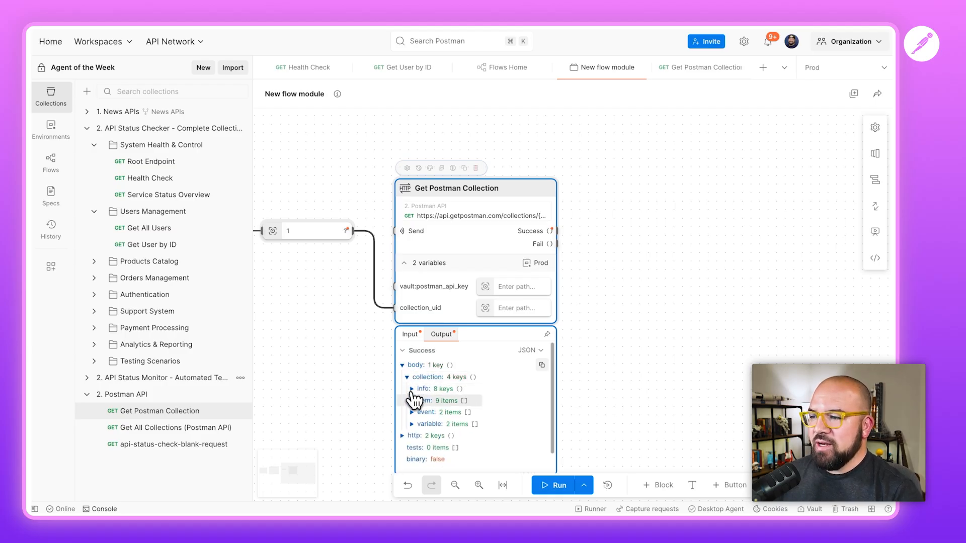
Step: Examine the first entries of the returned collection's item array and compare them with the folders of the API Status Checker collection
left_click(414, 401)
left_click(413, 401)
left_click(413, 401)
scroll(415, 402, "down", 1)
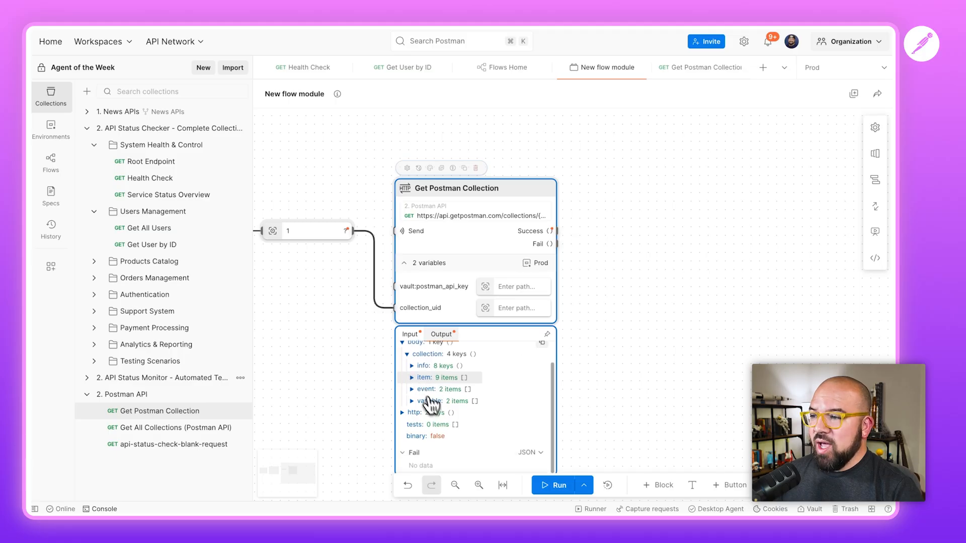
left_click(417, 390)
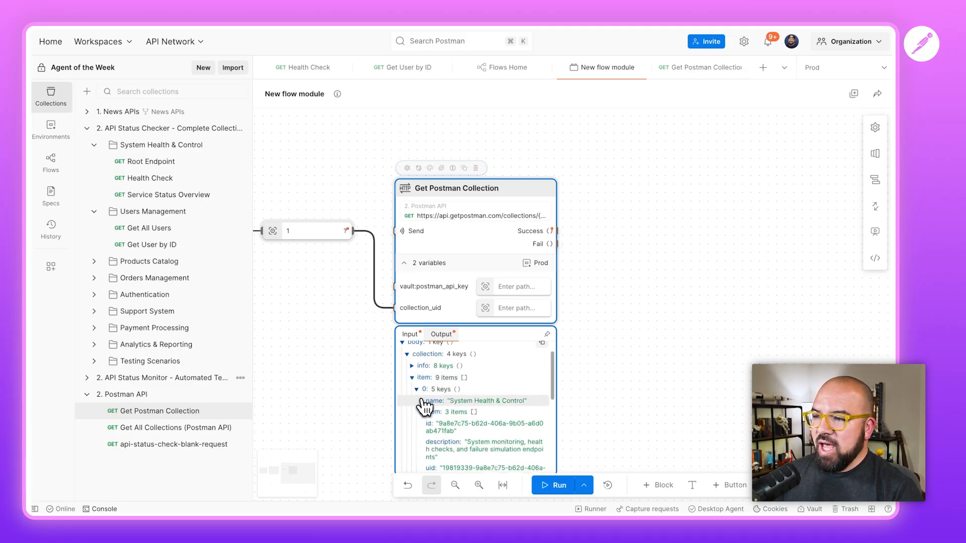
left_click(417, 390)
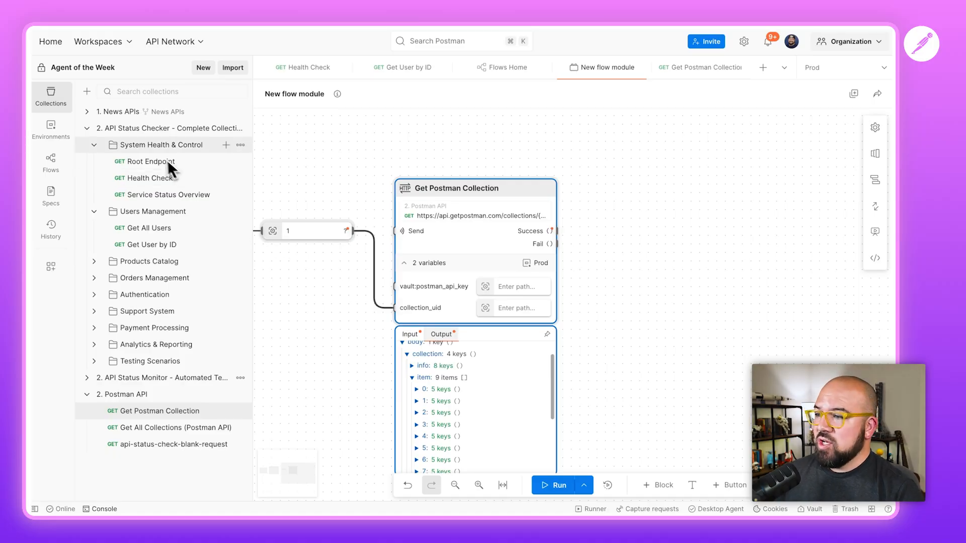
left_click(418, 389)
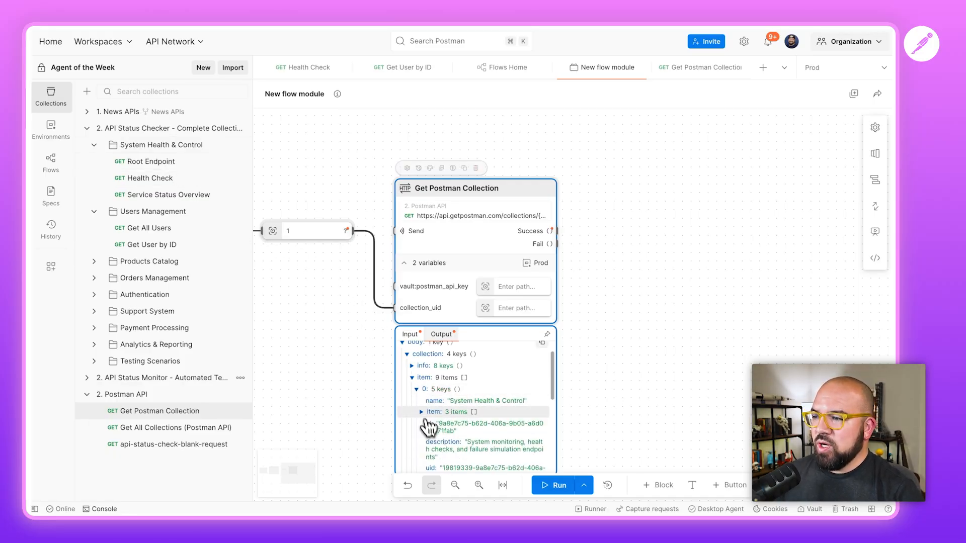
left_click(417, 389)
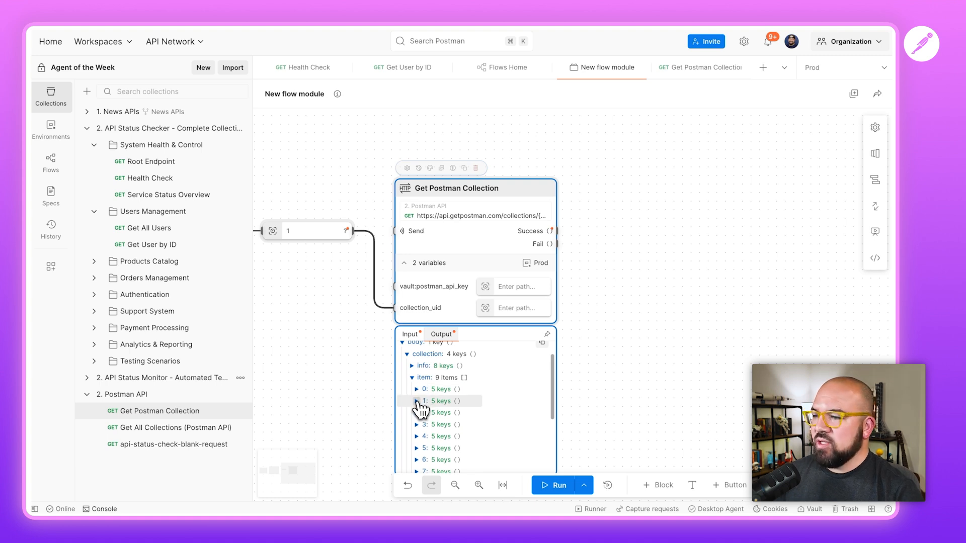
left_click(417, 401)
left_click(417, 401)
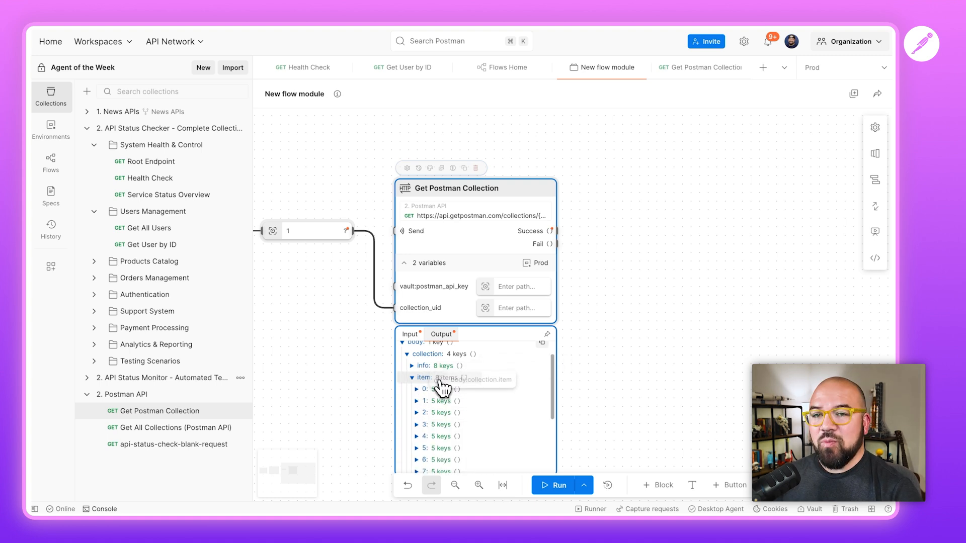
Step: Add a body.collection.item selector aligned with the request block's Success output and rename the module Fetch Postman collection details
left_click_drag(441, 386, 603, 252)
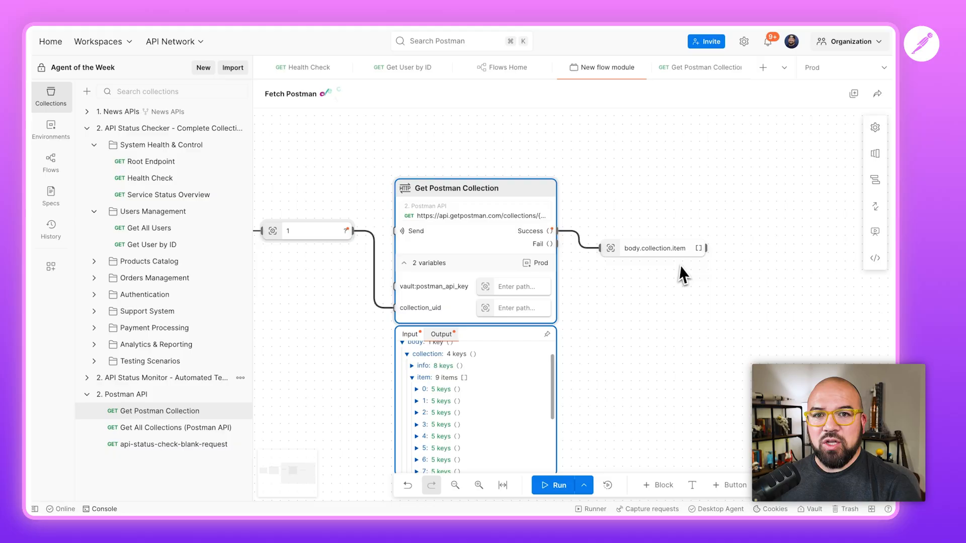
mouse_move(572, 242)
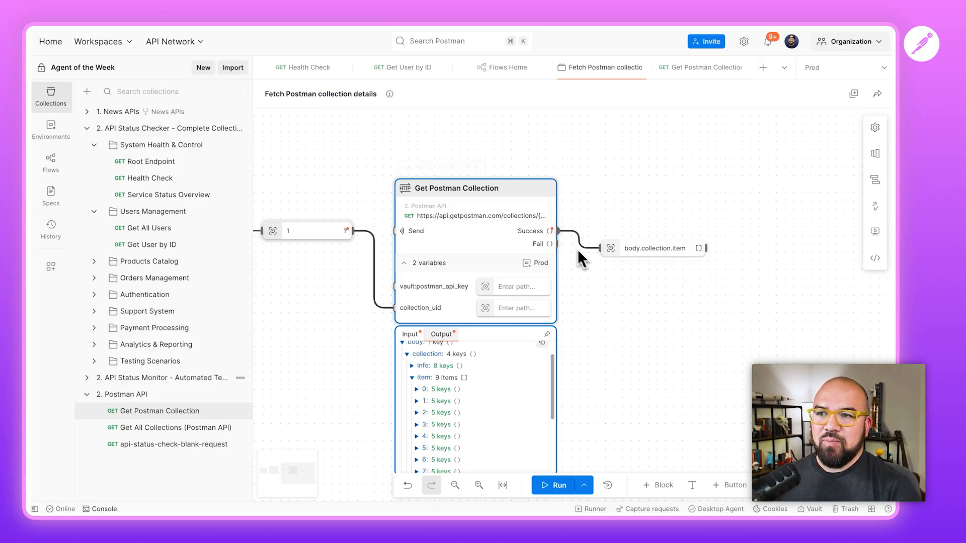
left_click_drag(610, 249, 598, 232)
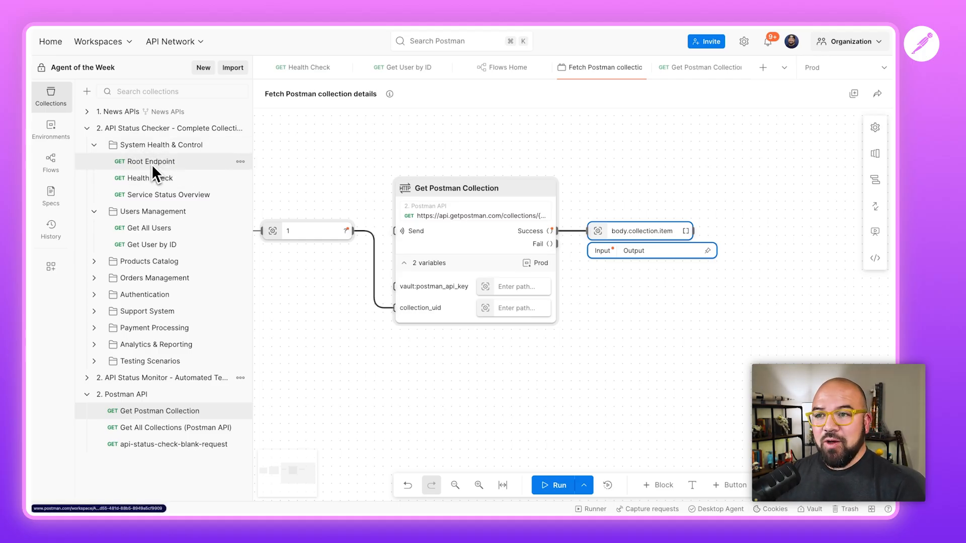
Step: Add an Evaluate block after the body.collection.item selector, with input variable collection and code collection.flatMap(c => c.item)
left_click_drag(696, 230, 729, 210)
type("ev")
key("Return")
double_click(518, 214)
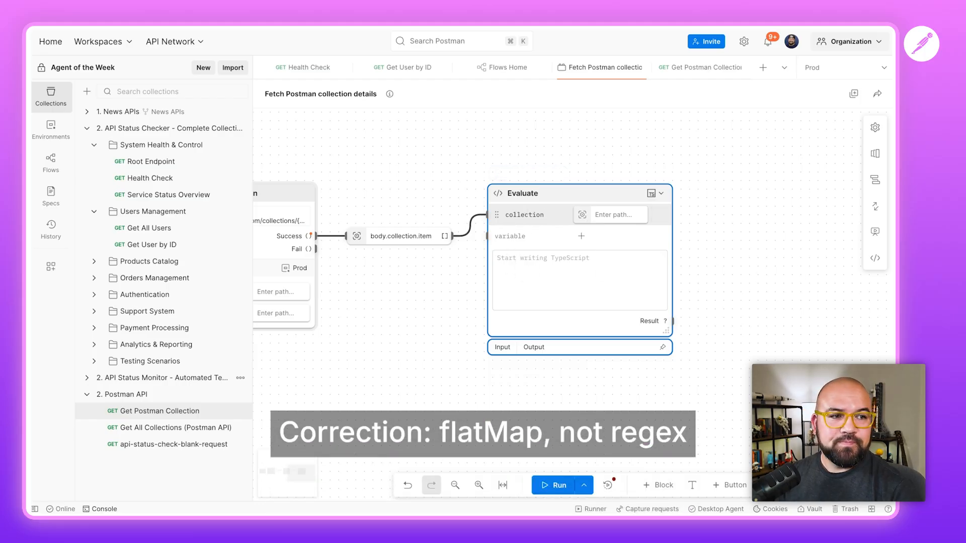
type("collection.flatMap(c => c.item)")
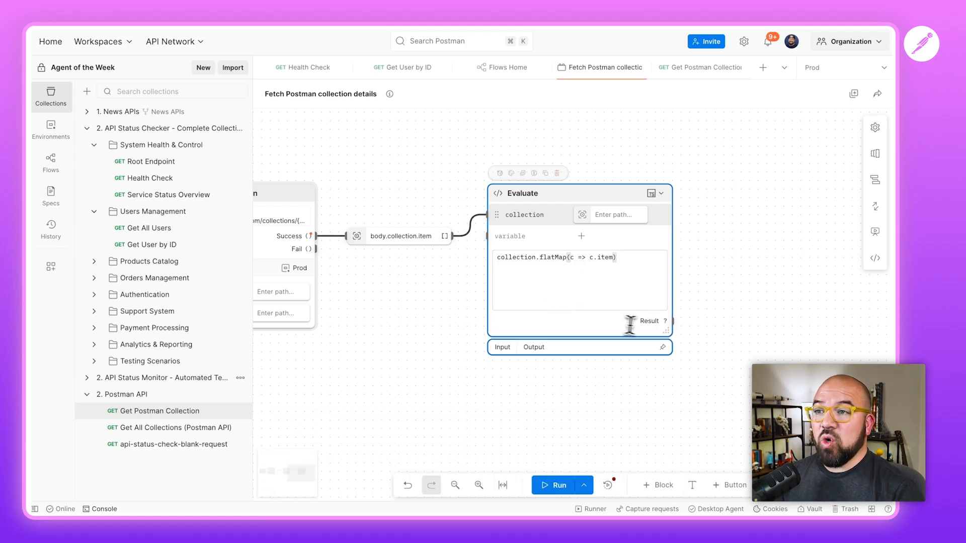
Step: Run the flow and expand entry 0 of the new Evaluate block's output for a closer look
left_click(558, 486)
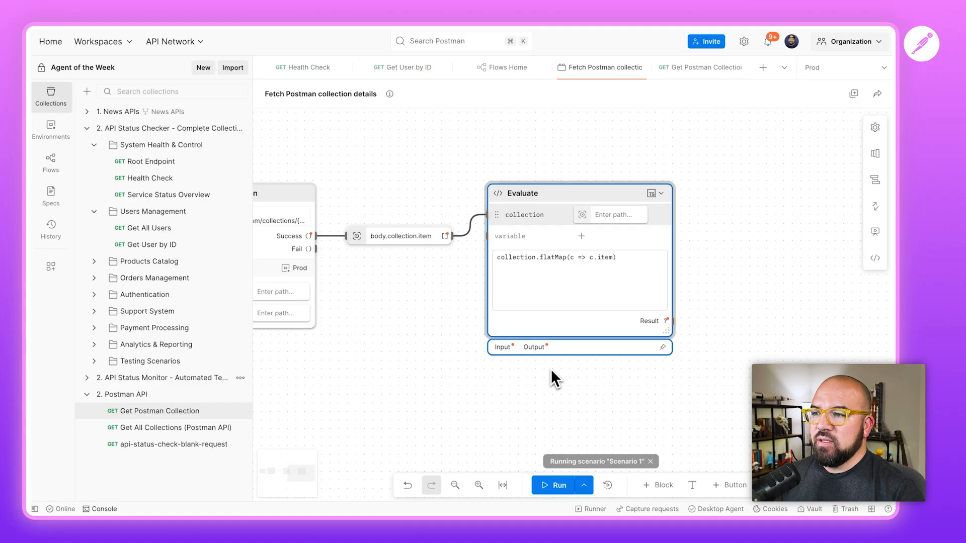
left_click(543, 355)
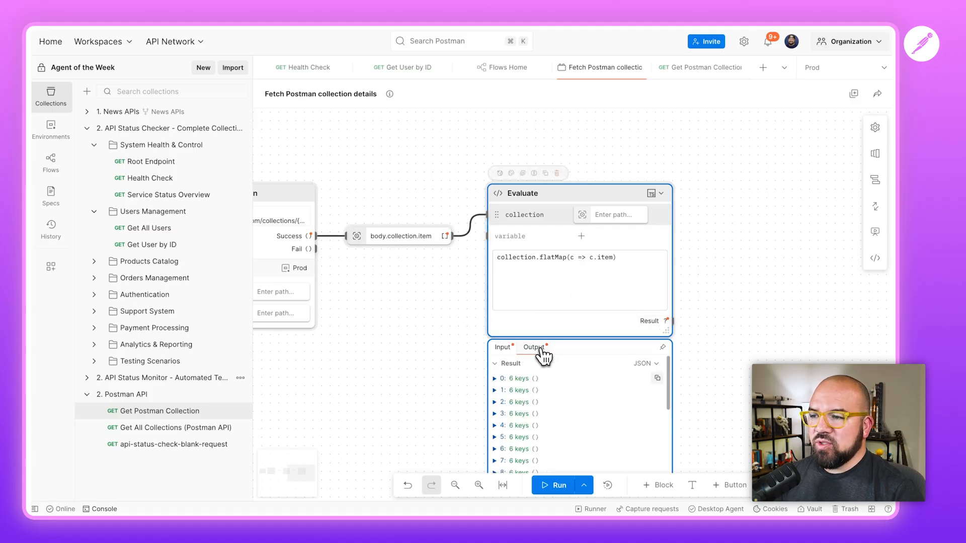
left_click(497, 379)
scroll(499, 383, "down", 3)
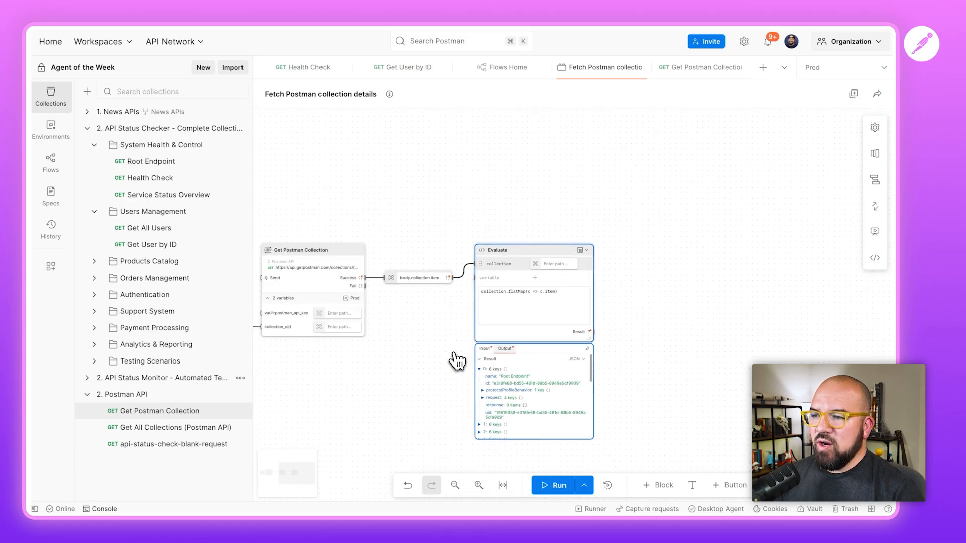
scroll(610, 289, "down", 2)
scroll(575, 213, "up", 1)
scroll(581, 231, "up", 4)
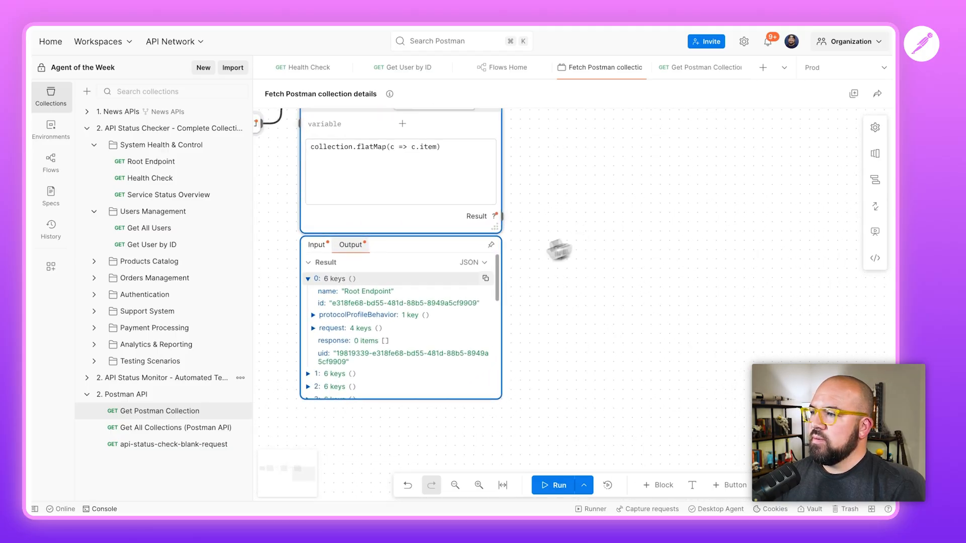
Step: Examine further entries of the flattened Evaluate result, including the details of entries 1 and 9
left_click(308, 373)
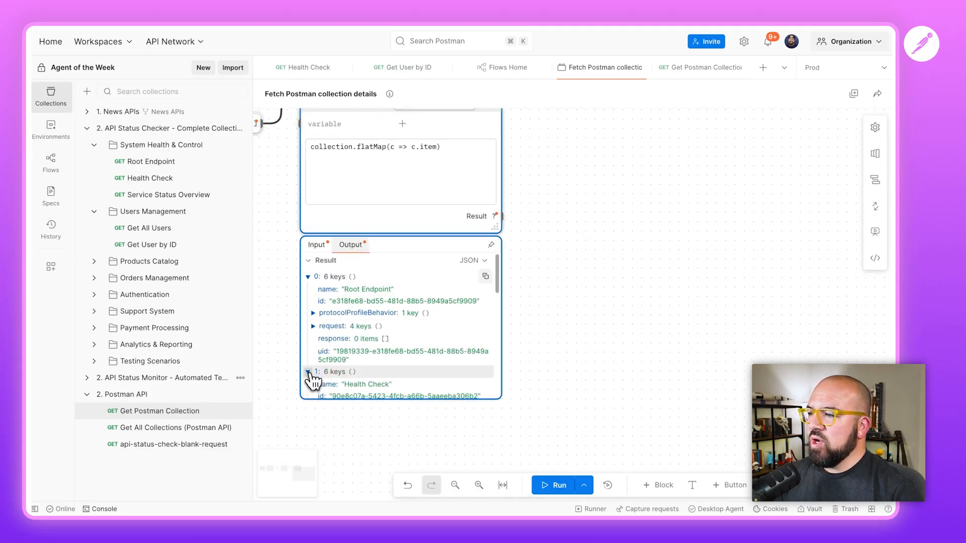
scroll(315, 378, "down", 2)
scroll(322, 327, "up", 3)
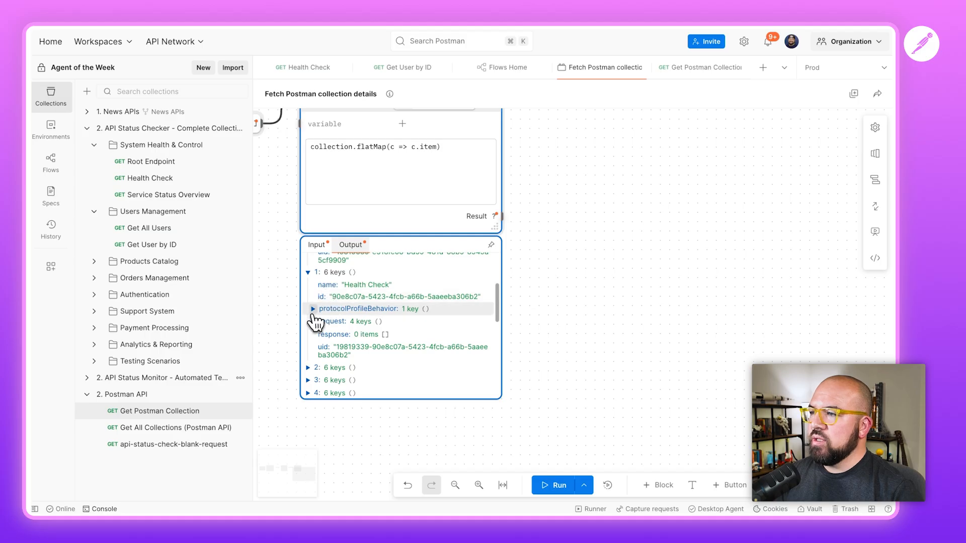
left_click(309, 292)
scroll(361, 341, "down", 5)
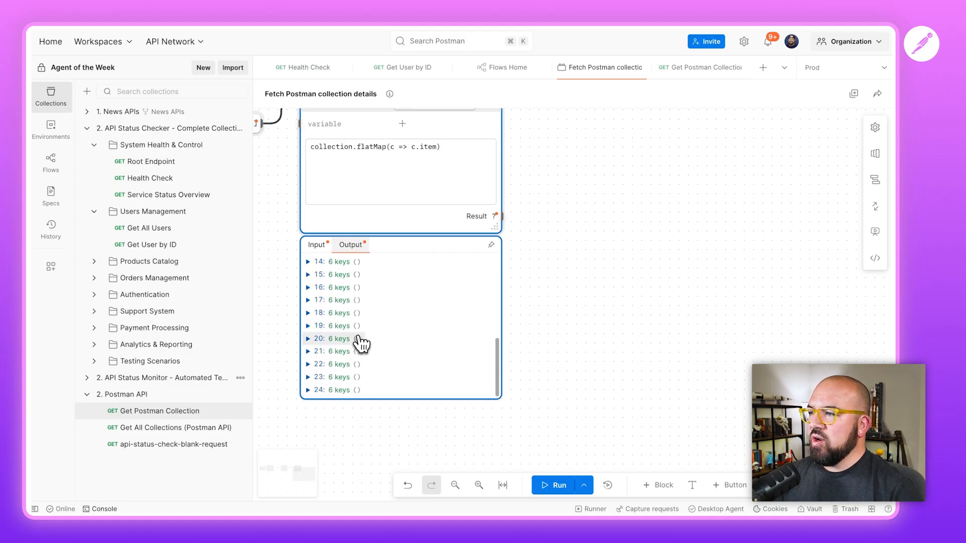
scroll(360, 342, "up", 3)
left_click(313, 345)
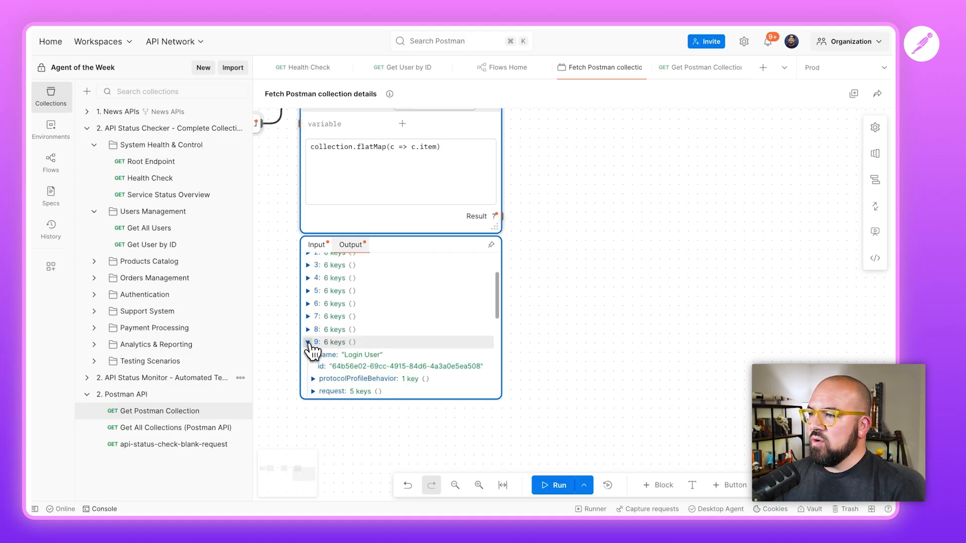
scroll(319, 352, "down", 3)
left_click(309, 310)
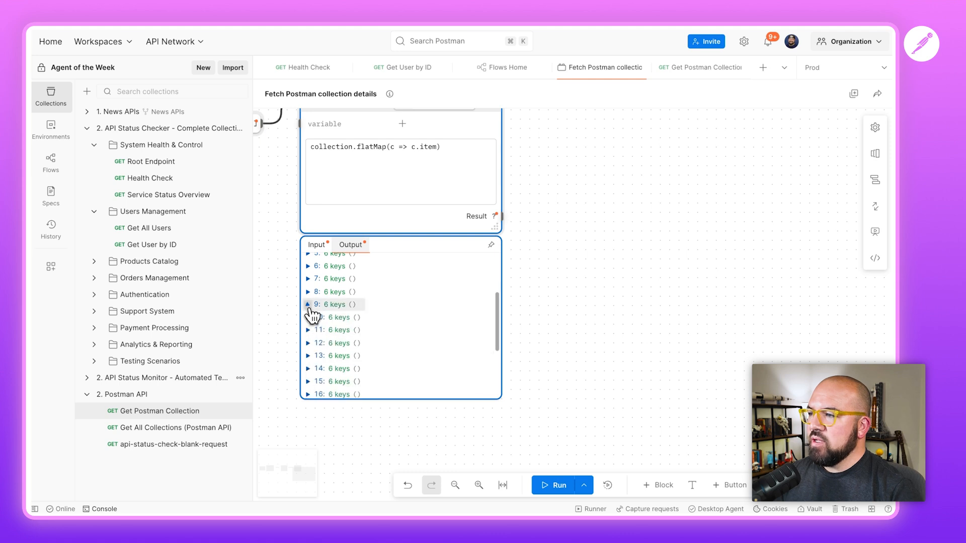
Step: Examine the details of entry 14 in the flattened Evaluate output, and collapse the entry again
left_click(311, 368)
scroll(317, 383, "down", 3)
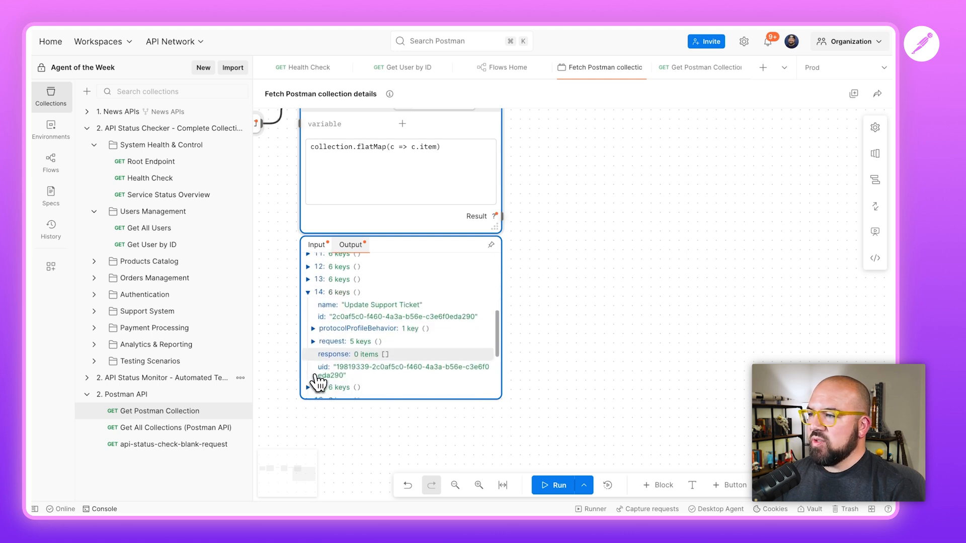
scroll(320, 380, "up", 1)
scroll(320, 383, "down", 2)
scroll(319, 372, "up", 2)
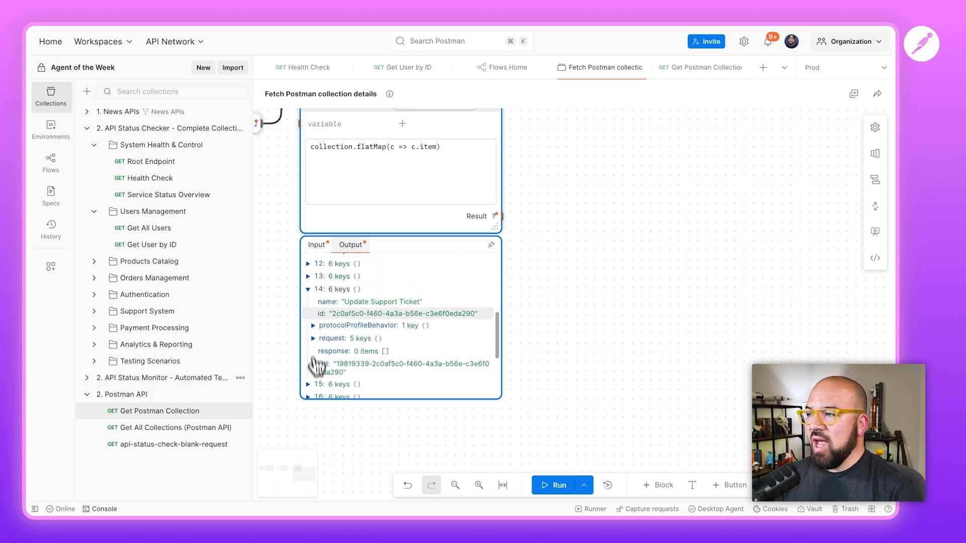
left_click(309, 290)
scroll(604, 189, "up", 1)
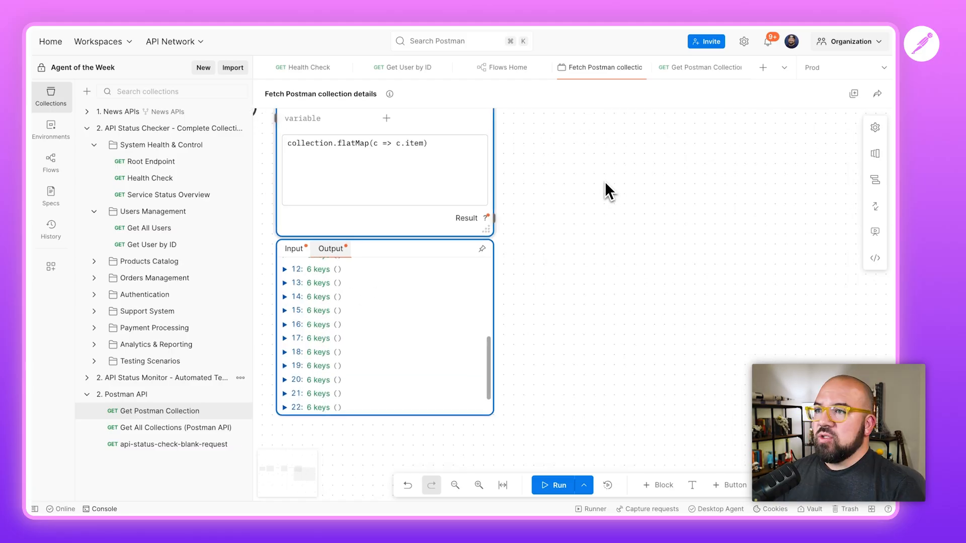
Step: Add a For block that takes its List from the Result of the collection.flatMap Evaluate block
scroll(601, 252, "up", 3)
scroll(599, 301, "up", 1)
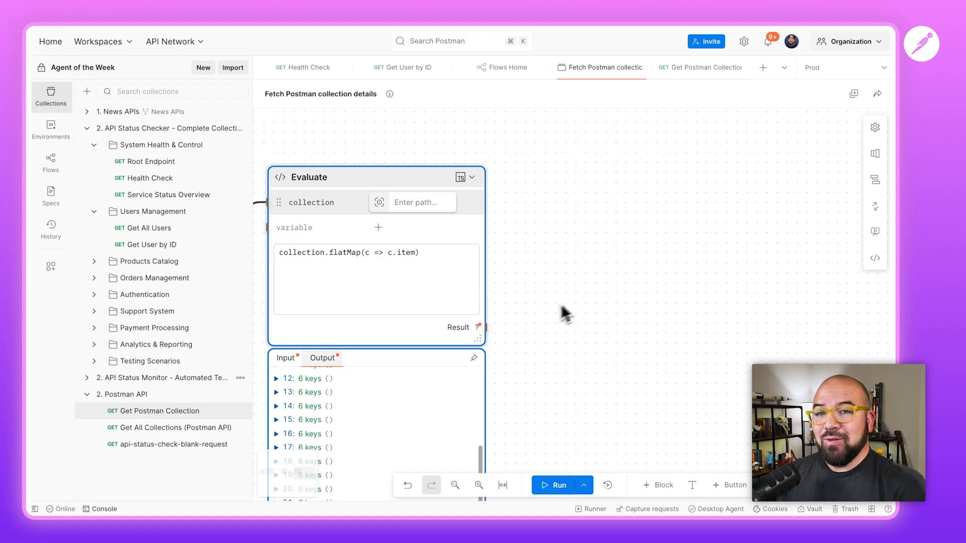
left_click_drag(485, 327, 534, 240)
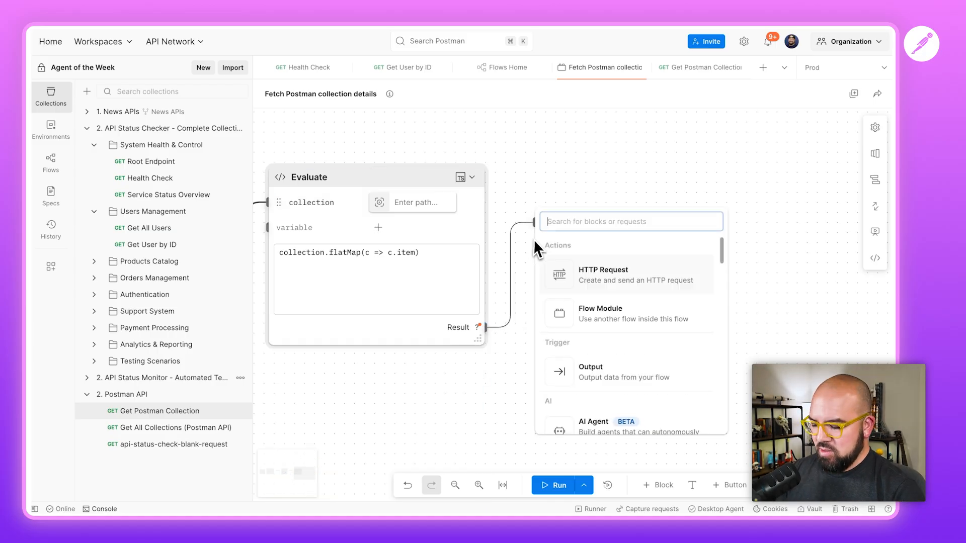
type("for")
key("Return")
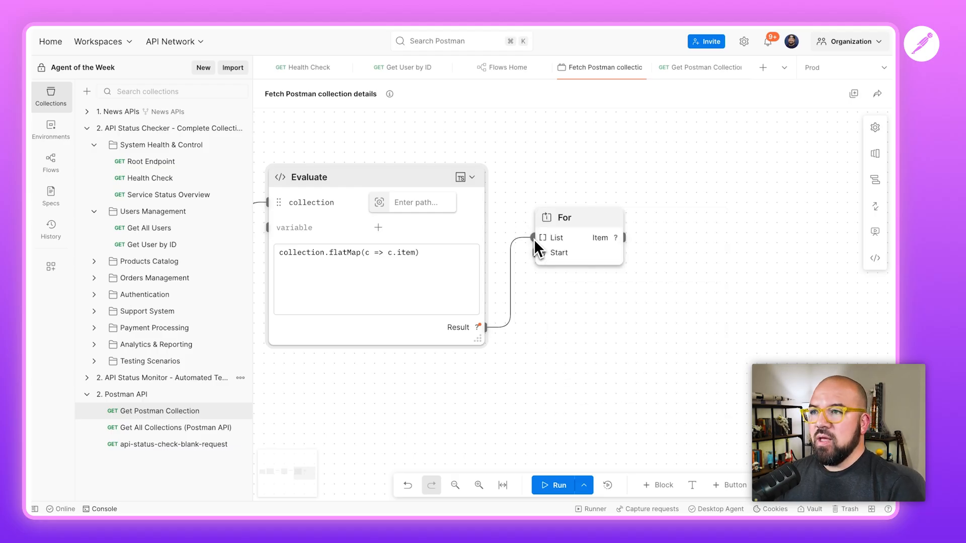
Step: Expand the request and url details in the For block's output and create a request.url.raw selector from the raw value, connected to Item
left_click(564, 225)
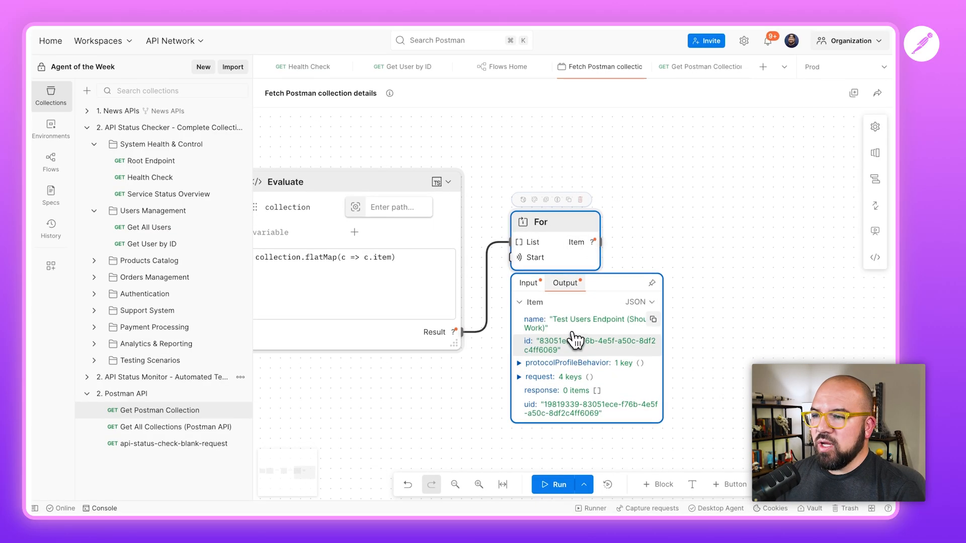
left_click(522, 379)
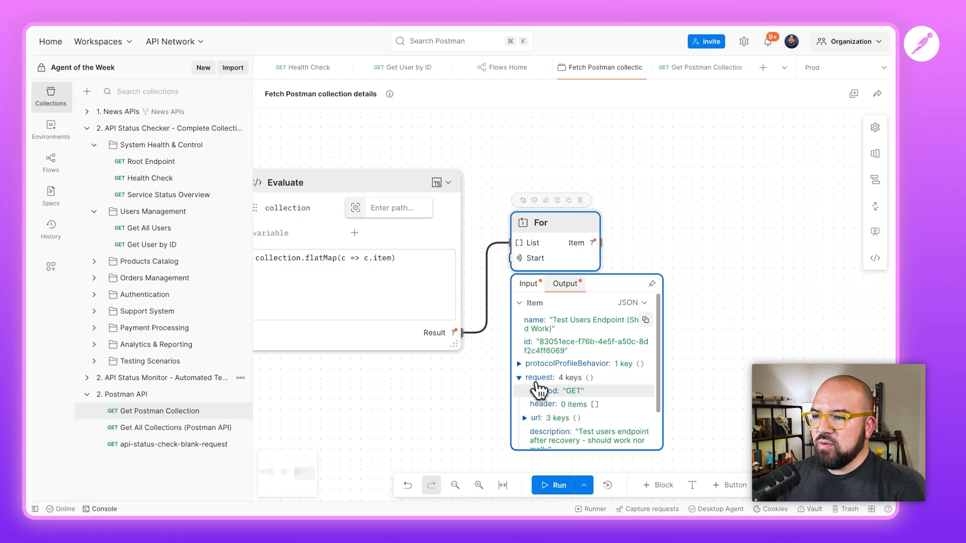
scroll(541, 392, "down", 2)
left_click(531, 374)
scroll(543, 375, "down", 2)
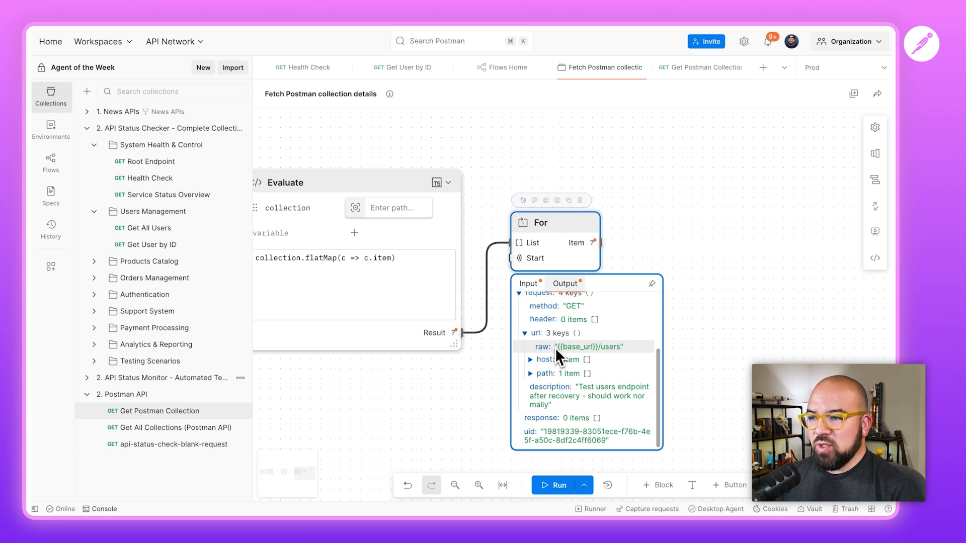
left_click_drag(549, 348, 650, 248)
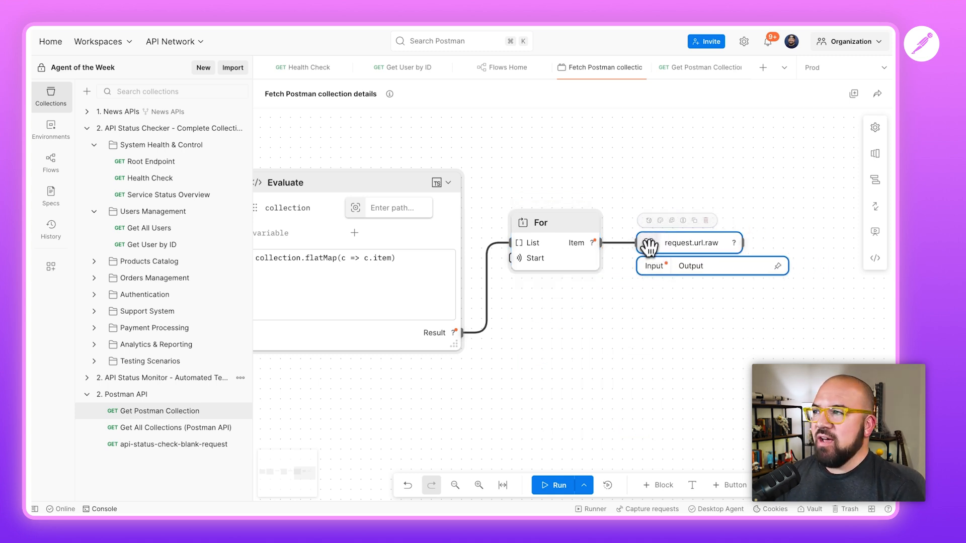
Step: Collapse the collections sidebar, run the flow and inspect the output of the request.url.raw selector
left_click_drag(250, 149, 110, 147)
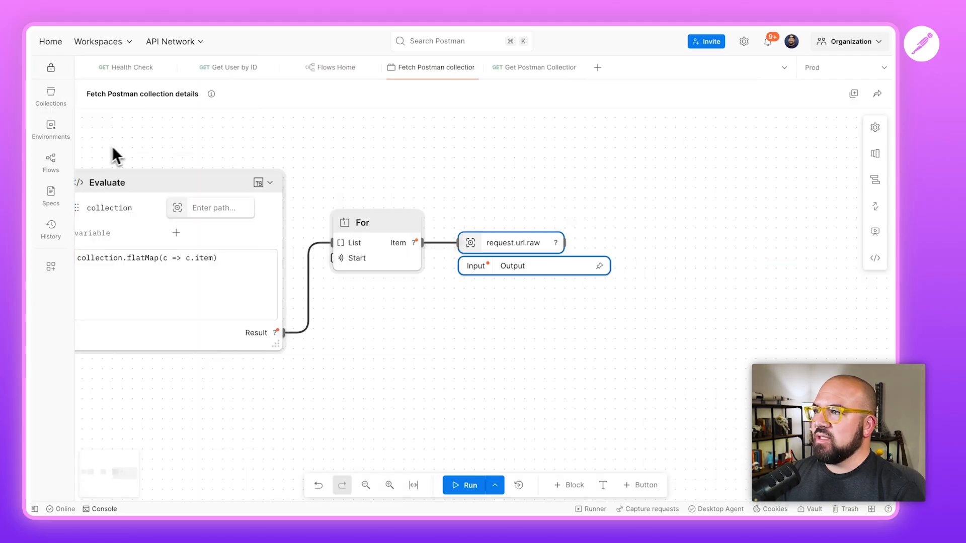
scroll(339, 135, "right", 1)
left_click(404, 167)
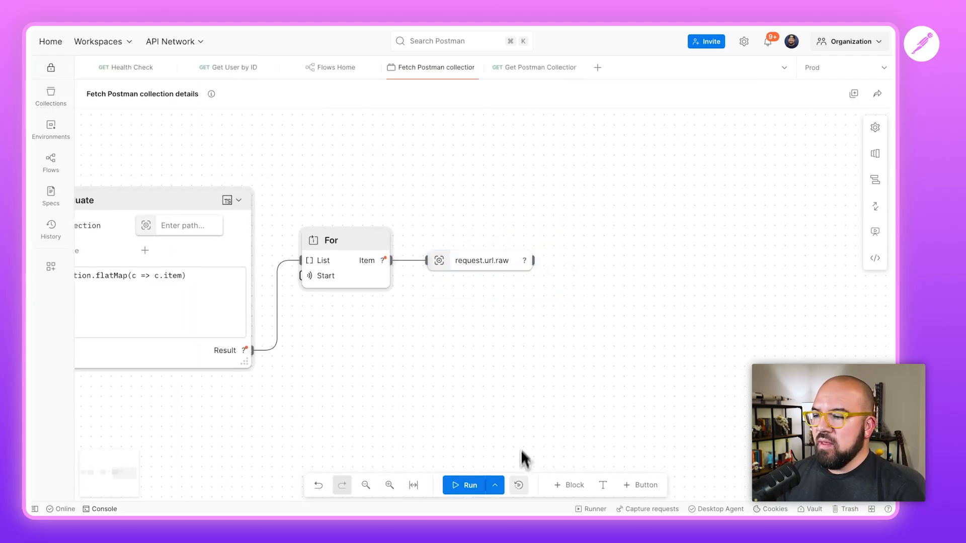
left_click(471, 487)
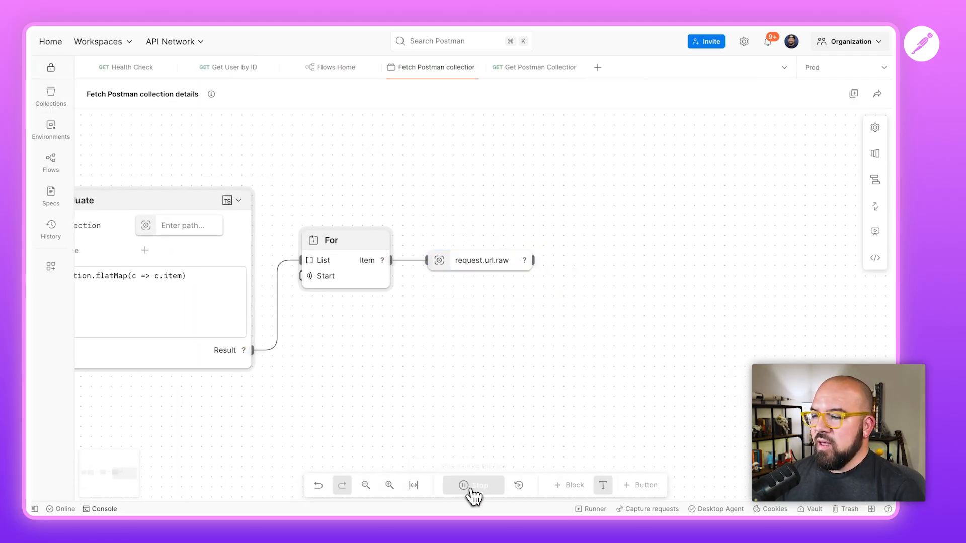
left_click(525, 267)
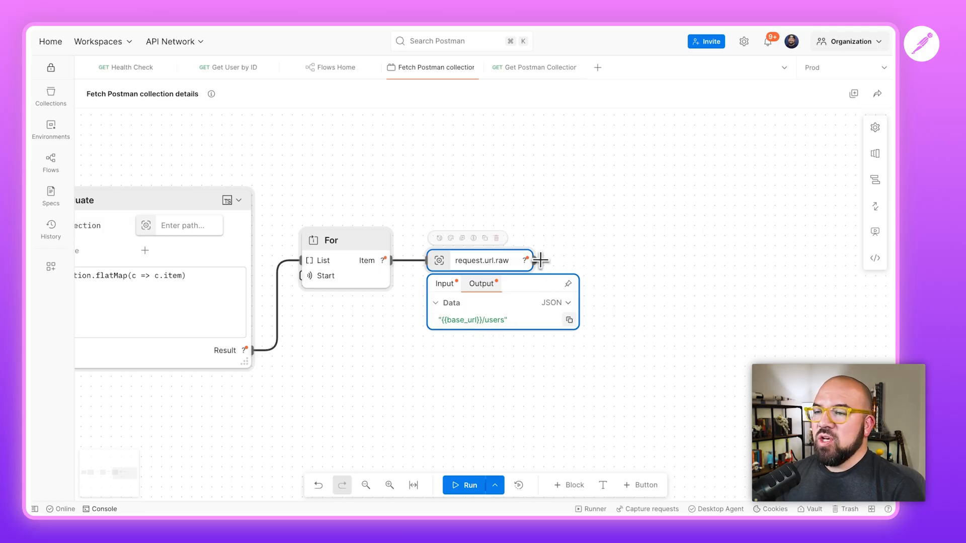
Step: Add an Evaluate block after the request.url.raw selector, with input variable url and code url.replace(/\{\{base_url\}\}/g, ''));
left_click_drag(537, 260, 578, 241)
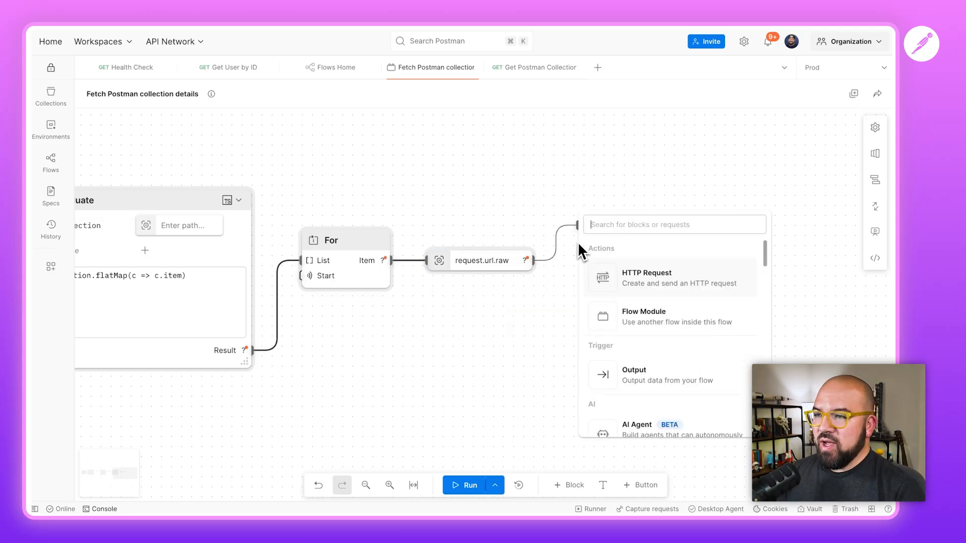
type("eva")
key("Return")
double_click(626, 247)
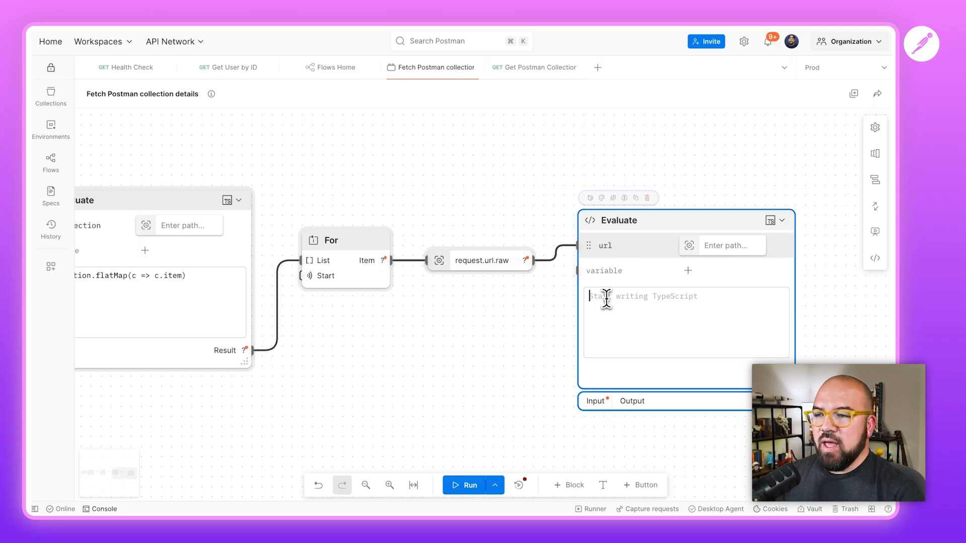
scroll(532, 313, "right", 3)
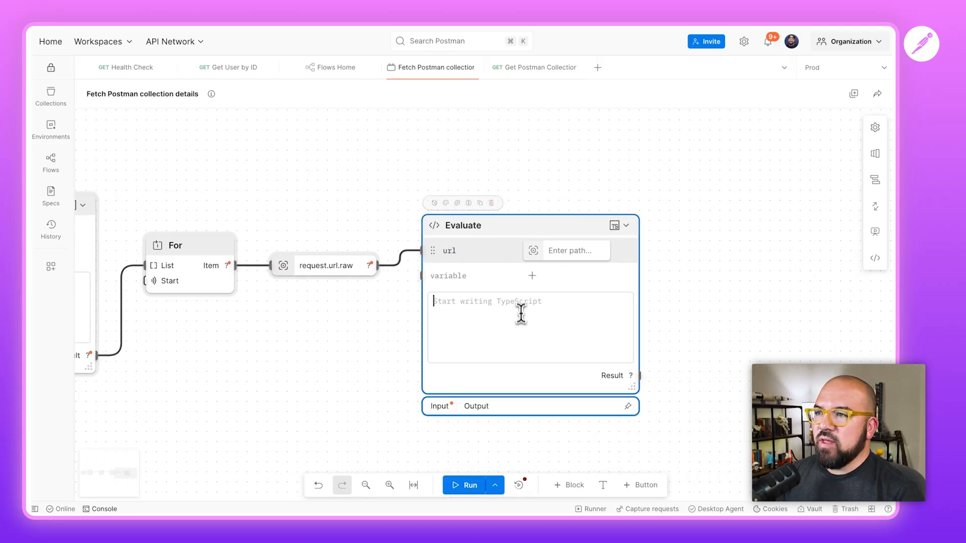
type("url.replace(/\\{\\{base_url\\}\\}/g, ''));")
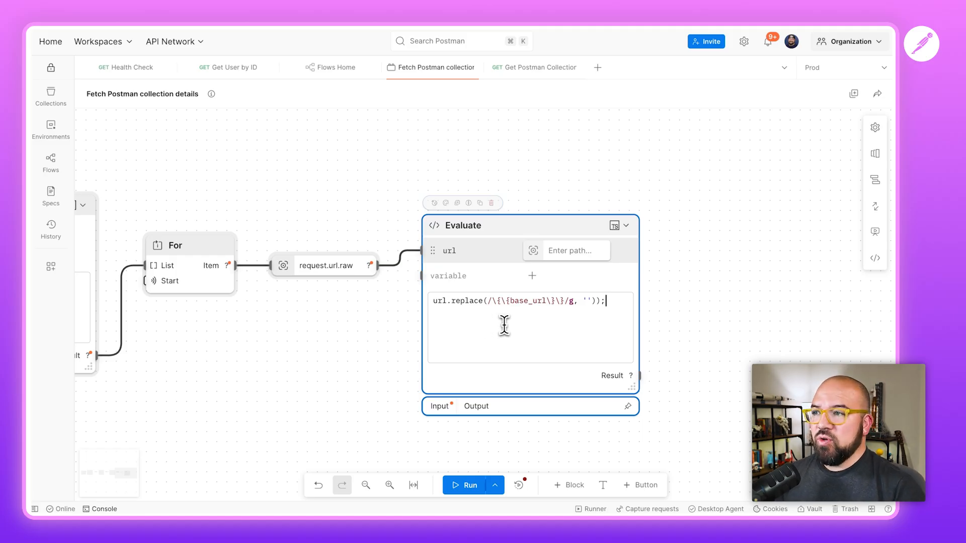
left_click(352, 267)
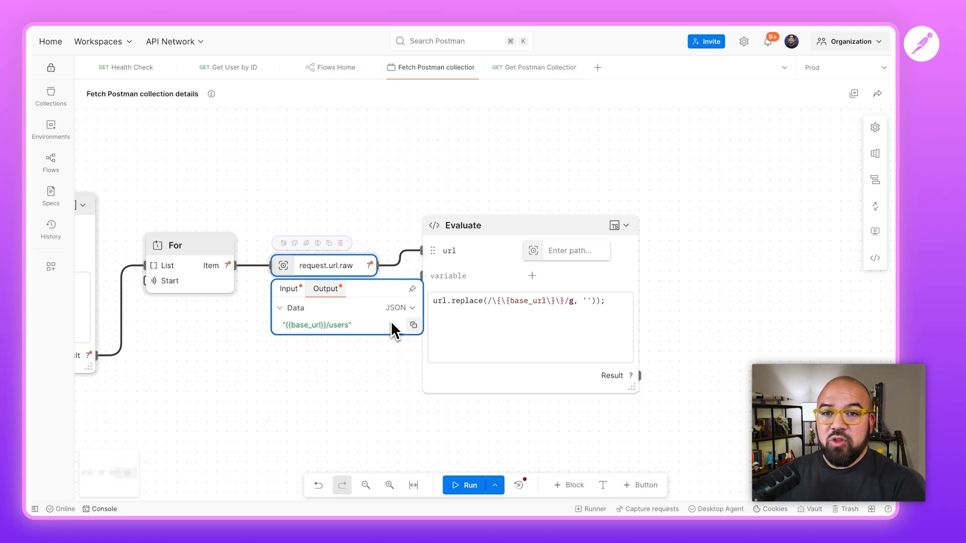
Step: Add a Template block fed by the url.replace Evaluate's Result, name its input url and enter base_url as a further variable
scroll(391, 325, "right", 5)
left_click_drag(489, 376, 519, 282)
type("tem")
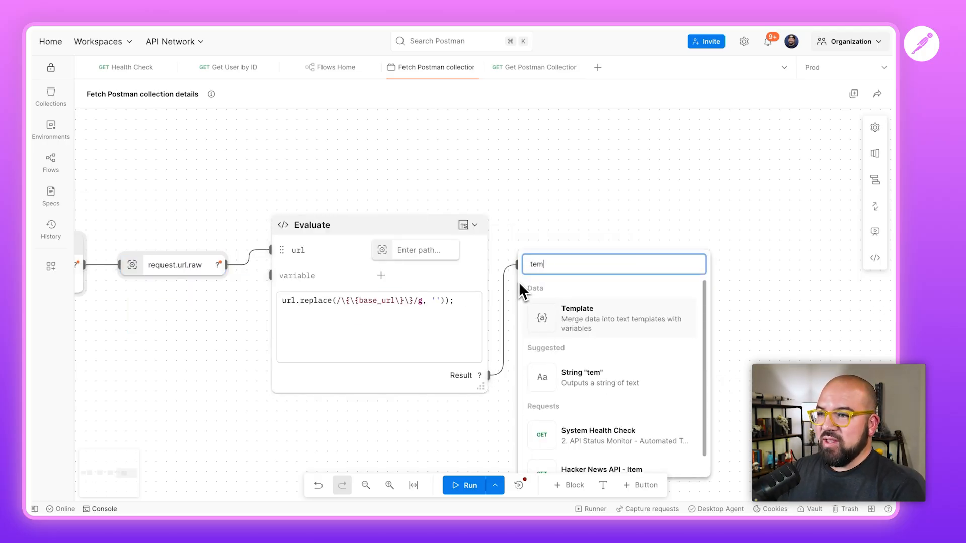
key("Return")
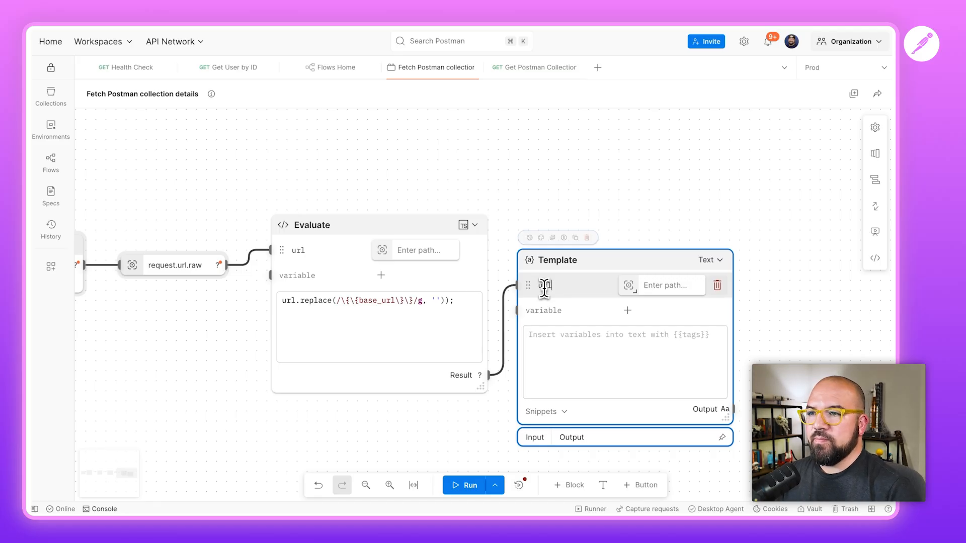
left_click_drag(619, 255, 638, 225)
left_click(559, 280)
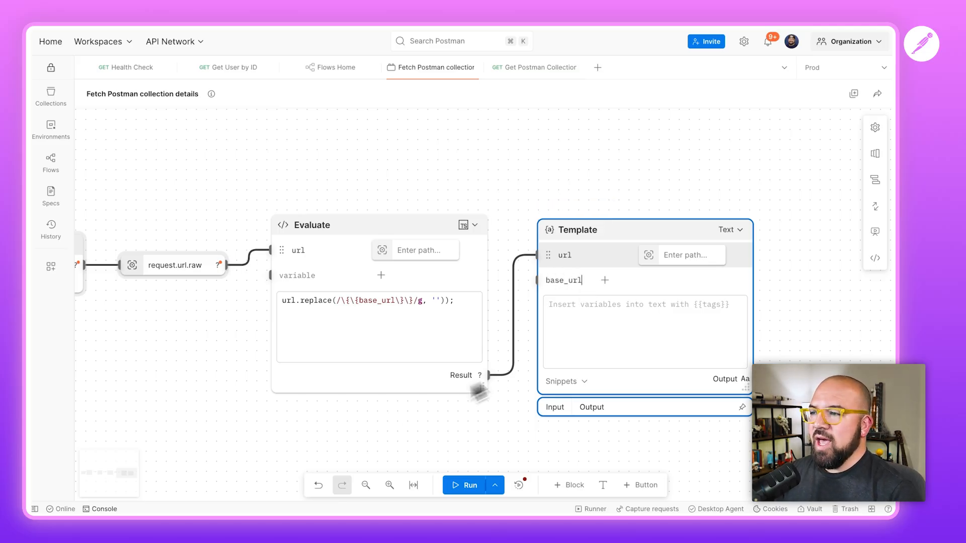
Step: Connect the Start block's base_url output to a second input of the Template block and name that input base_url
scroll(340, 428, "left", 20)
scroll(340, 429, "left", 12)
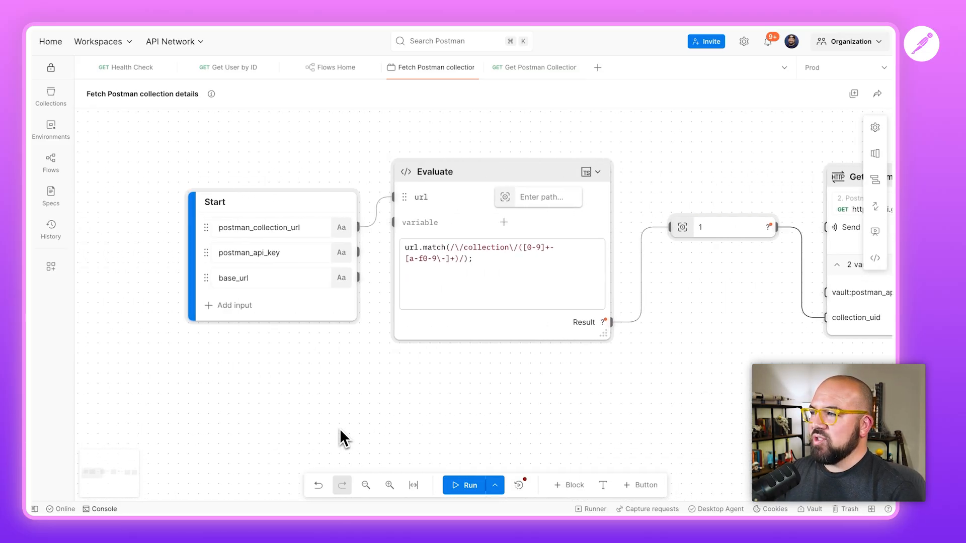
left_click_drag(382, 277, 614, 247)
scroll(555, 364, "right", 14)
scroll(554, 364, "right", 15)
scroll(569, 287, "right", 10)
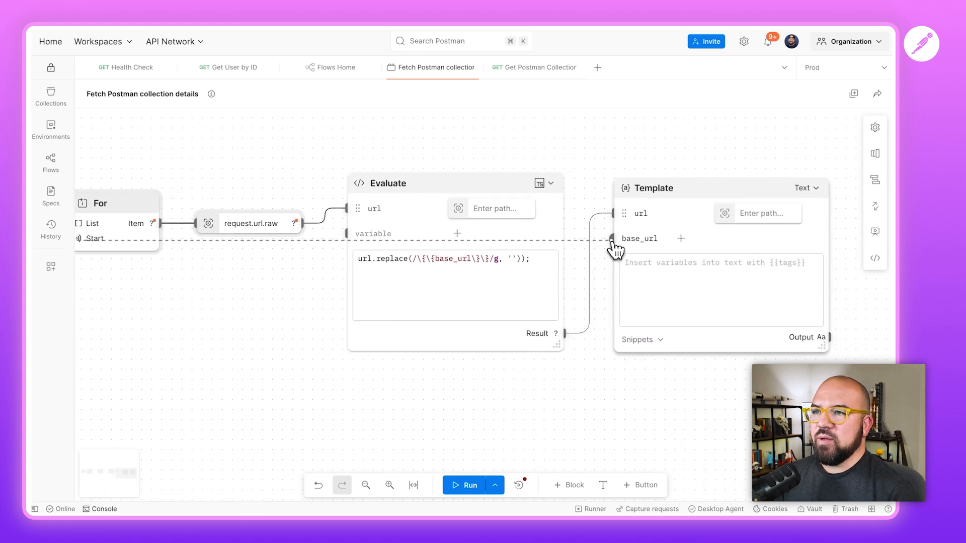
left_click_drag(615, 247, 614, 247)
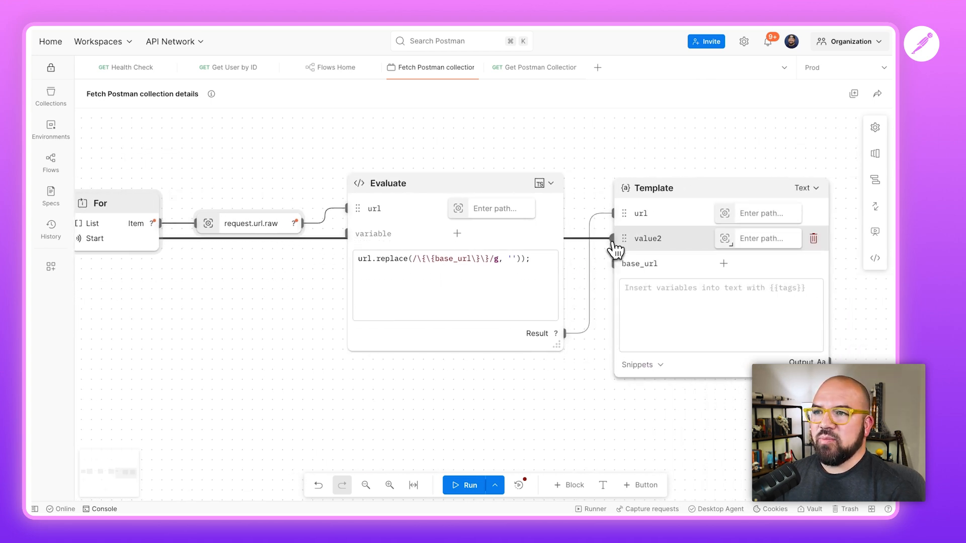
double_click(646, 239)
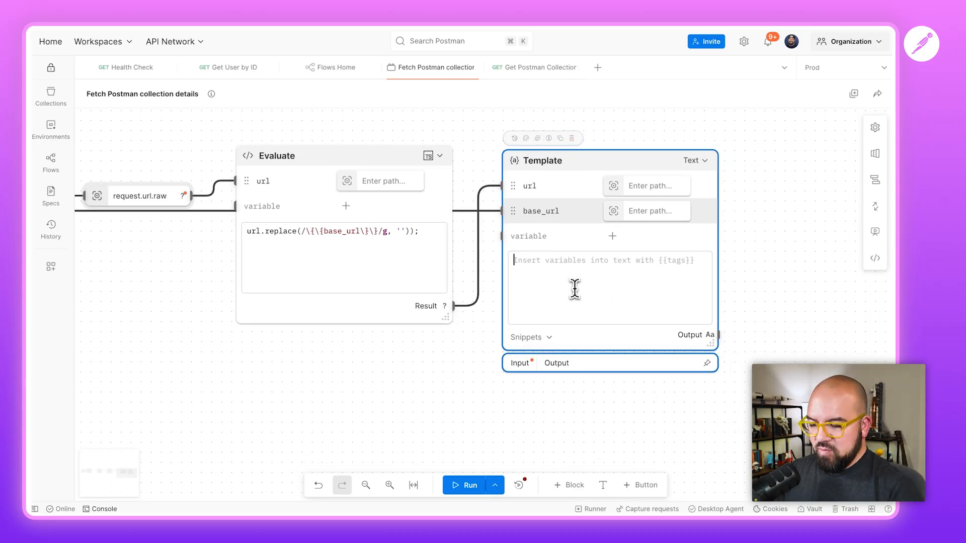
Step: Set the Template block's text to {{base_url}}{{url}}
left_click(575, 289)
type("{{")
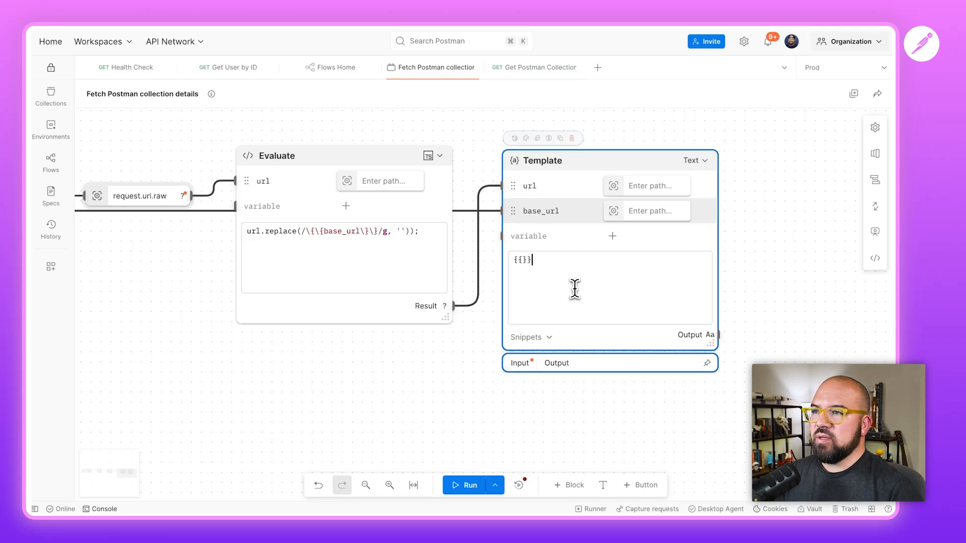
type("base")
key("Return")
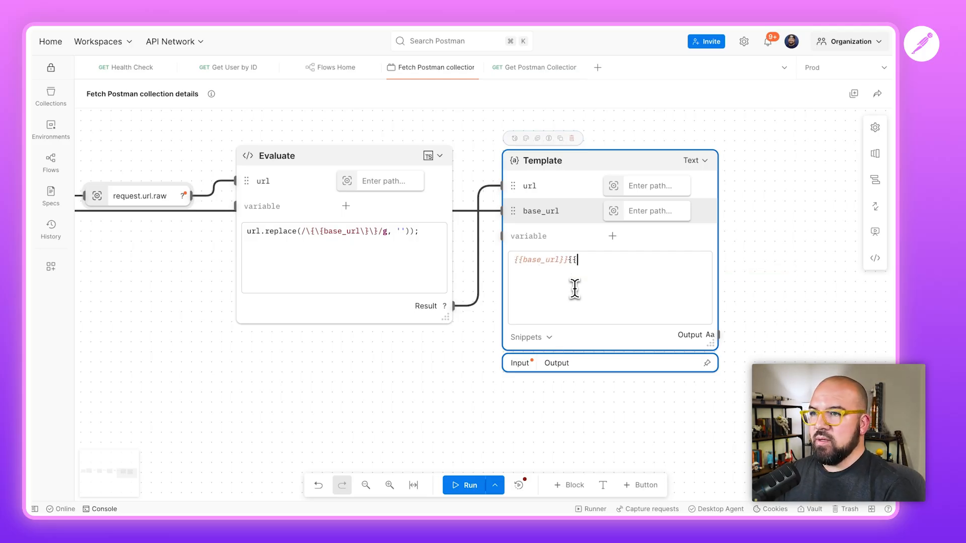
type("{{url")
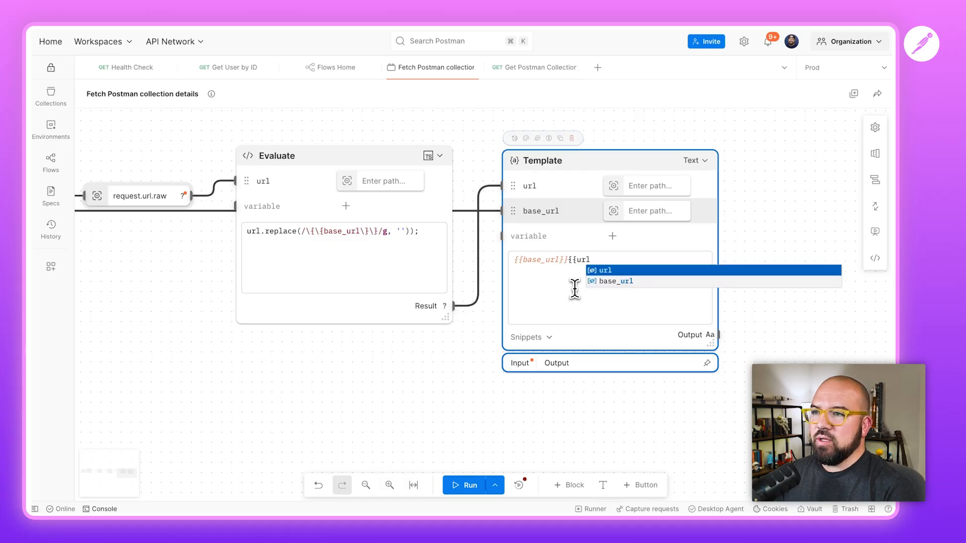
key("Return")
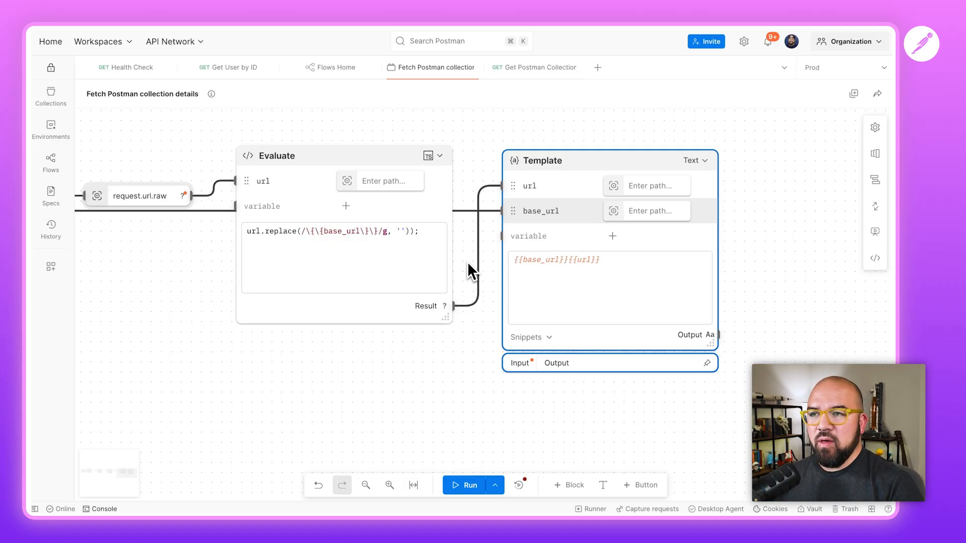
Step: Add an HTTP Request block after the Template using api-status-check-blank-request, and connect the Template's output to its url variable too
scroll(753, 242, "right", 5)
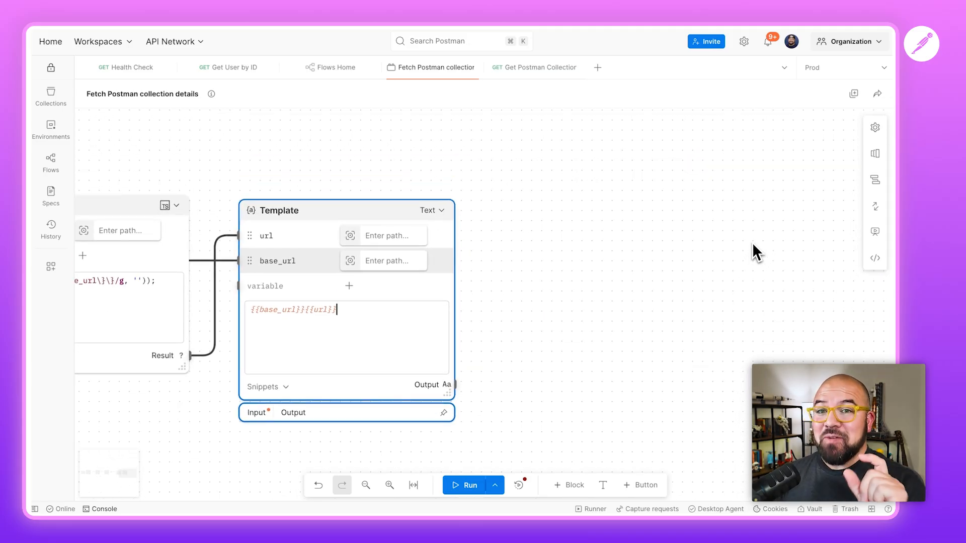
left_click_drag(456, 385, 494, 260)
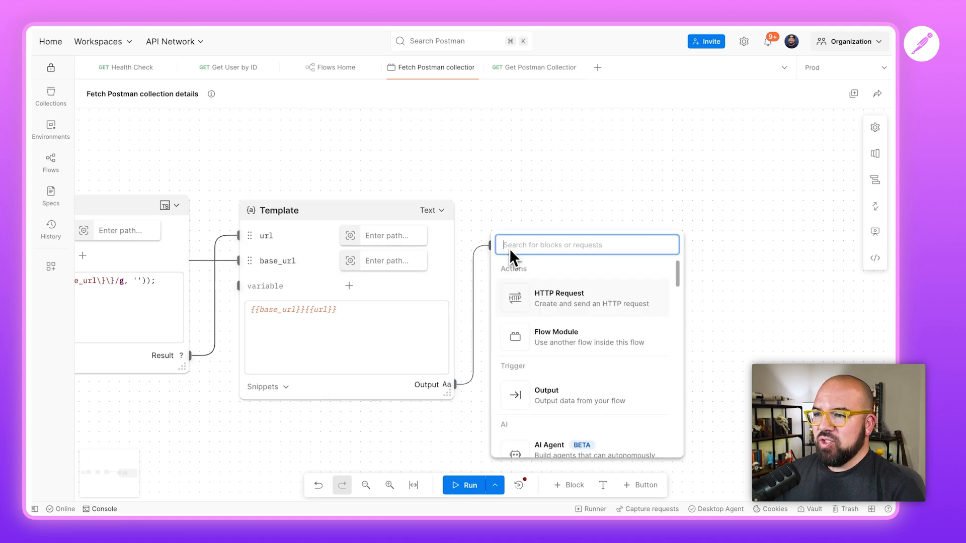
left_click(567, 297)
left_click(557, 267)
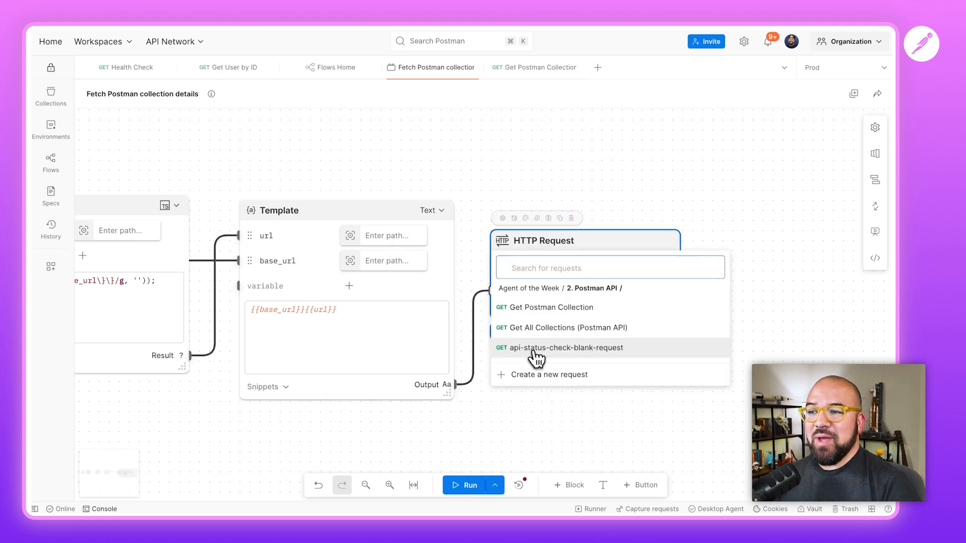
left_click(542, 350)
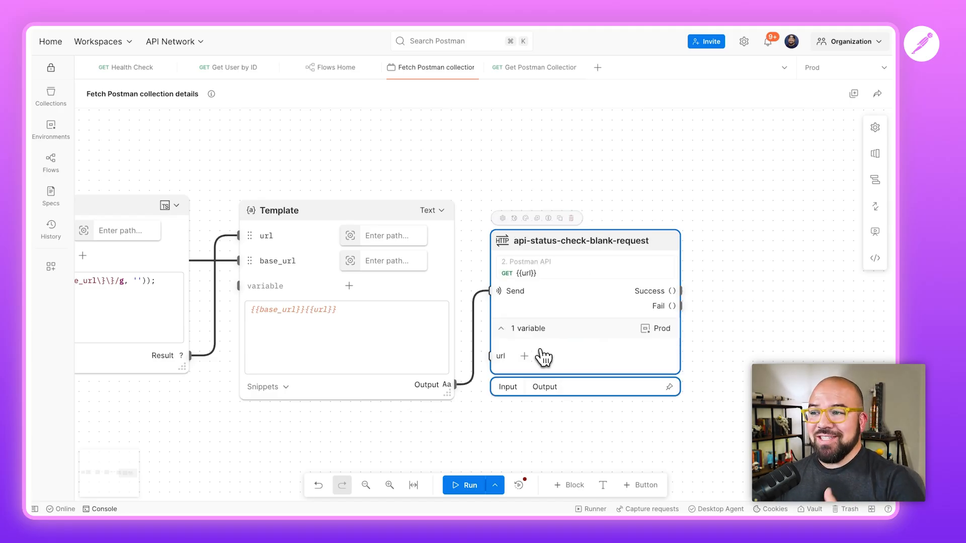
left_click_drag(456, 385, 488, 349)
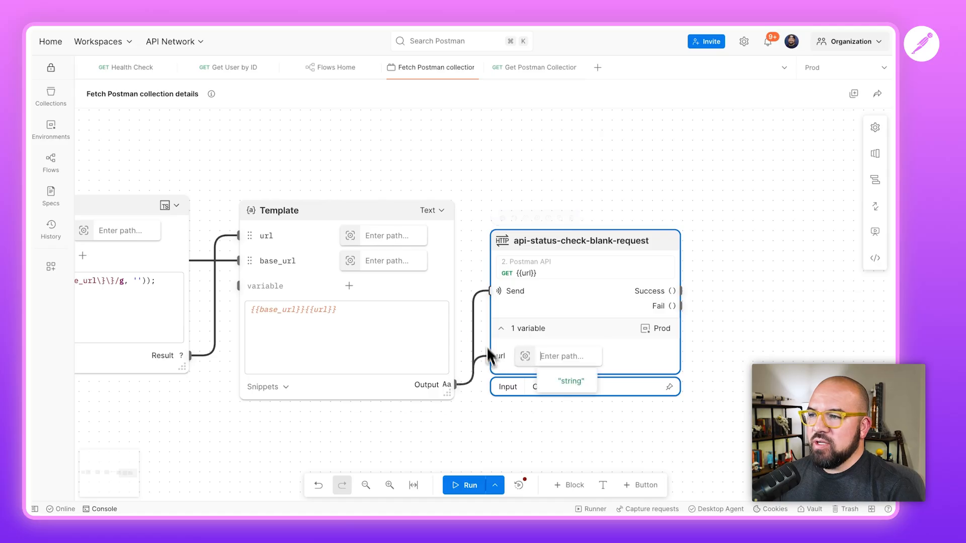
Step: Remove the Template's connection to the blank request's Send input and feed the request's Success output into a new Collect block
left_click(473, 338)
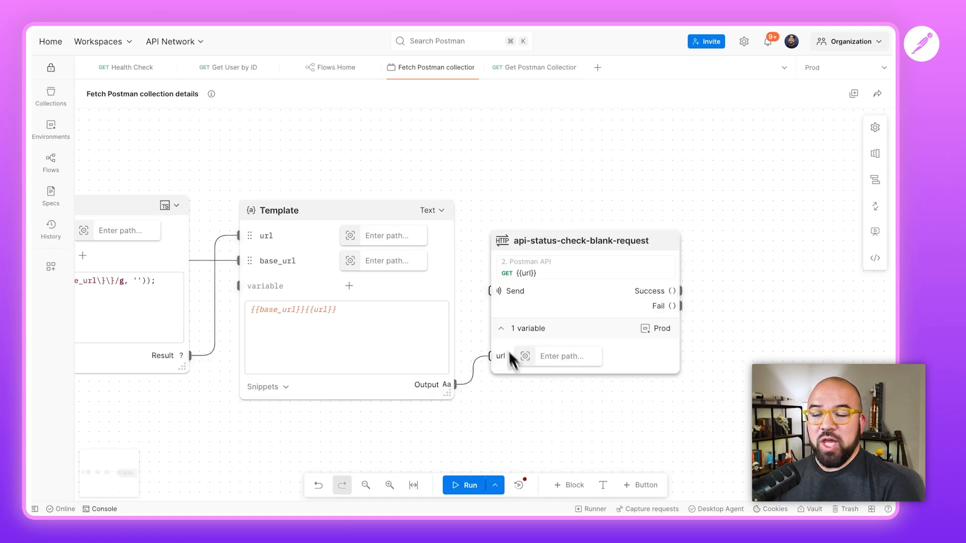
scroll(691, 322, "right", 5)
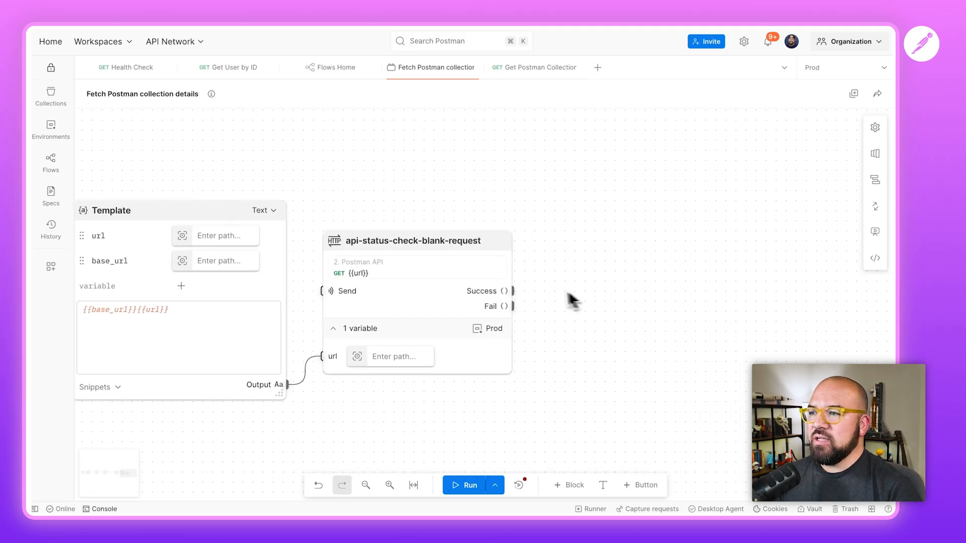
left_click_drag(517, 289, 571, 252)
type("coll")
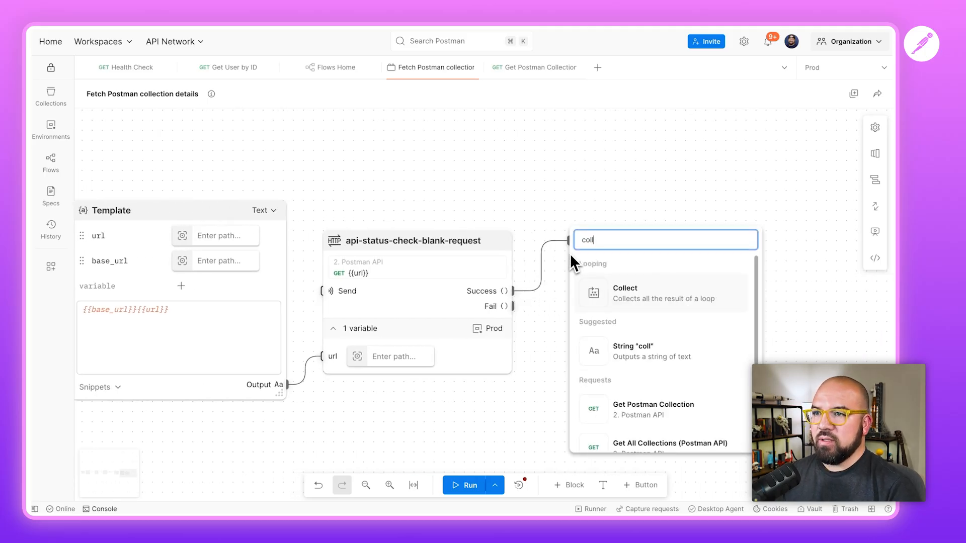
key("Return")
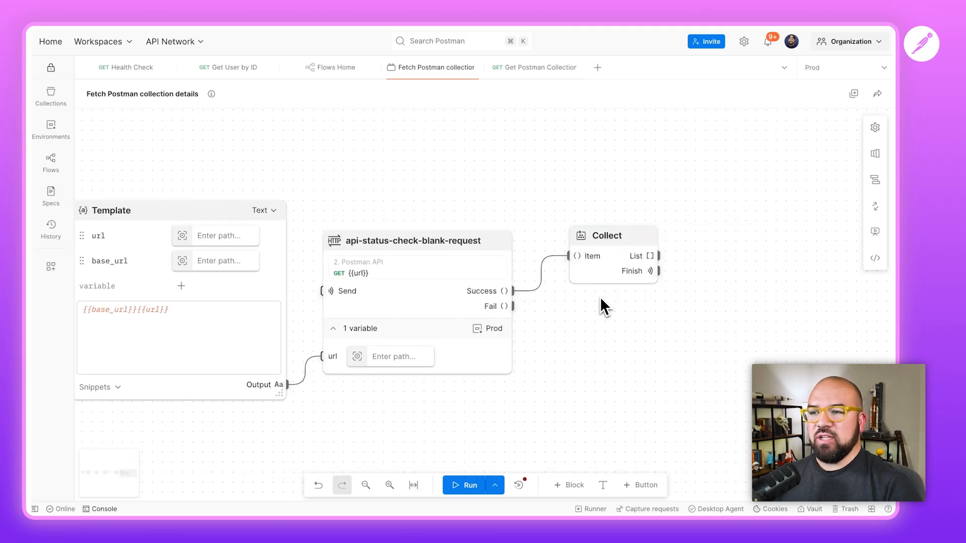
Step: Run the flow and inspect the Template block's output and the blocks upstream of it
left_click(469, 487)
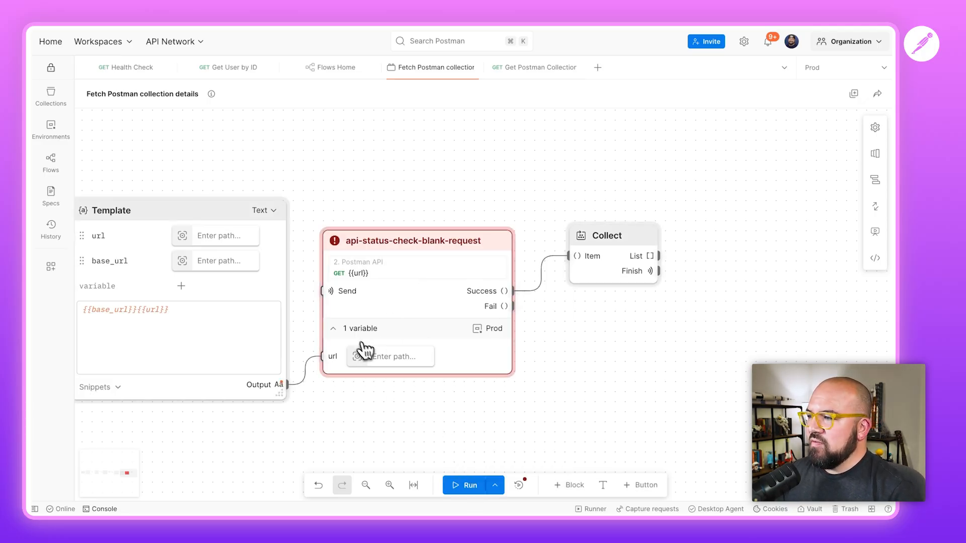
left_click(279, 390)
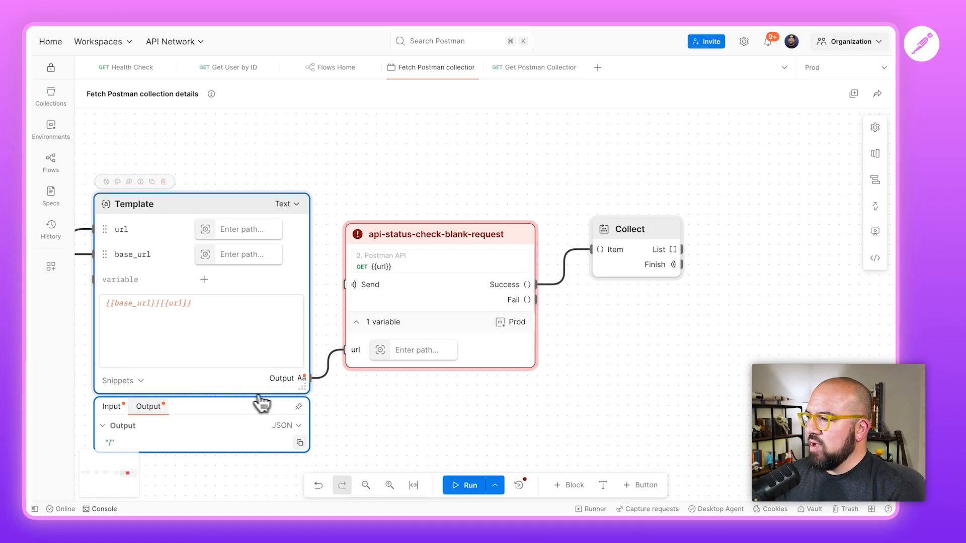
scroll(372, 415, "left", 2)
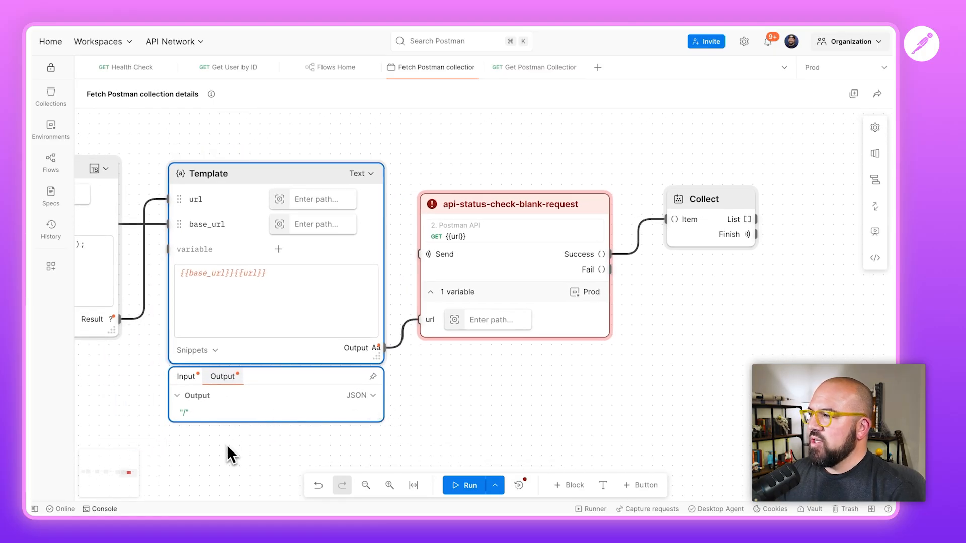
scroll(227, 445, "left", 15)
scroll(222, 446, "left", 15)
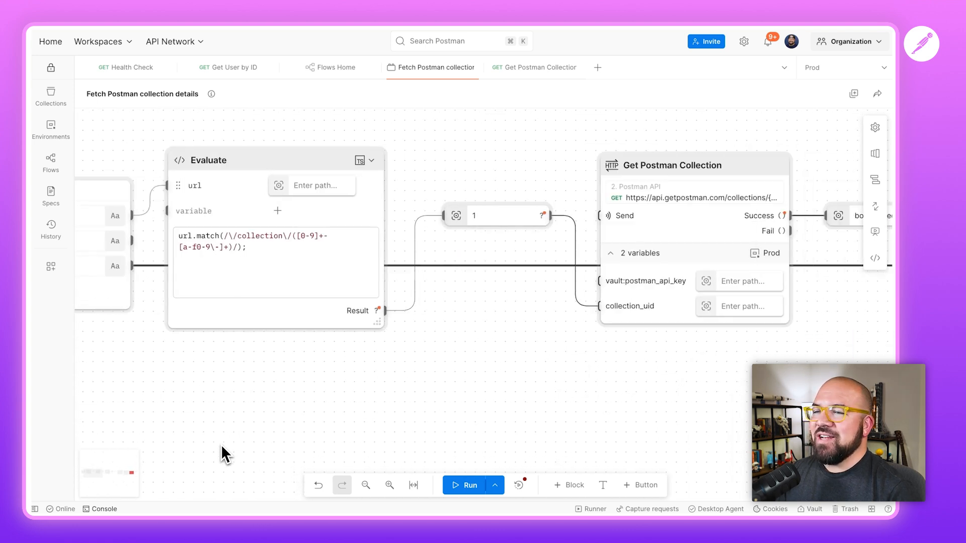
scroll(222, 446, "right", 15)
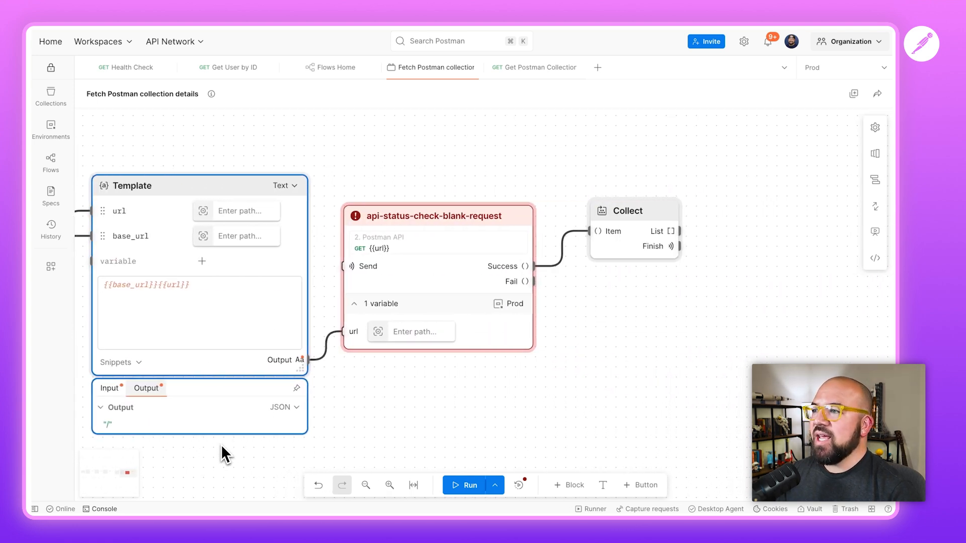
Step: Open Scenario 1 for editing and copy the production server URL from the API Status Checker spec
left_click(875, 182)
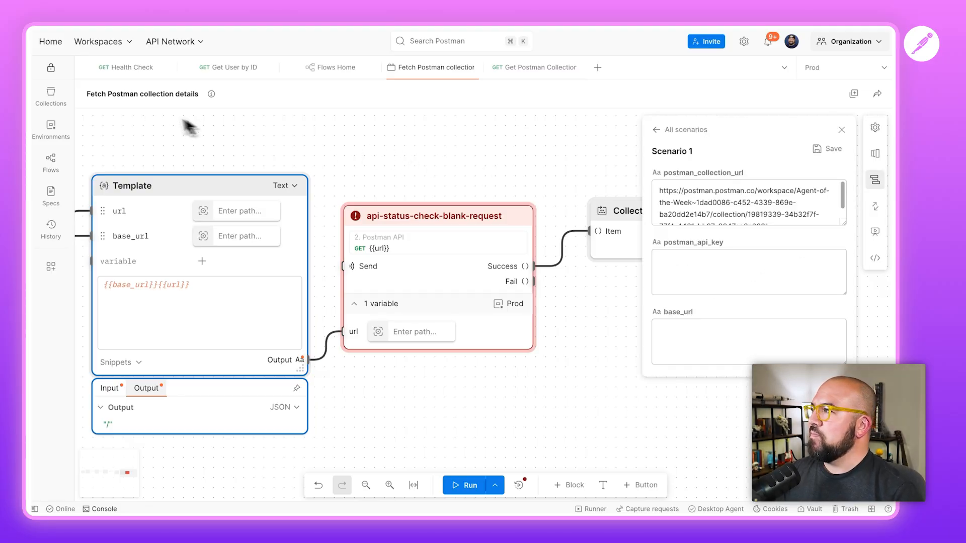
left_click(50, 197)
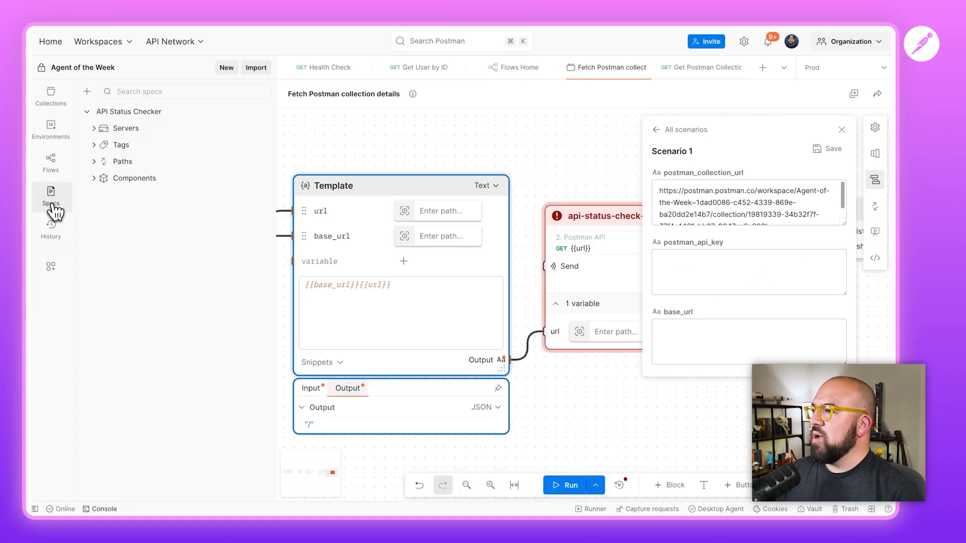
left_click(135, 117)
left_click_drag(524, 197, 347, 198)
key("super+c")
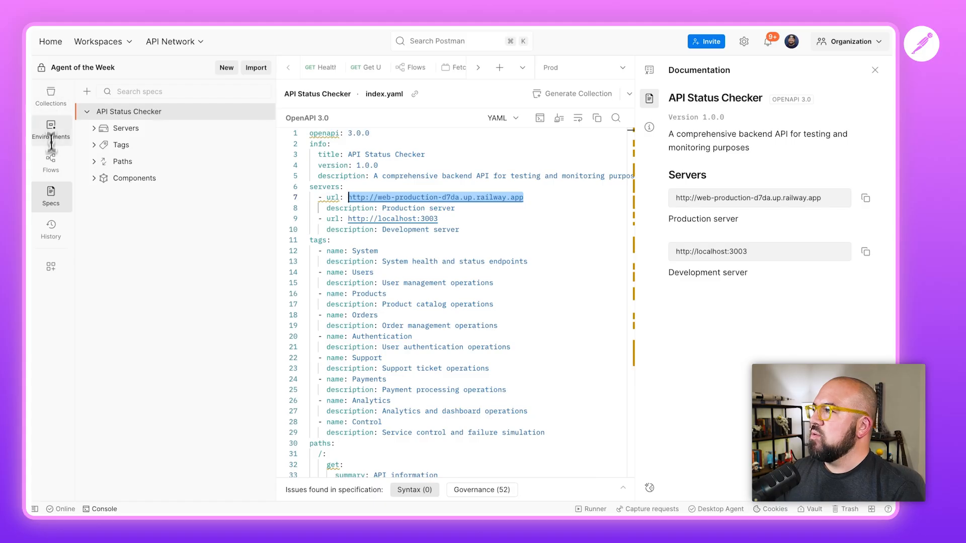
left_click(50, 163)
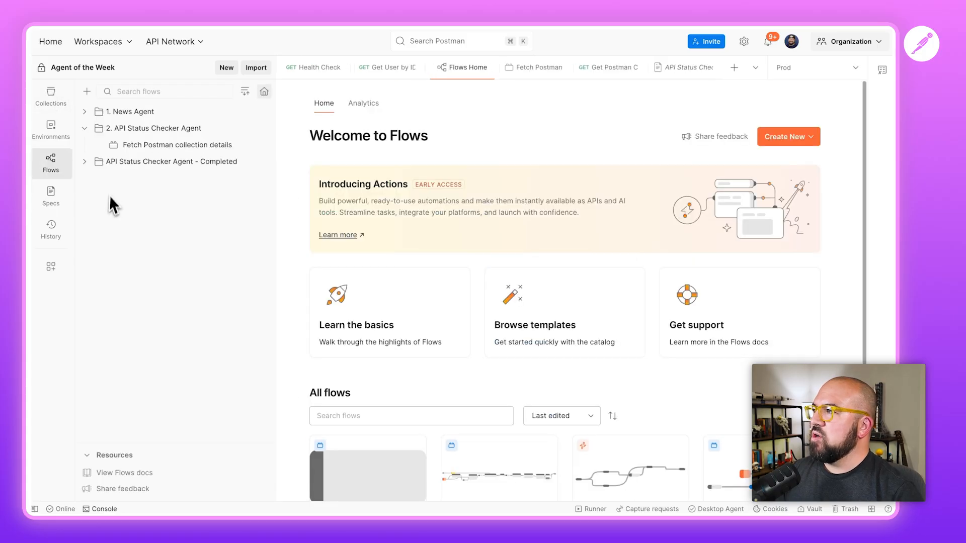
left_click(144, 155)
scroll(609, 176, "right", 5)
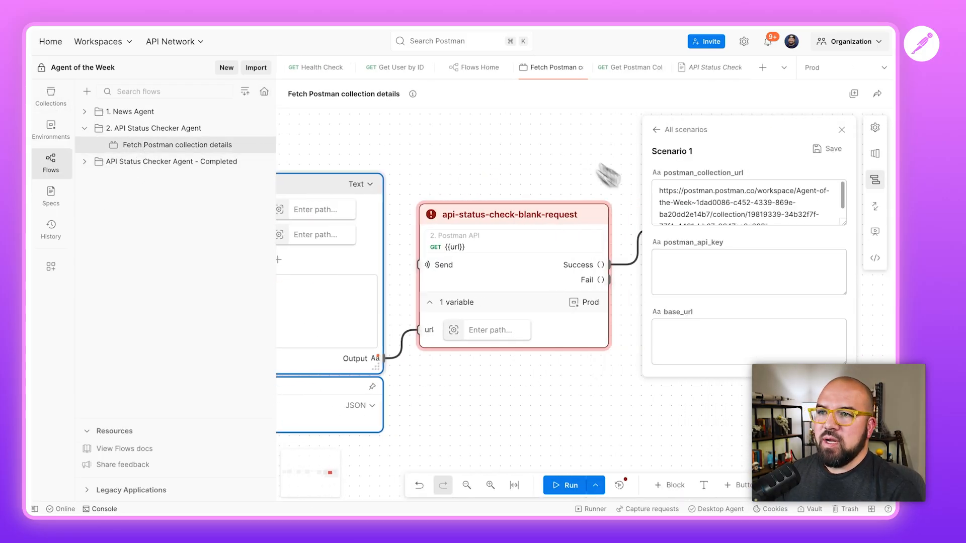
left_click(679, 339)
key("super+v")
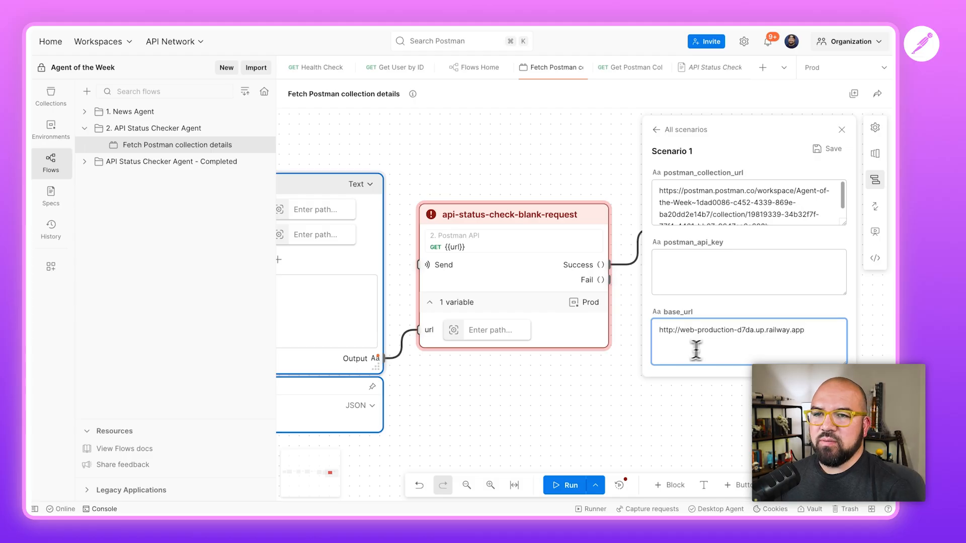
left_click(828, 150)
Step: Run Scenario 1 and examine the response body in api-status-check-blank-request's Success output
mouse_move(808, 157)
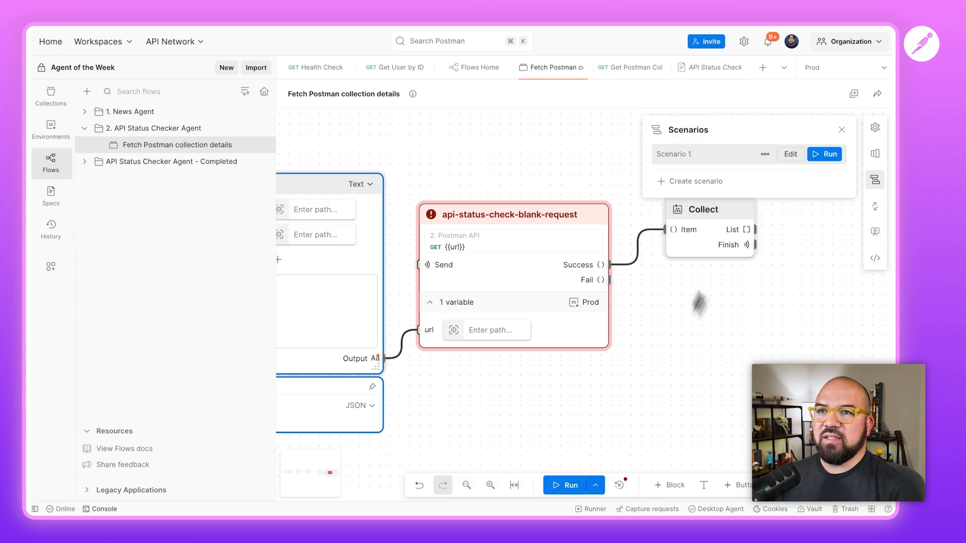
left_click(824, 156)
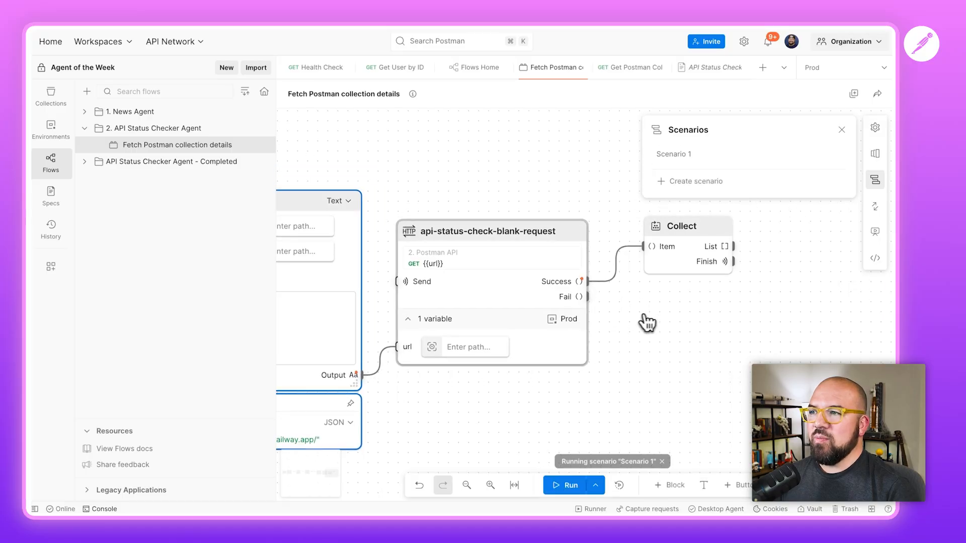
left_click(575, 285)
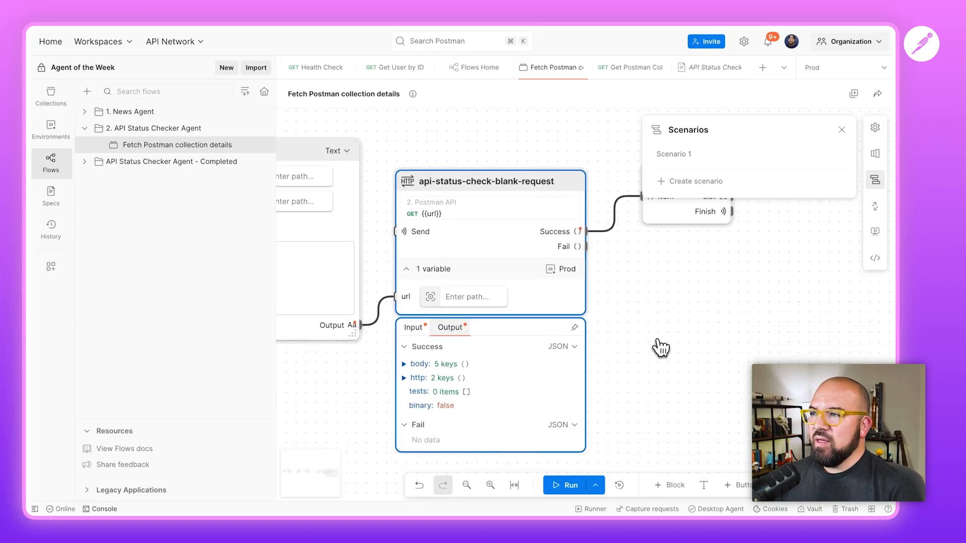
left_click(408, 364)
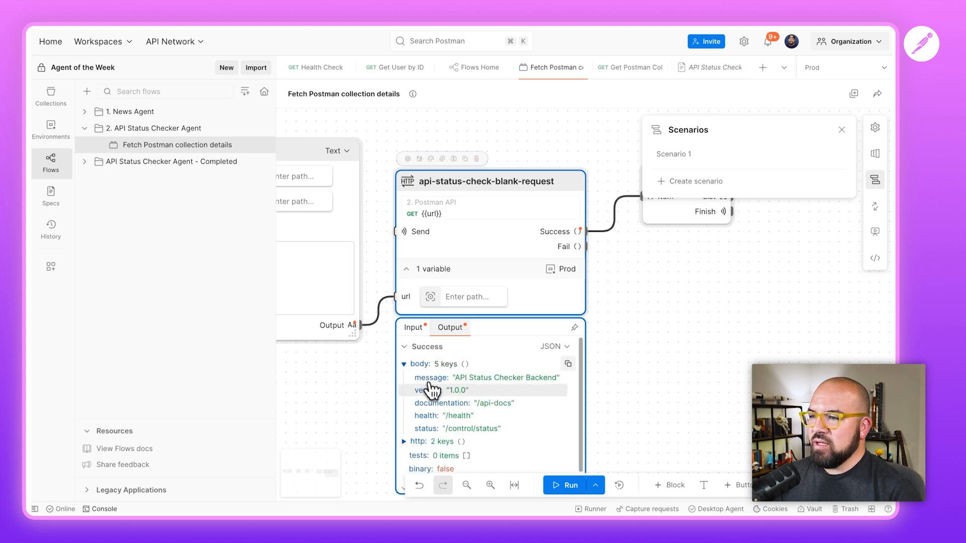
scroll(443, 406, "down", 1)
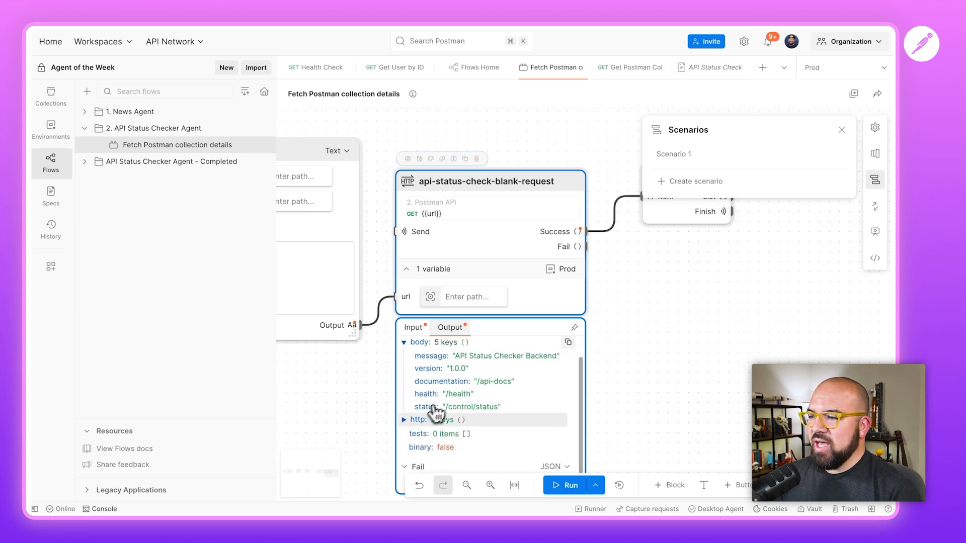
Step: Inspect the output of the request.url.raw Select block and the input of the Collect block
scroll(644, 301, "up", 3)
scroll(644, 301, "right", 2)
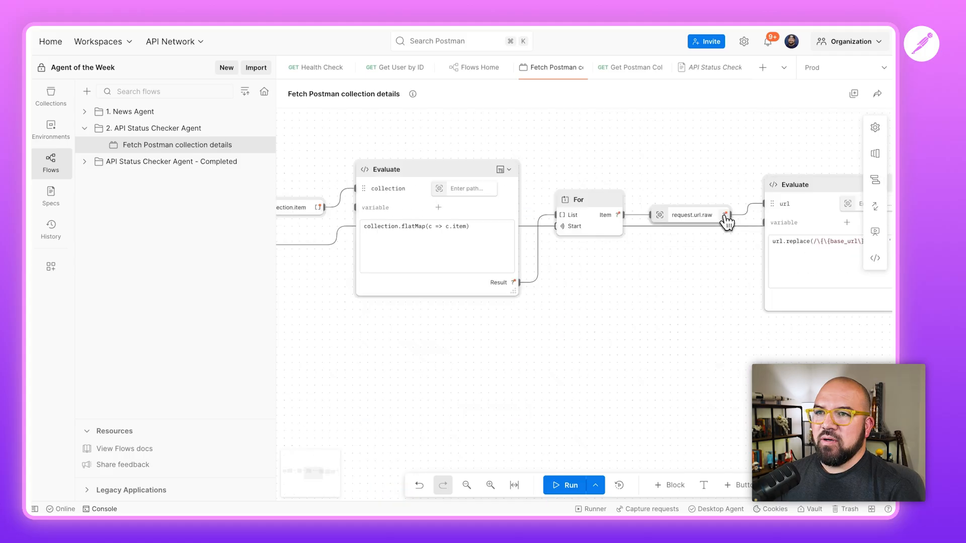
left_click(722, 216)
scroll(695, 314, "right", 3)
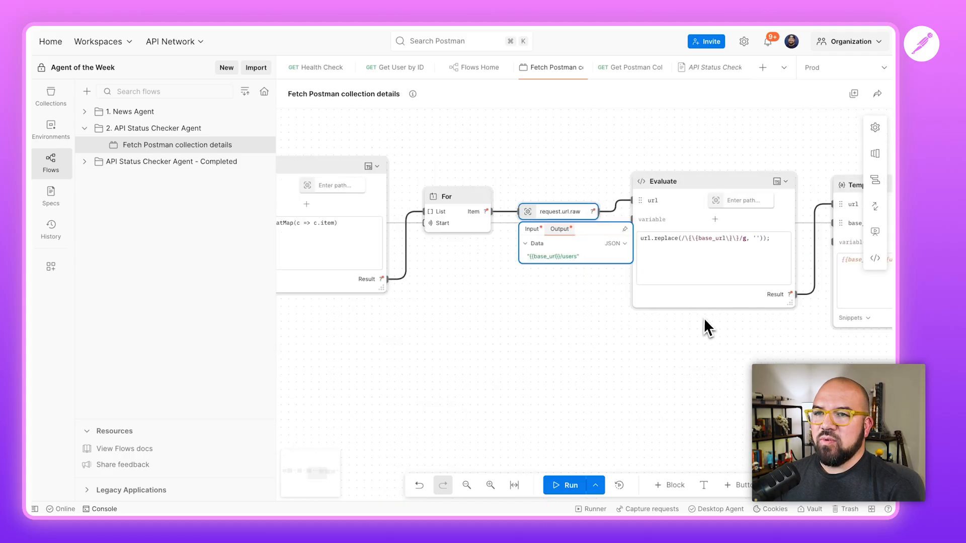
scroll(705, 319, "right", 10)
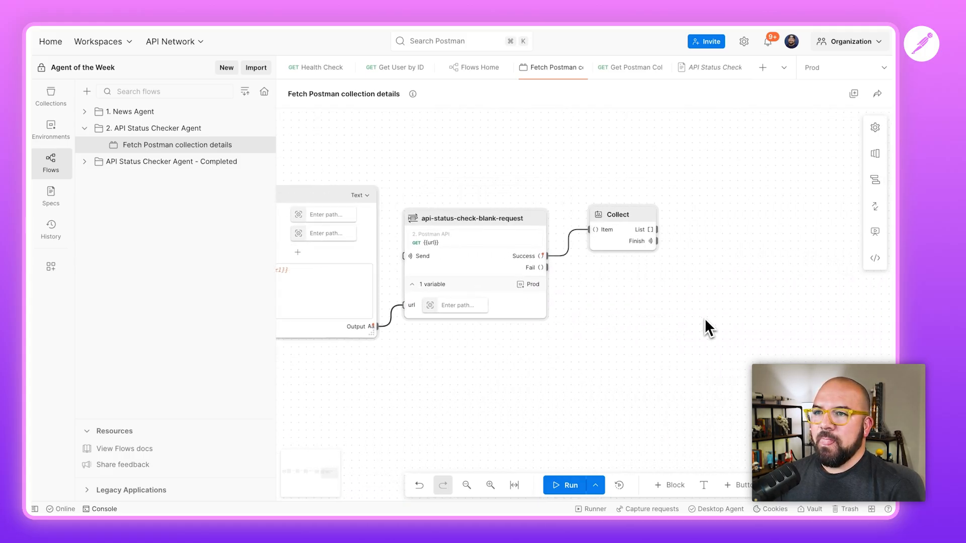
scroll(704, 318, "right", 2)
left_click(624, 234)
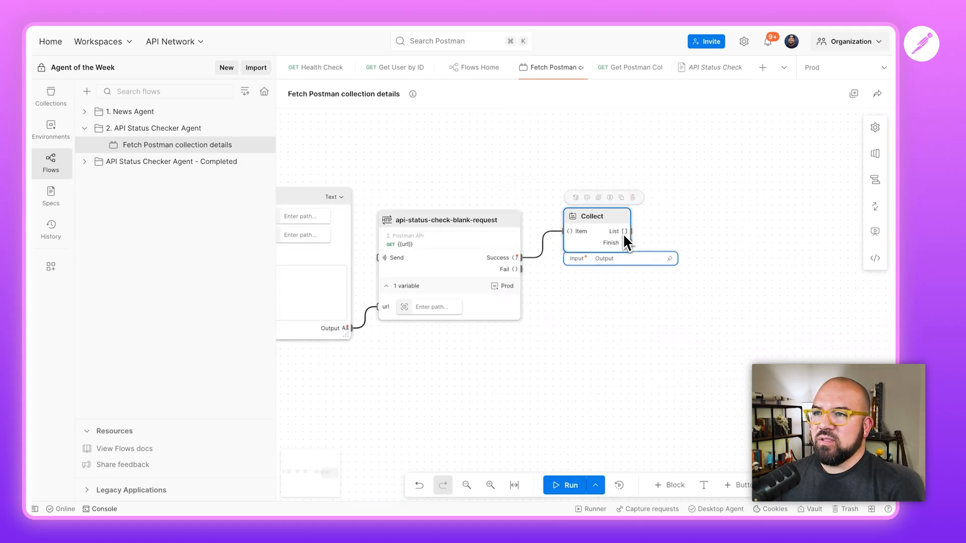
left_click(579, 263)
left_click(583, 271)
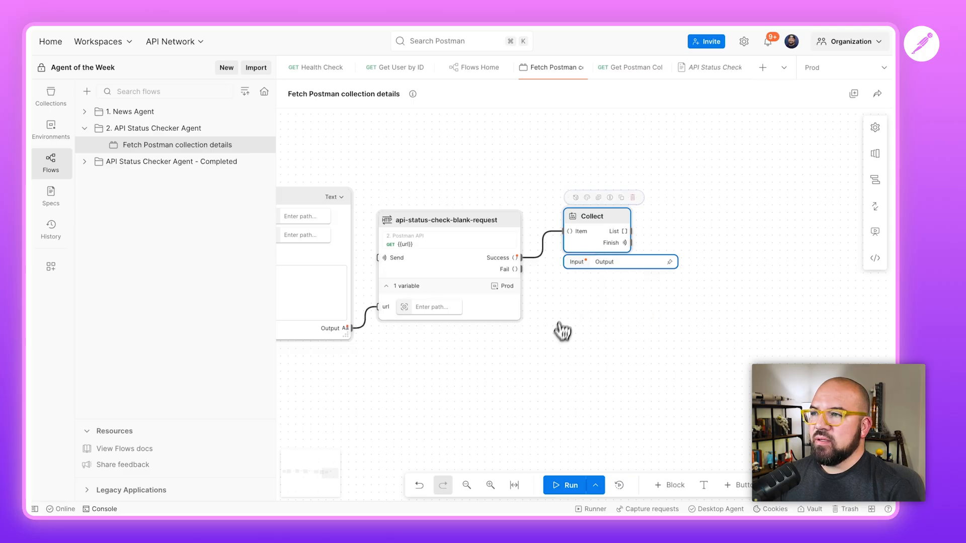
Step: Examine the For block and the first item in the collection.flatMap Evaluate block's result
left_click(554, 338)
scroll(554, 339, "left", 4)
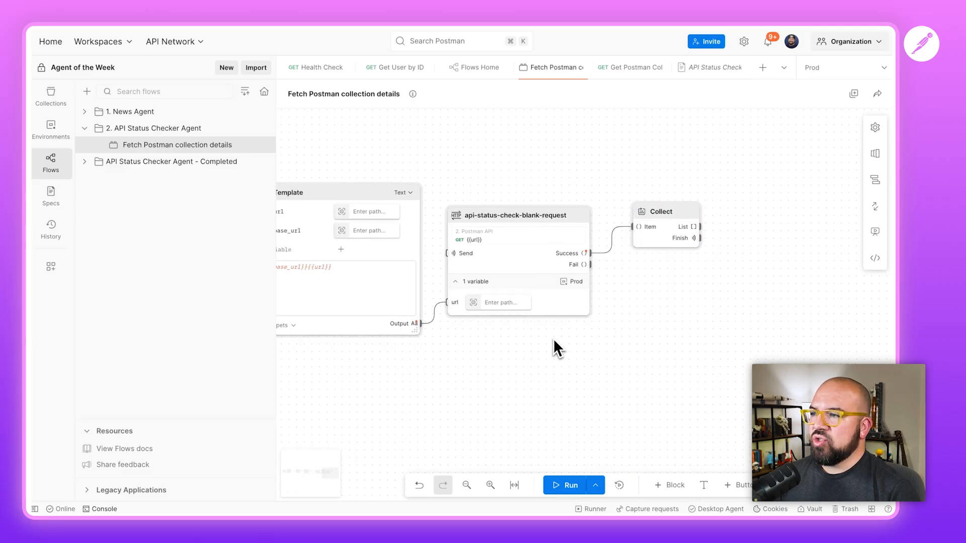
scroll(321, 382, "left", 8)
scroll(321, 381, "left", 2)
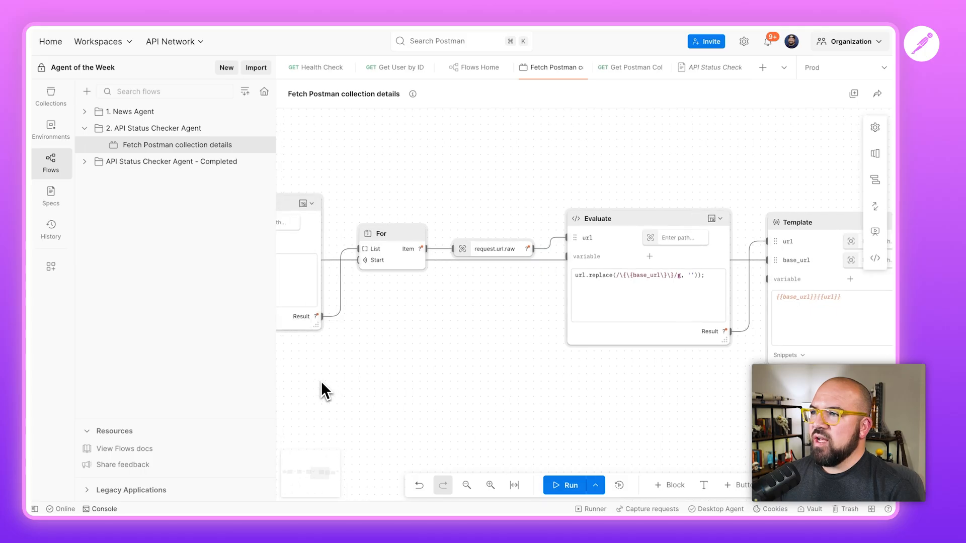
left_click(410, 246)
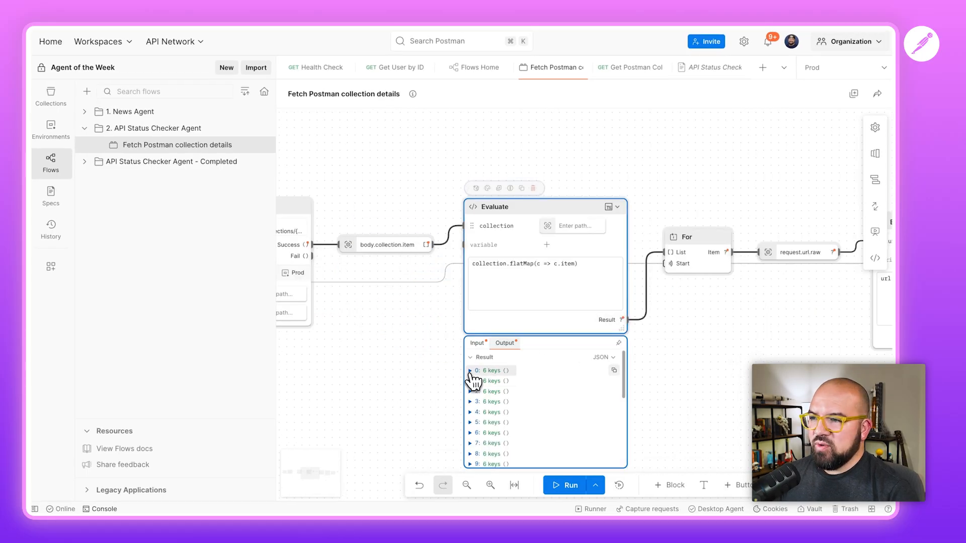
left_click(470, 372)
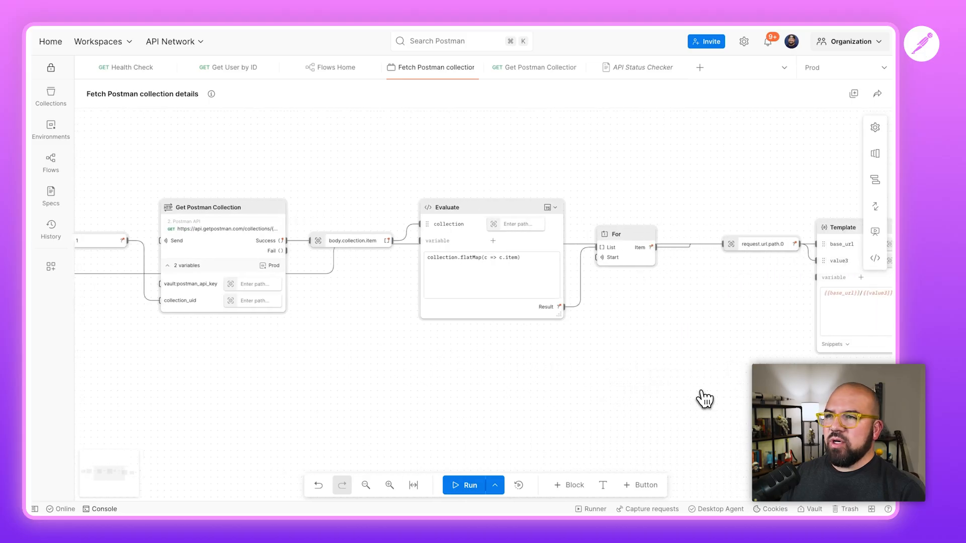
Step: Move the request.url.path.0 Select block closer to the For block and reposition the Template block beside it
scroll(705, 399, "right", 15)
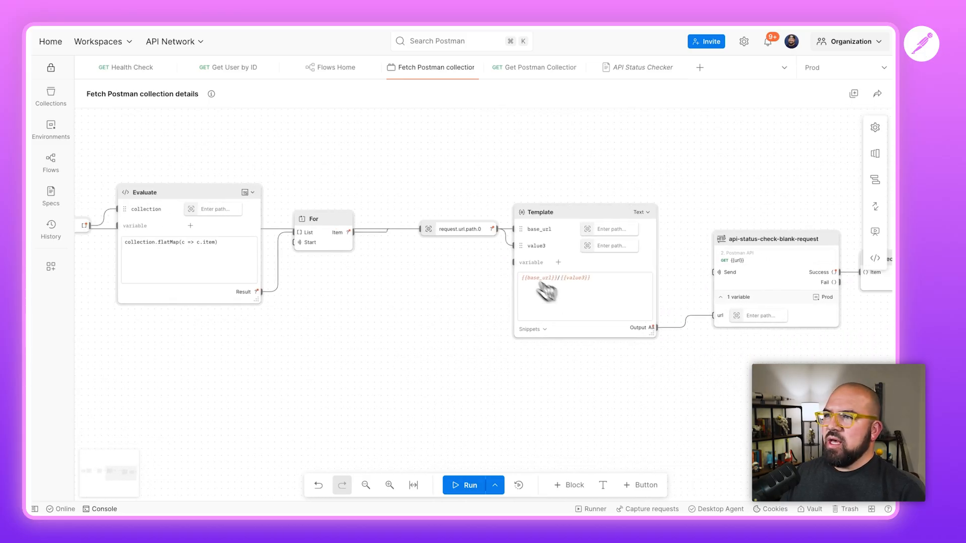
left_click_drag(433, 231, 400, 232)
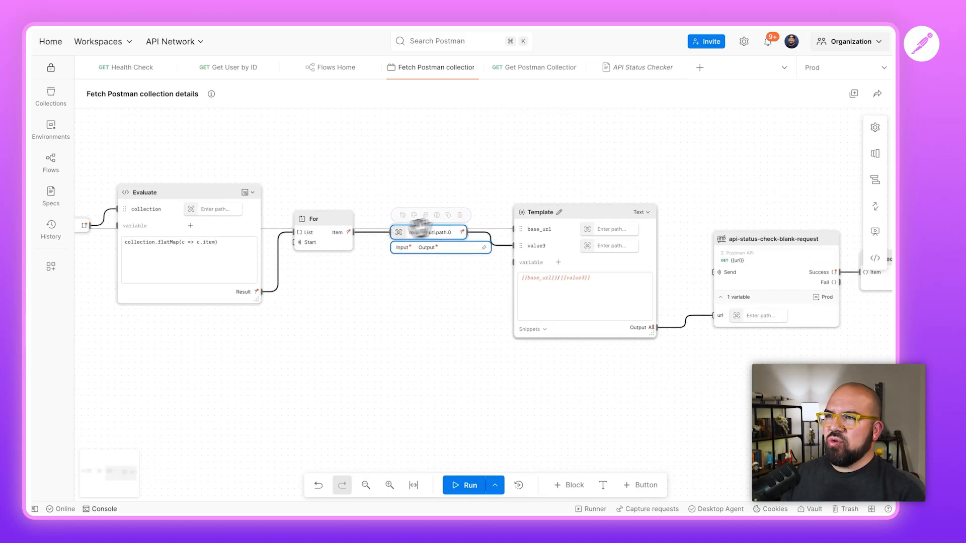
left_click_drag(550, 211, 538, 196)
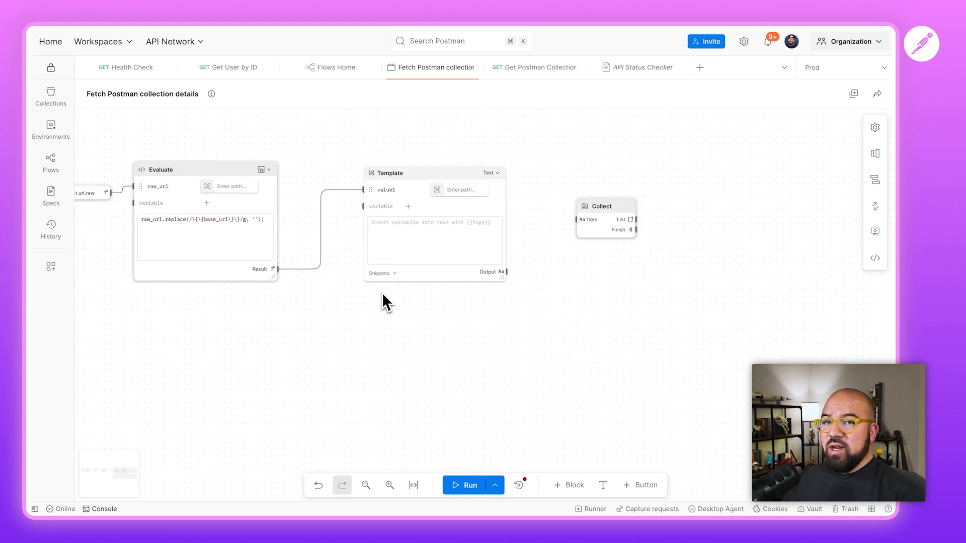
left_click(412, 177)
left_click_drag(412, 178, 407, 180)
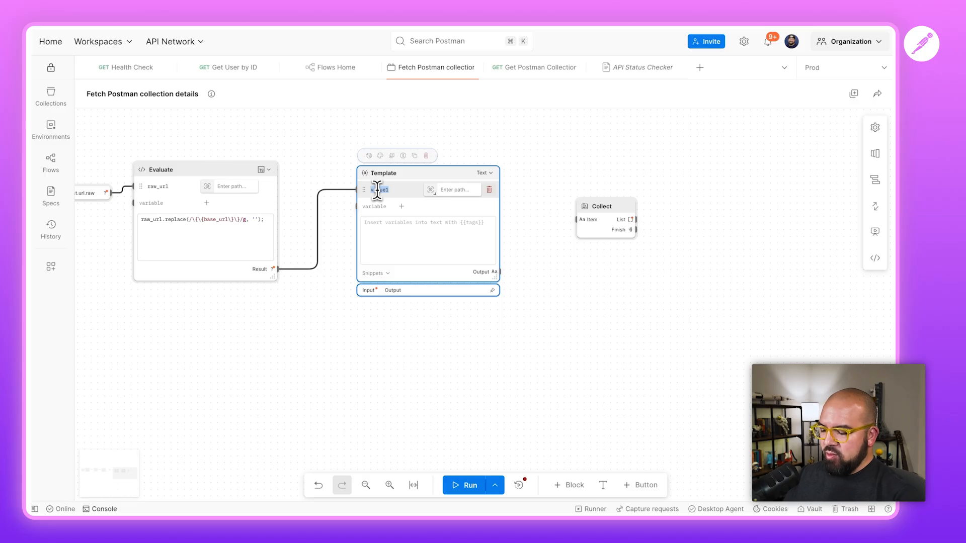
left_click(401, 206)
left_click(420, 225)
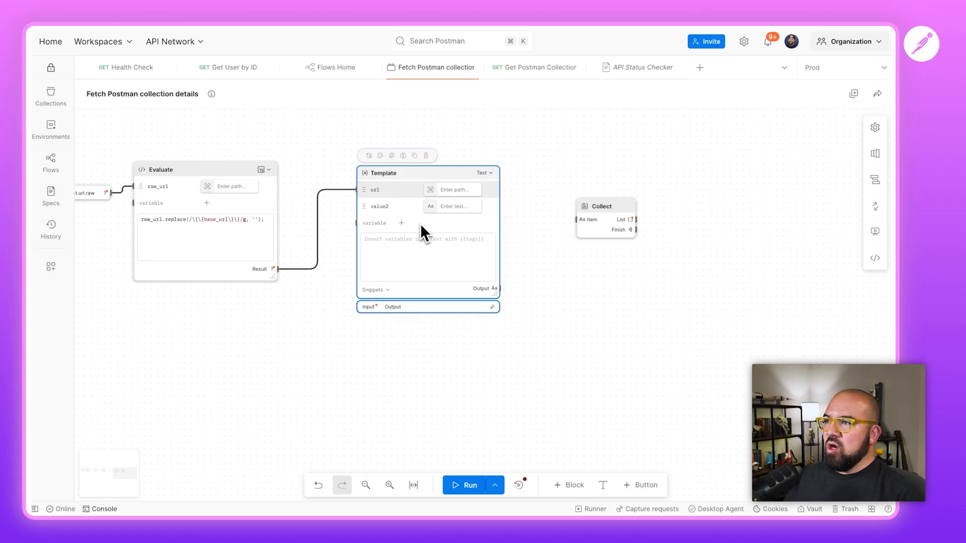
double_click(394, 207)
left_click(443, 206)
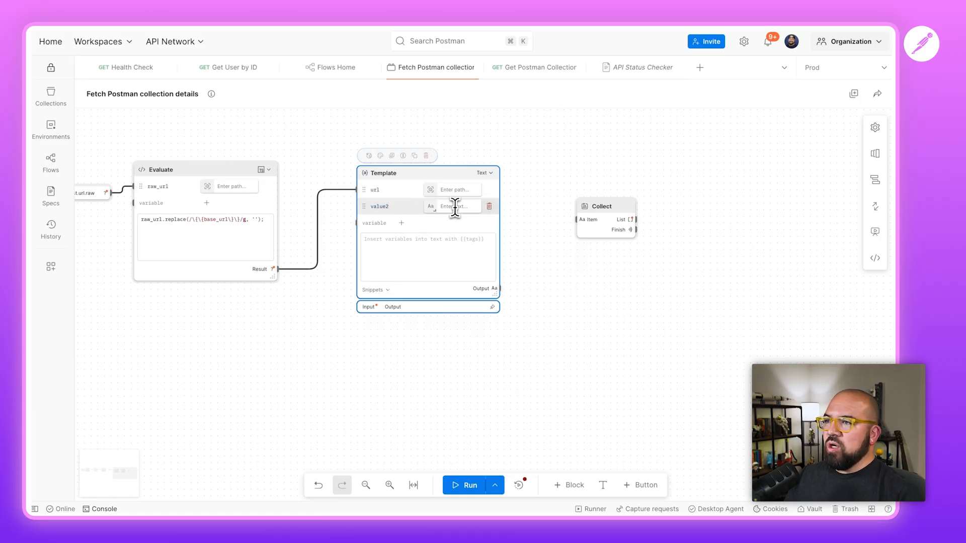
type("http://web-production-d7da.up.railway.app")
left_click_drag(392, 207, 371, 208)
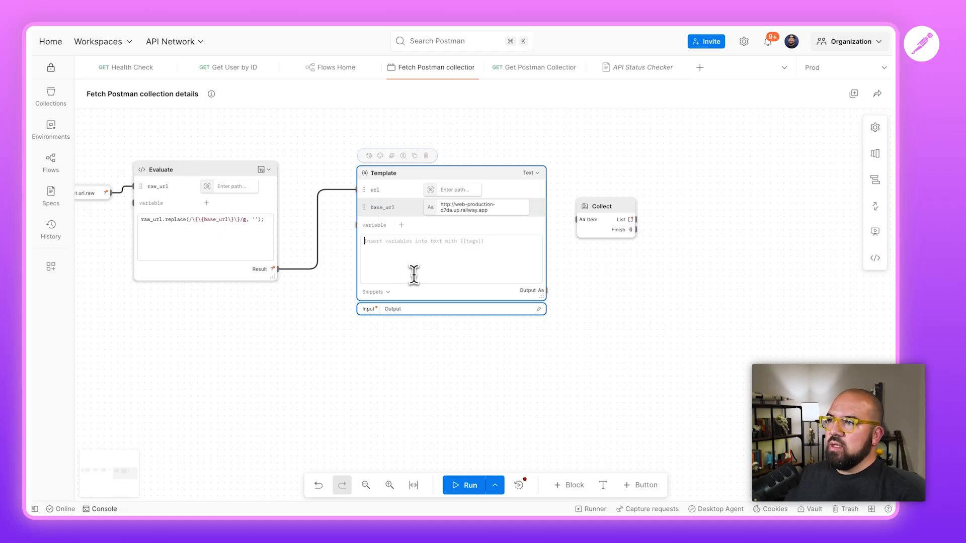
Step: Set the Template text to {{base_url}}{{url}}, then run the flow with its output connected to the Collect block
type("base_url}}")
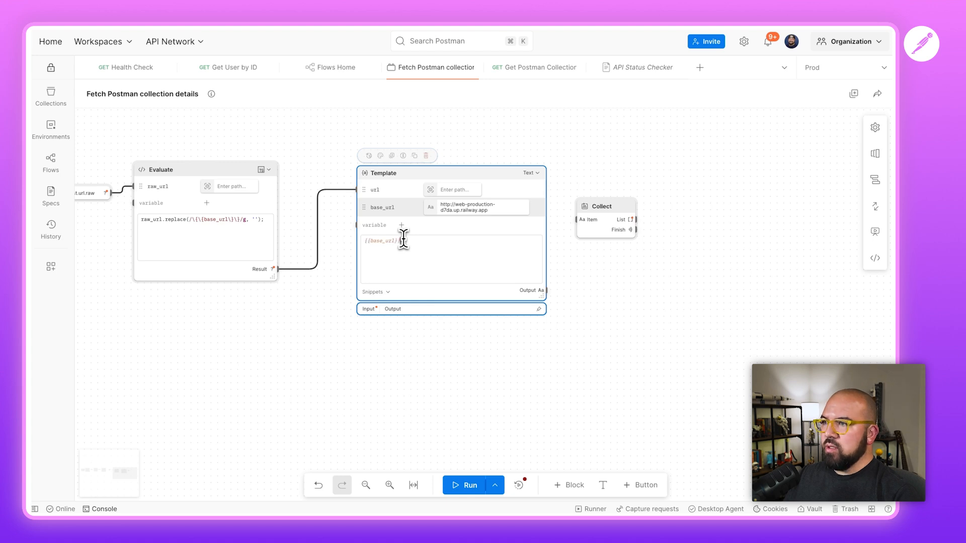
type("{{url}}")
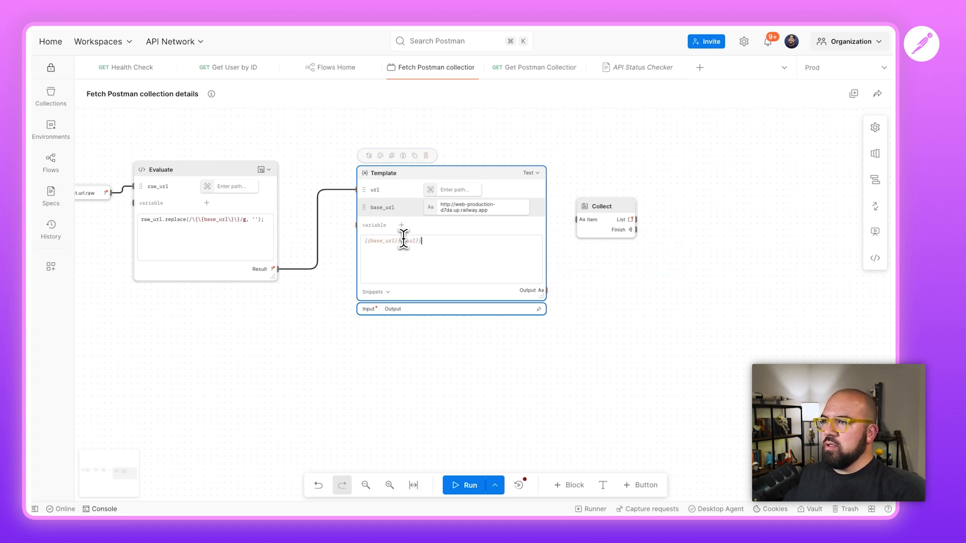
left_click_drag(540, 286, 595, 203)
left_click(468, 485)
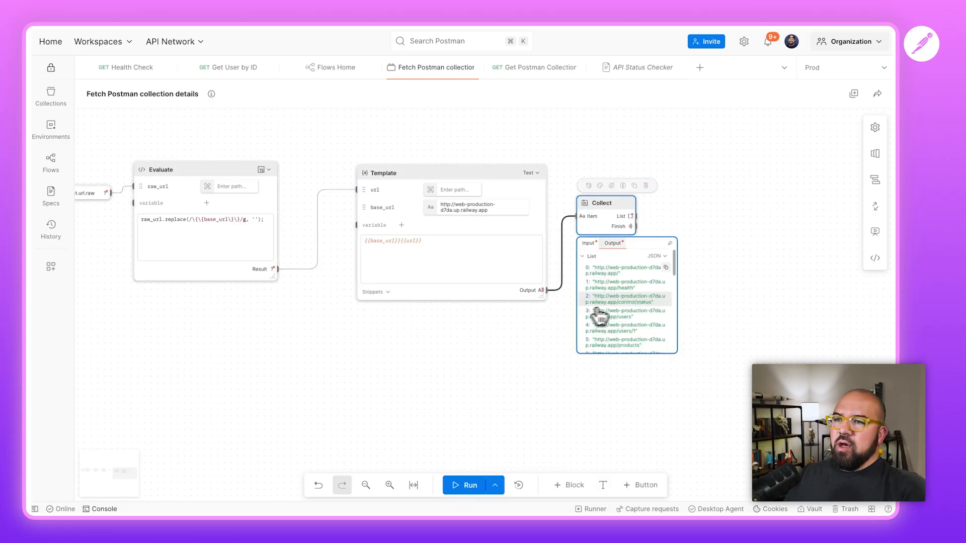
Step: Delete the Collect block and add an HTTP Request block after the Template, using the Postman API GET {{url}} request
scroll(527, 366, "right", 3)
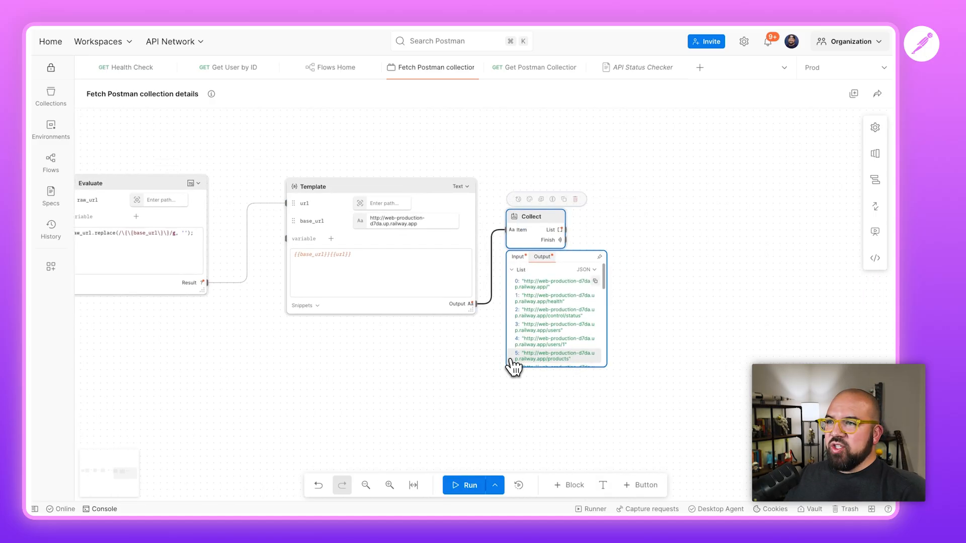
left_click_drag(556, 217, 632, 216)
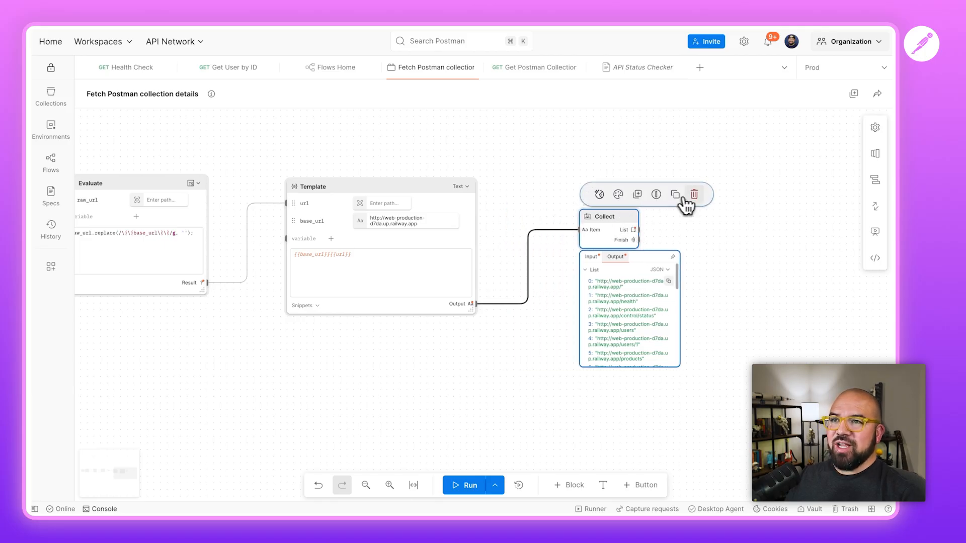
left_click(695, 198)
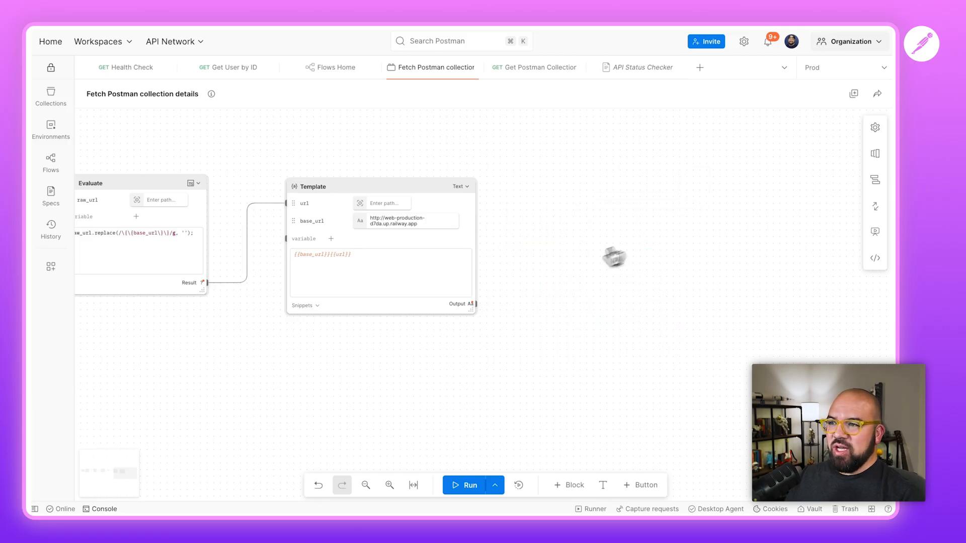
left_click_drag(504, 283, 520, 247)
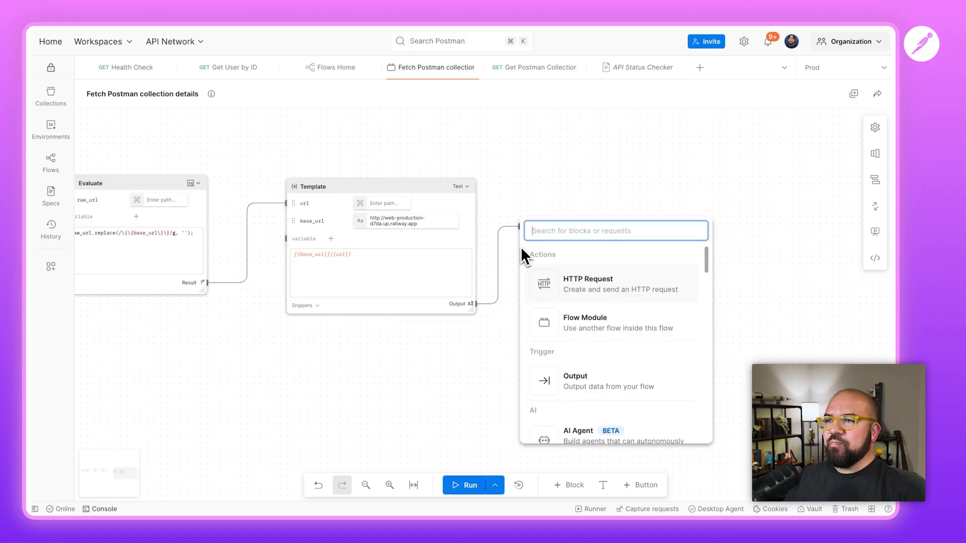
left_click(583, 276)
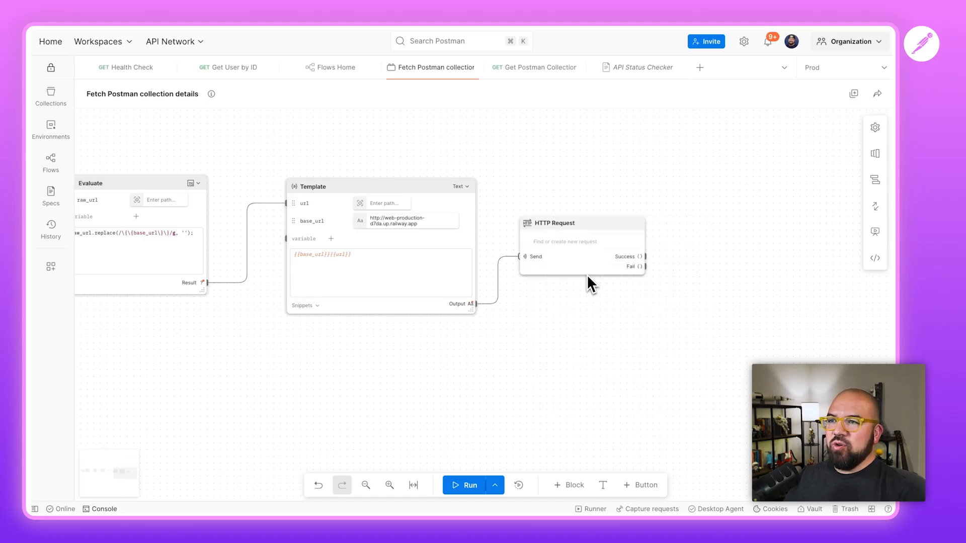
left_click(568, 243)
left_click(547, 296)
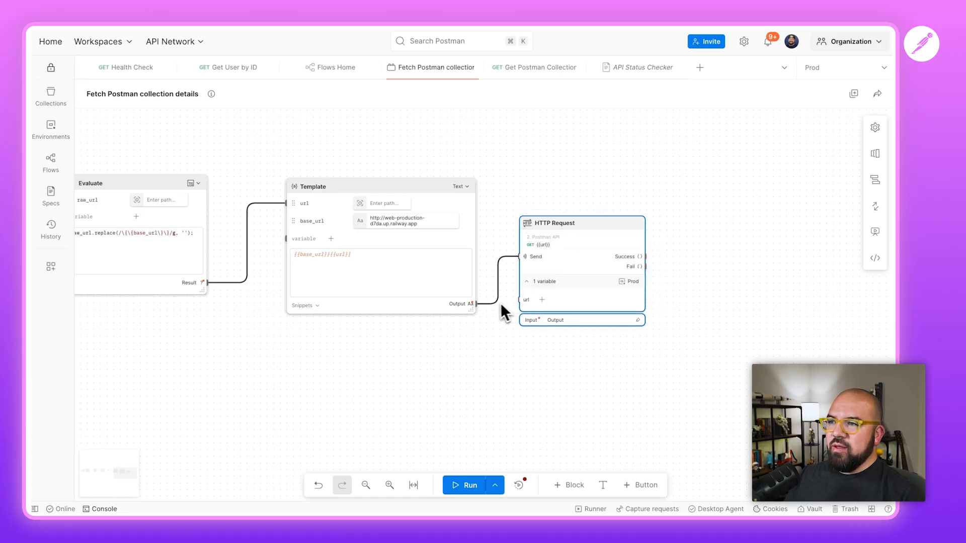
Step: Connect the Template output to the HTTP Request's url variable instead of Send and move the request block slightly closer
left_click_drag(477, 304, 521, 301)
left_click(498, 282)
left_click(593, 220)
left_click_drag(594, 220, 587, 213)
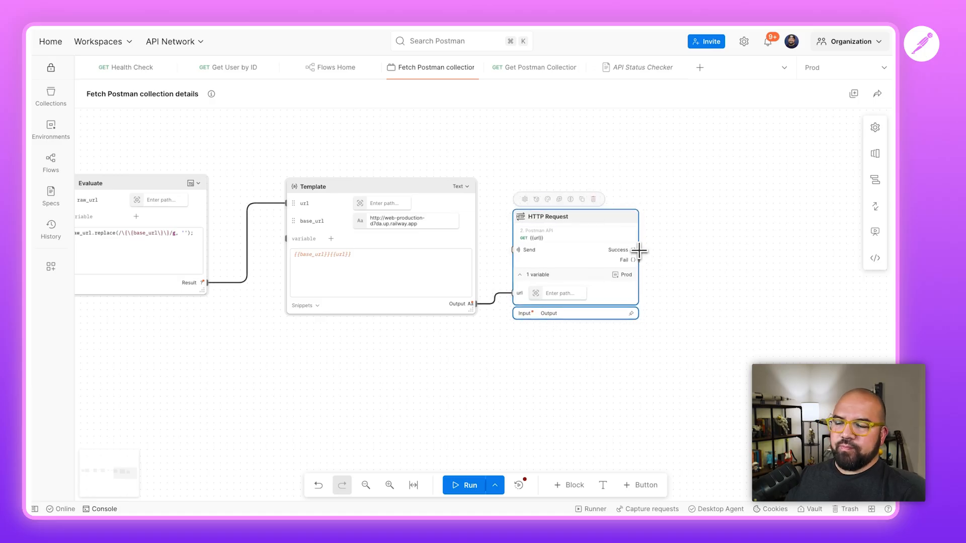
Step: Add one Collect block to the HTTP Request's Success output and another to its Fail output
left_click_drag(639, 250, 667, 204)
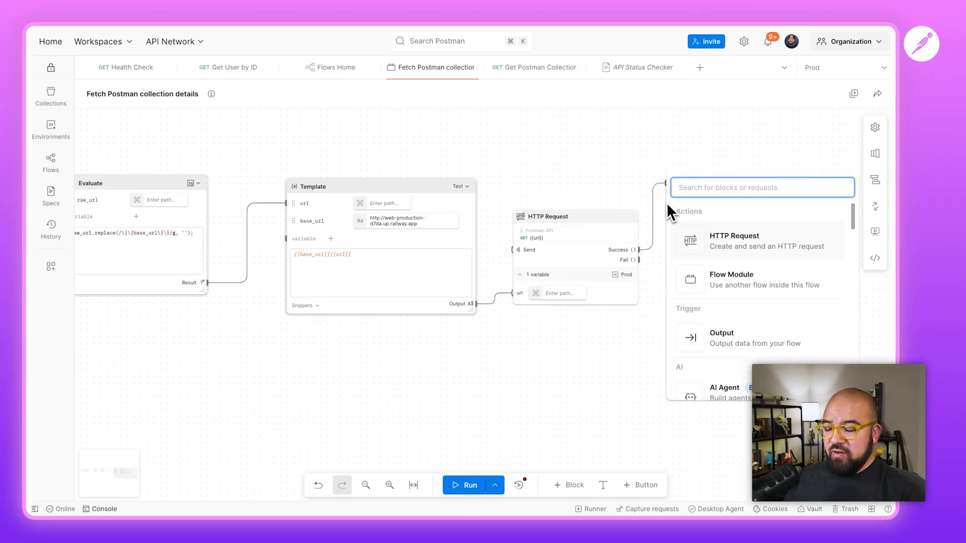
type("co")
key("Return")
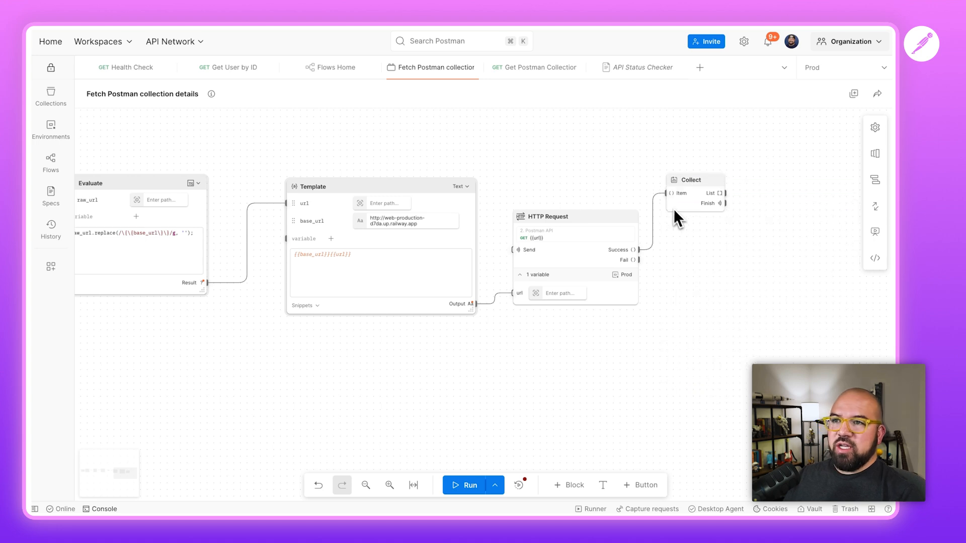
left_click_drag(654, 272, 667, 280)
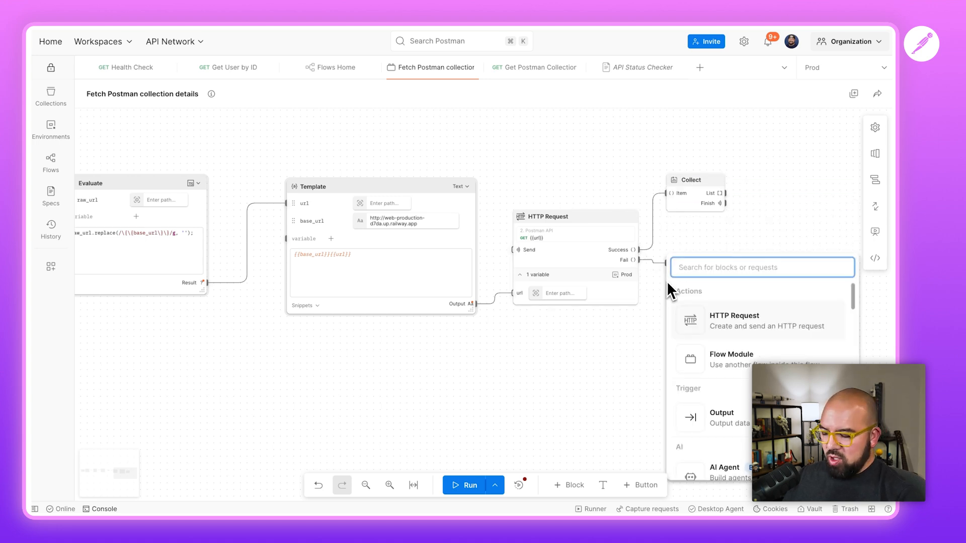
type("co")
key("Return")
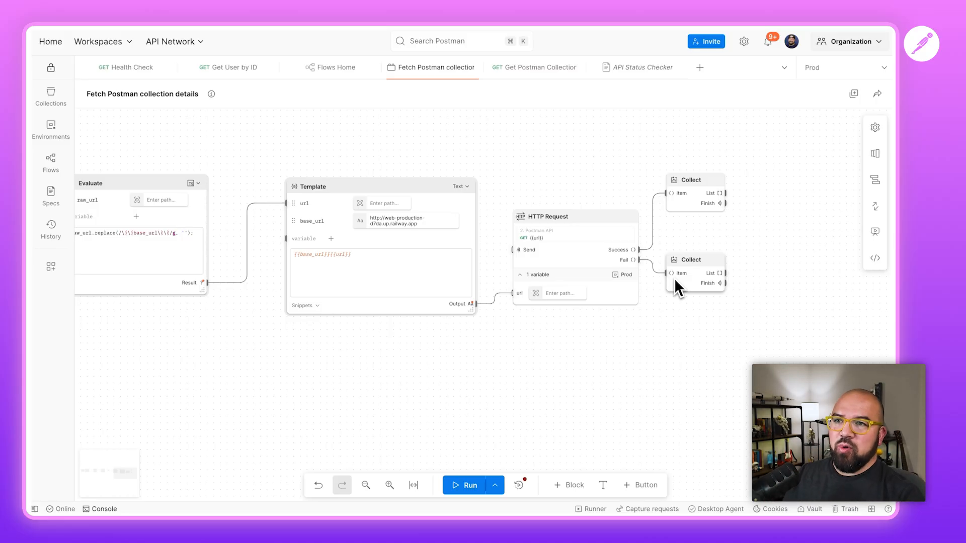
left_click(687, 261)
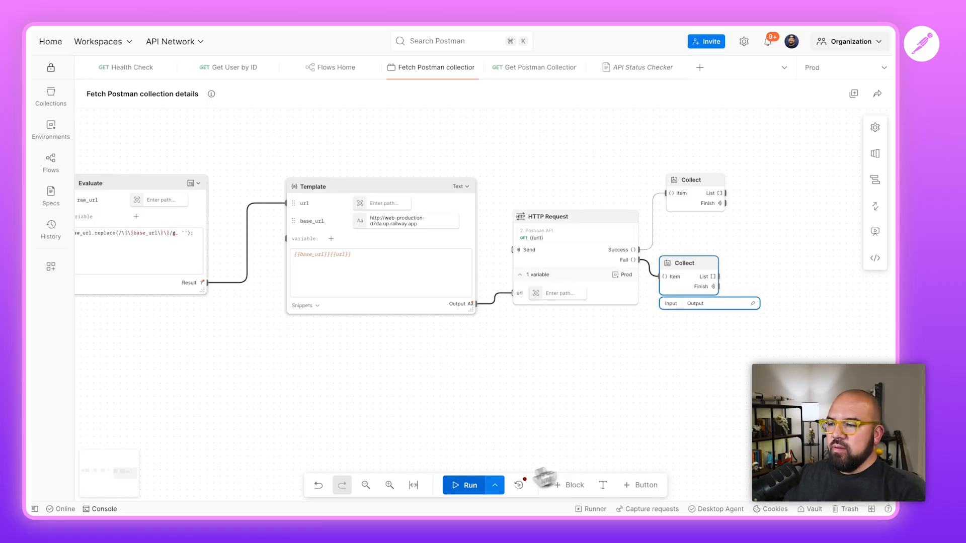
Step: Run the flow and examine the lists gathered by the Fail and Success Collect blocks
left_click(471, 486)
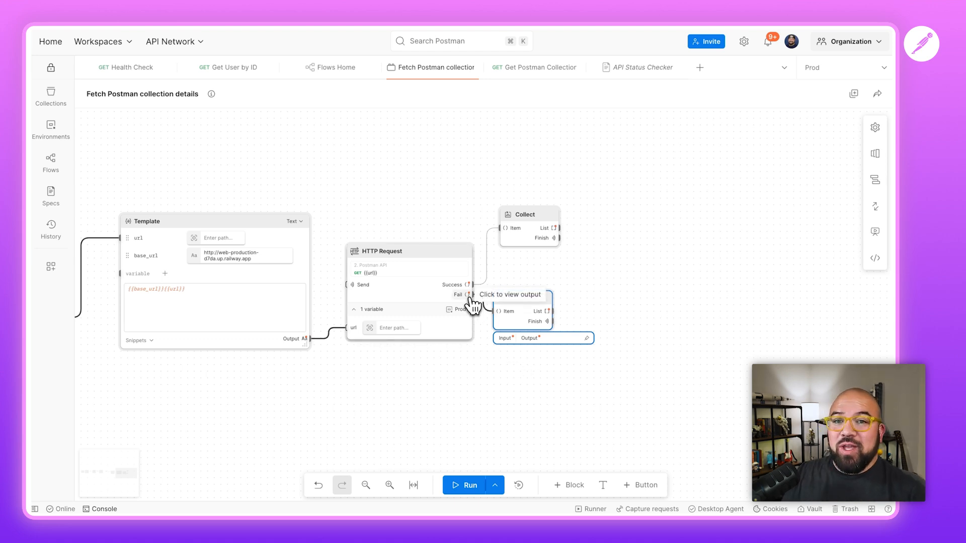
left_click(548, 312)
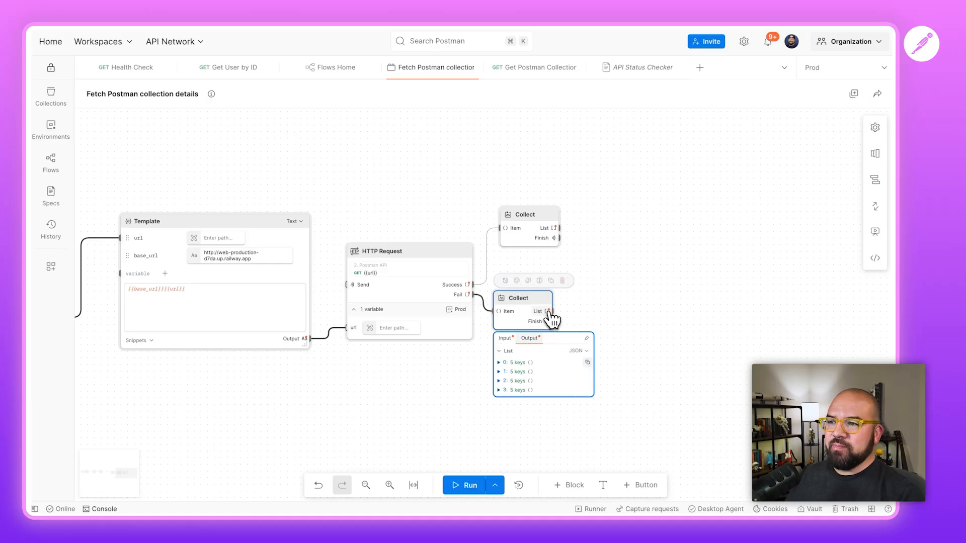
left_click(500, 362)
left_click(499, 362)
left_click(554, 229)
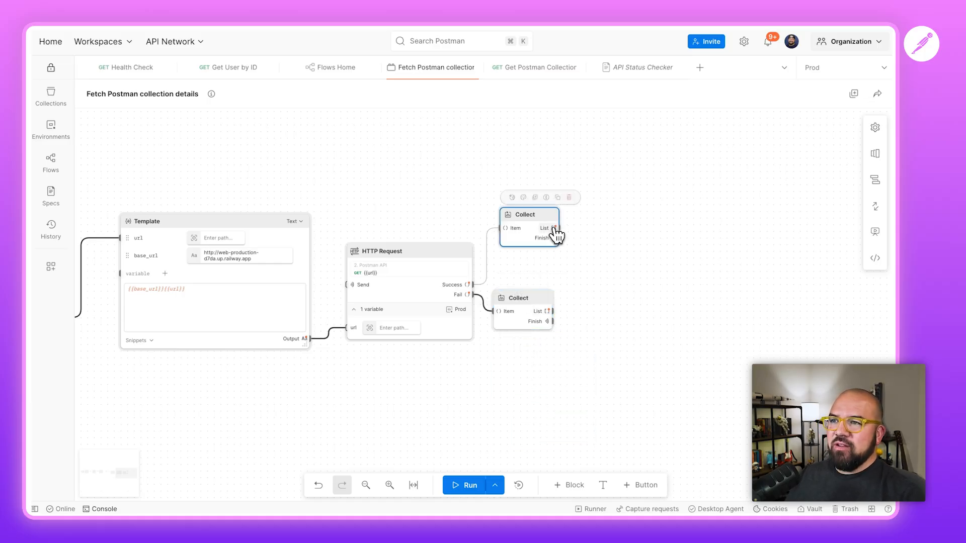
scroll(541, 312, "down", 3)
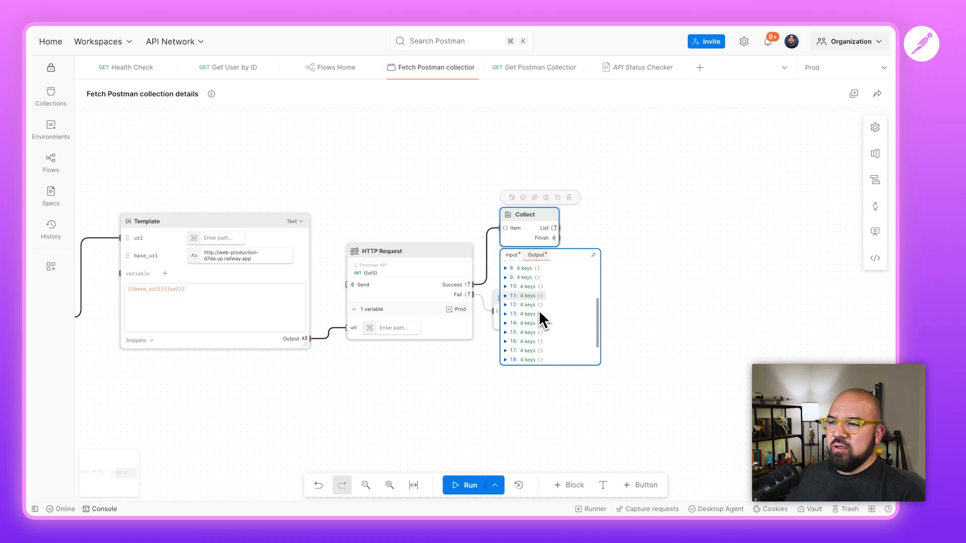
left_click(582, 232)
Step: Align the Fail Collect block under the Success one and add an Output block beside them
scroll(599, 239, "right", 3)
left_click(438, 304)
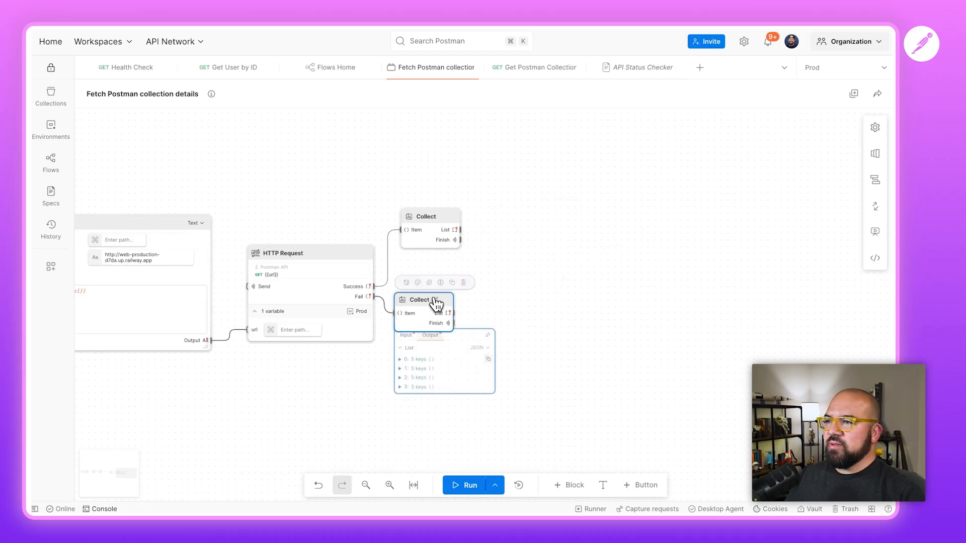
left_click(494, 277)
right_click(486, 265)
type("out")
key("Return")
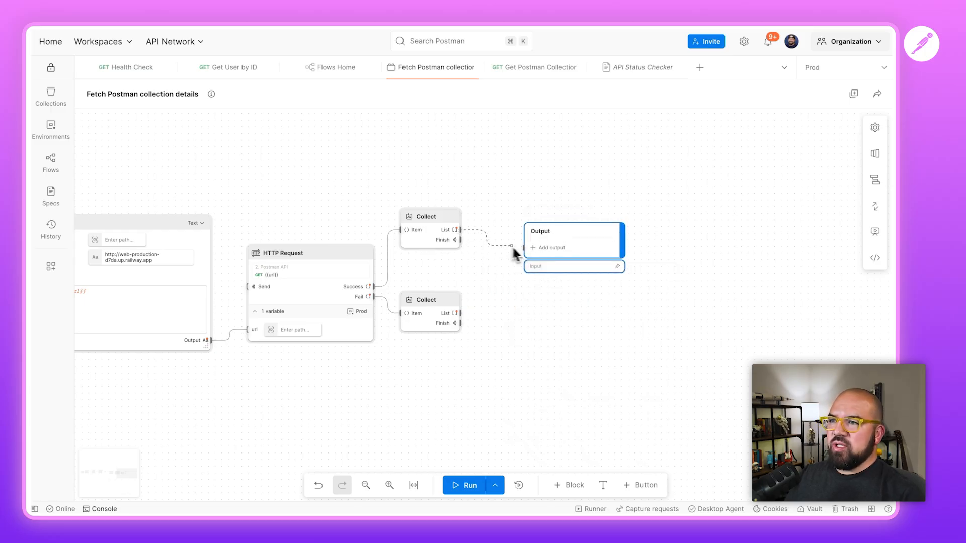
Step: Connect the two Collect lists to the Output block as successful and failed, and move the block closer to them
left_click_drag(522, 253, 524, 249)
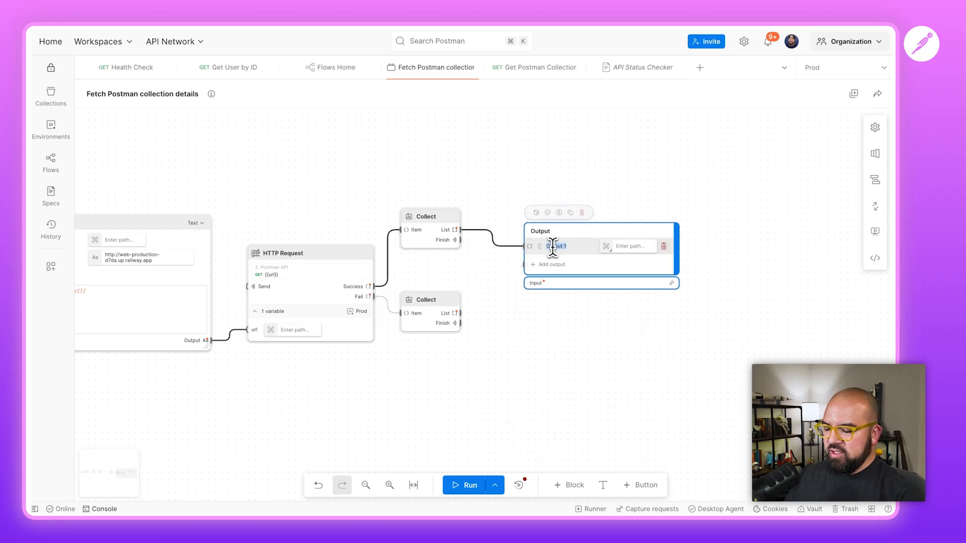
left_click(532, 281)
left_click_drag(462, 314, 526, 272)
left_click(553, 263)
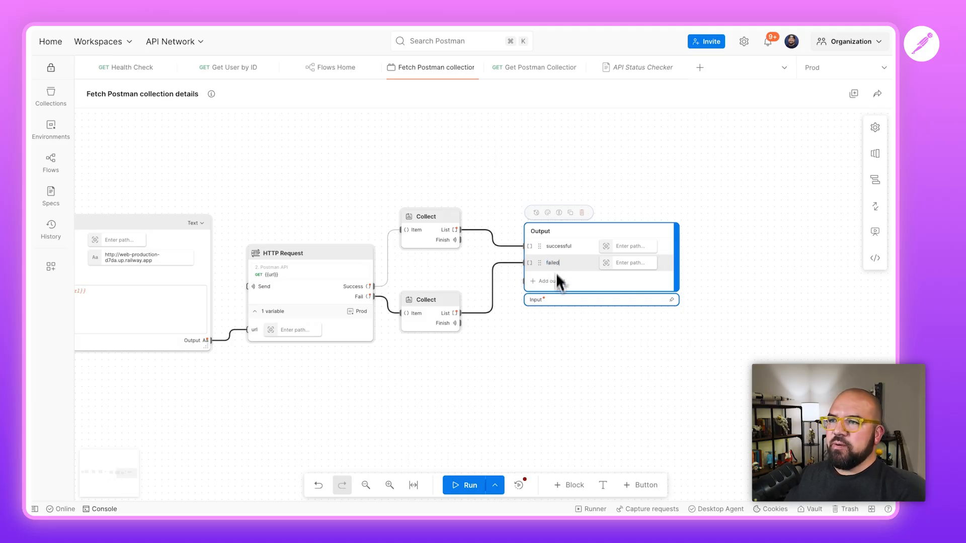
left_click_drag(588, 231, 570, 241)
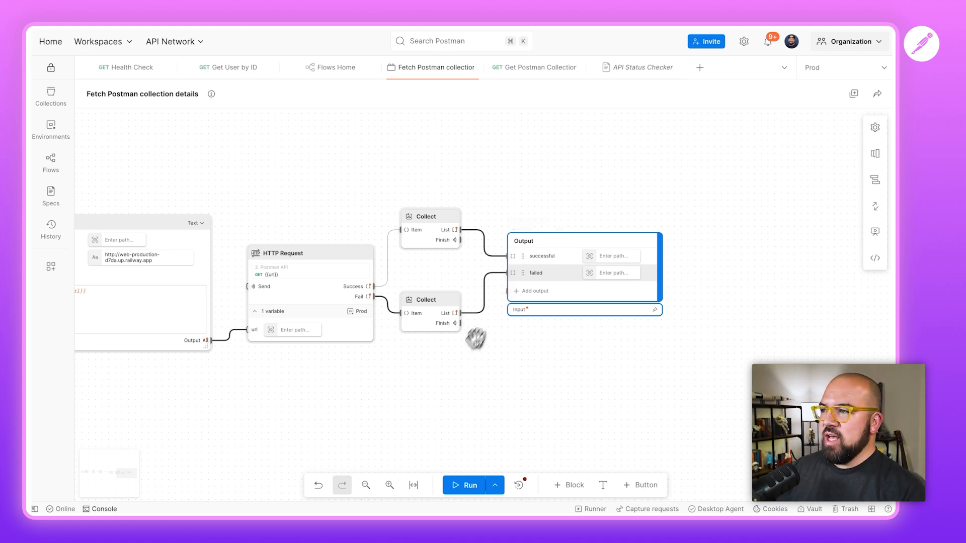
Step: Review the whole module, run it and examine the successful and failed lists in the Output block's input
scroll(449, 367, "left", 15)
scroll(449, 367, "left", 20)
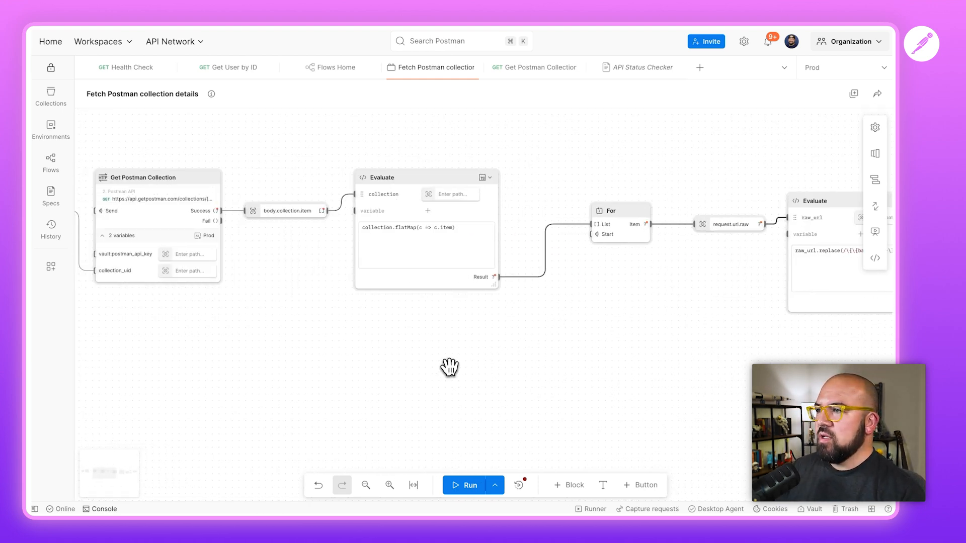
scroll(449, 367, "left", 3)
scroll(449, 366, "right", 20)
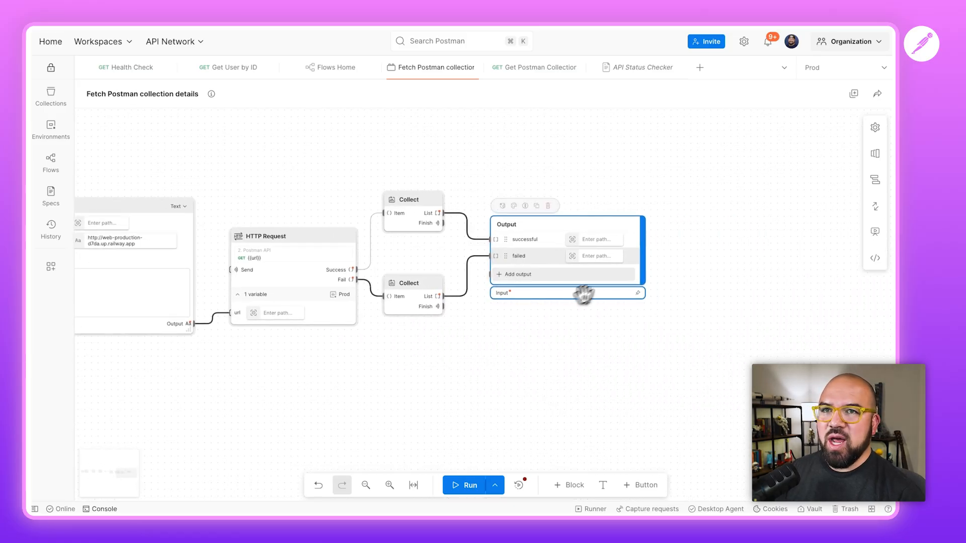
left_click(464, 486)
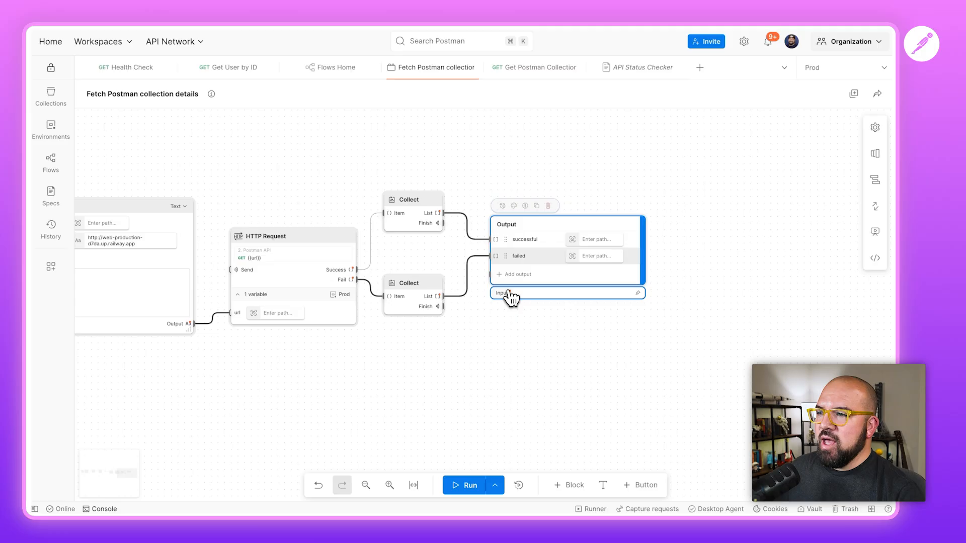
left_click(506, 295)
scroll(539, 345, "down", 5)
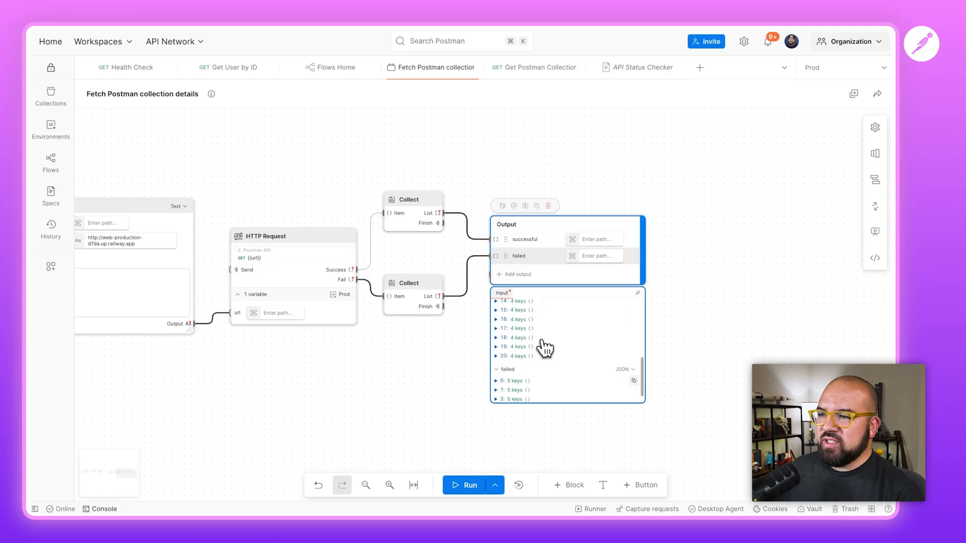
Step: Create a snapshot of the Fetch Postman collection details module
left_click(875, 154)
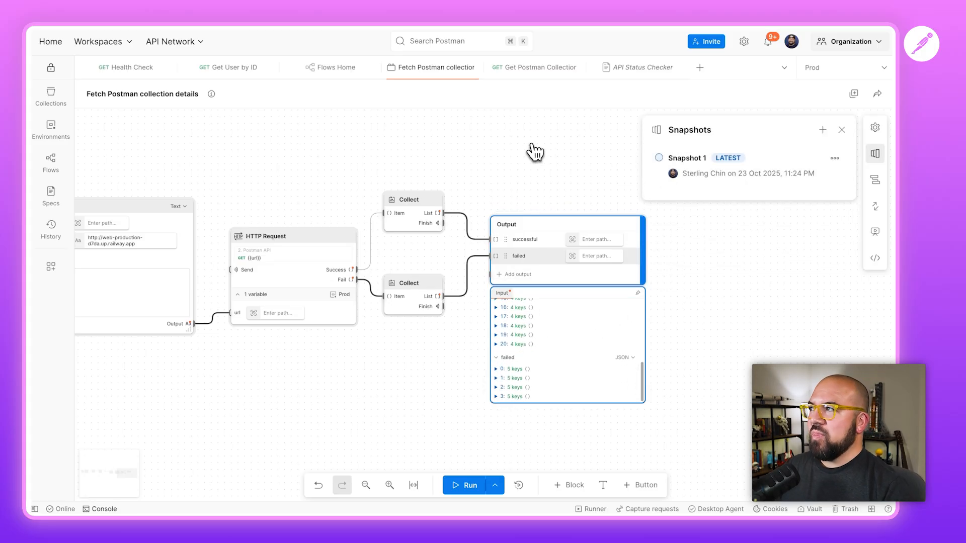
Step: Create a new action in the workspace's flows
left_click(51, 161)
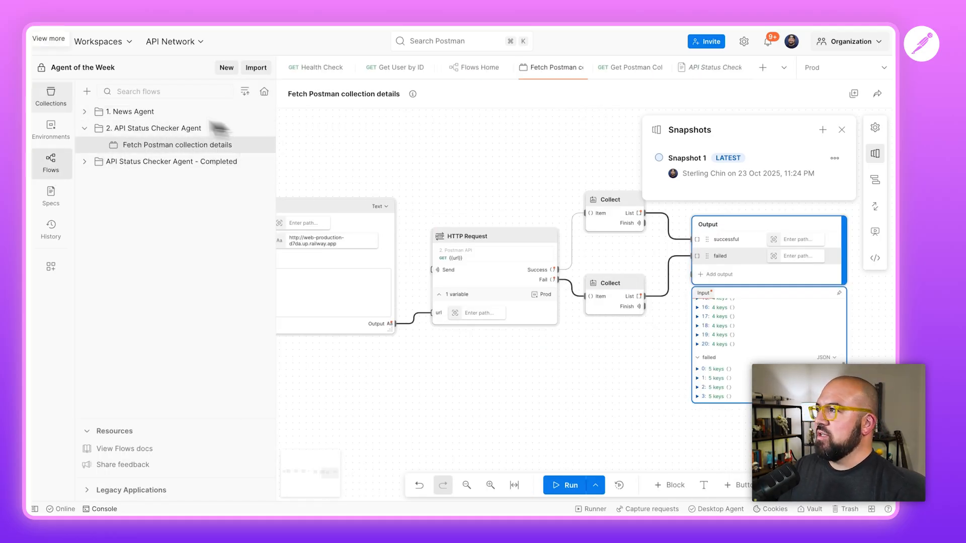
left_click(87, 91)
left_click(125, 114)
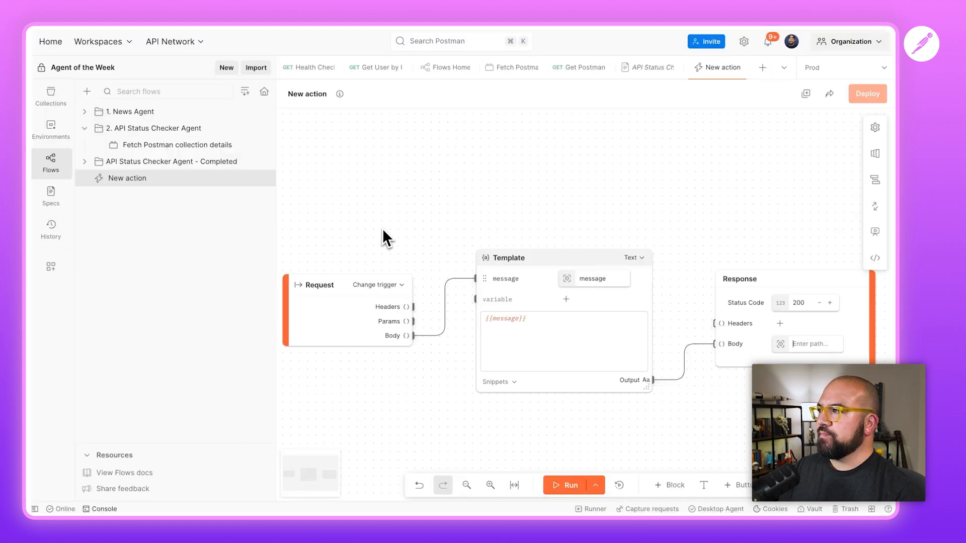
Step: Move the new action into the 2. API Status Checker Agent folder and delete the action's Template block
left_click_drag(132, 184, 173, 132)
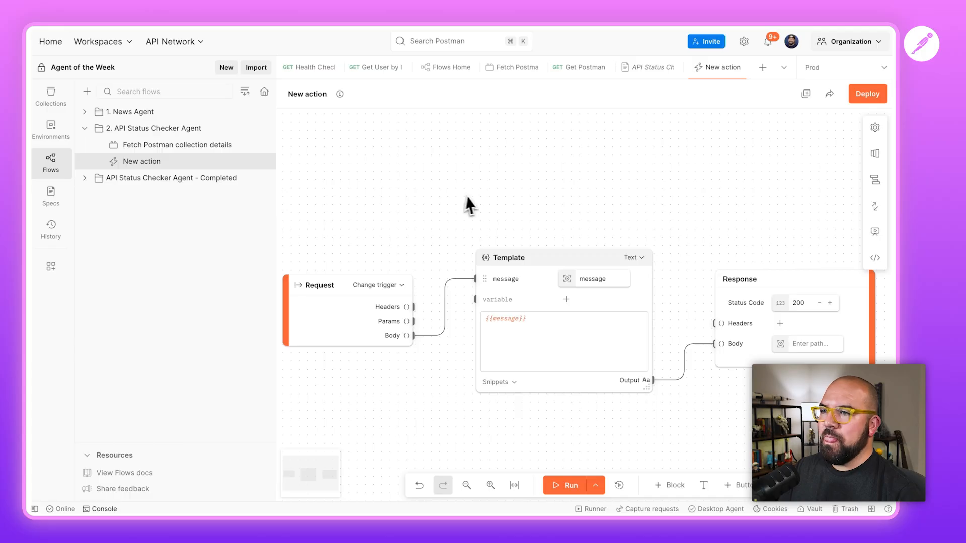
left_click(573, 256)
key("BackSpace")
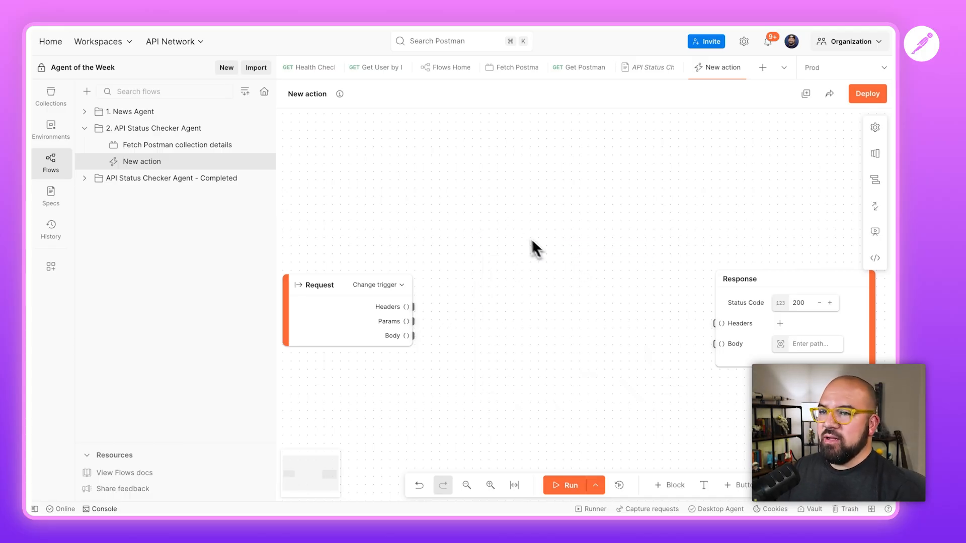
Step: Add an AI Agent block and place it between the Request and Response blocks
right_click(516, 228)
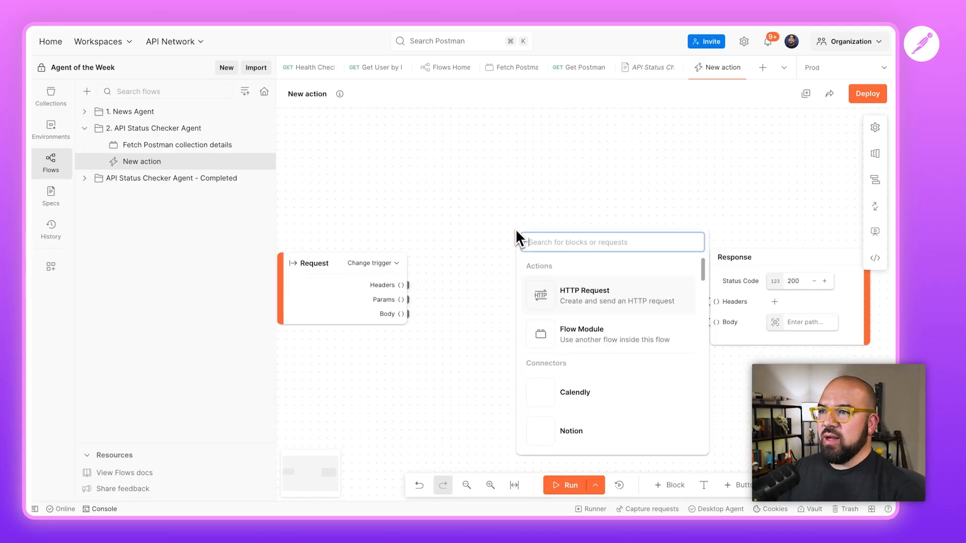
scroll(574, 348, "down", 2)
scroll(574, 348, "up", 2)
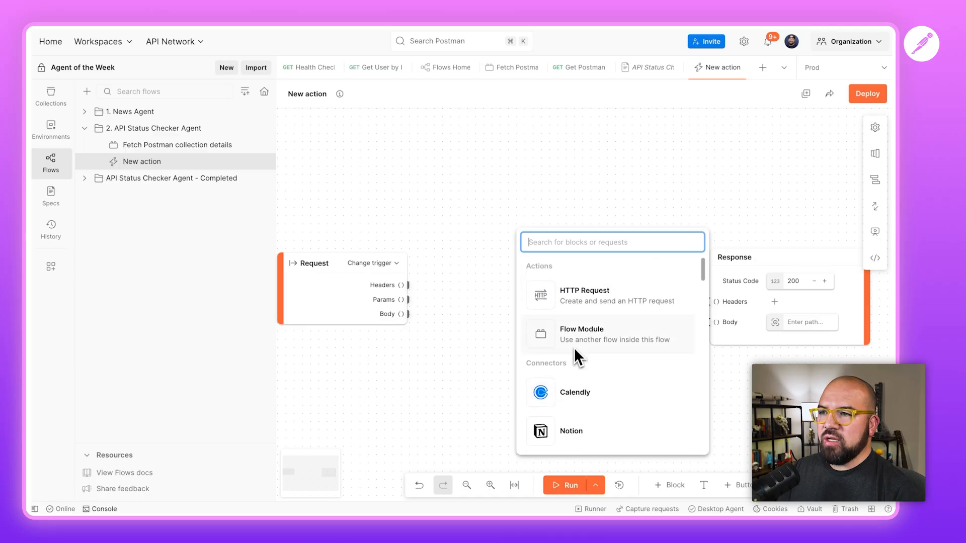
scroll(575, 348, "down", 5)
type("age")
left_click(587, 301)
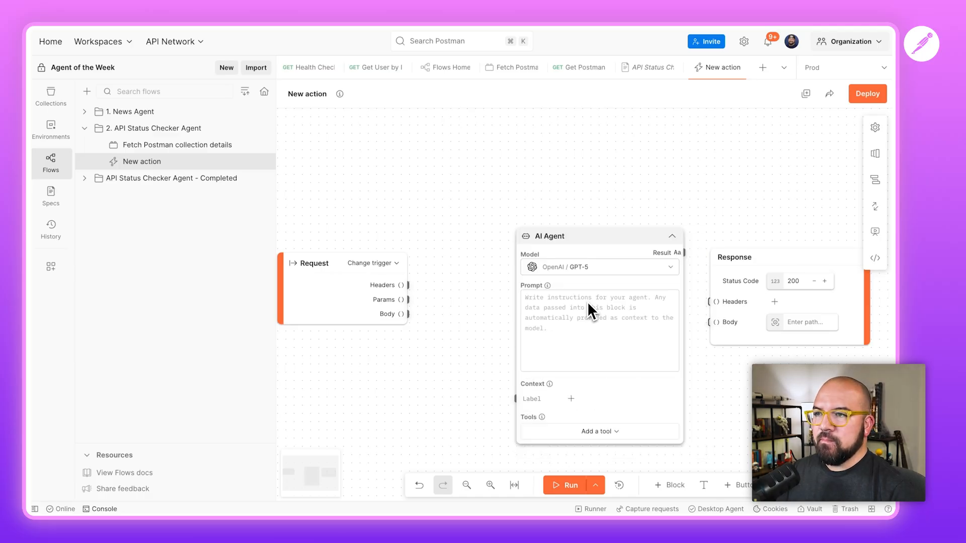
left_click_drag(584, 237, 551, 191)
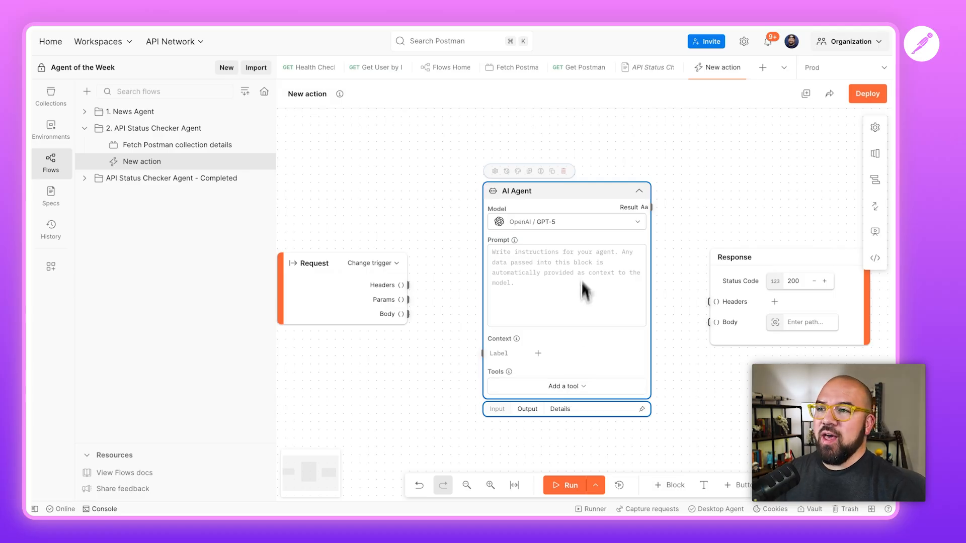
Step: Set the AI Agent's model to OpenAI / GPT-5 mini
left_click(583, 222)
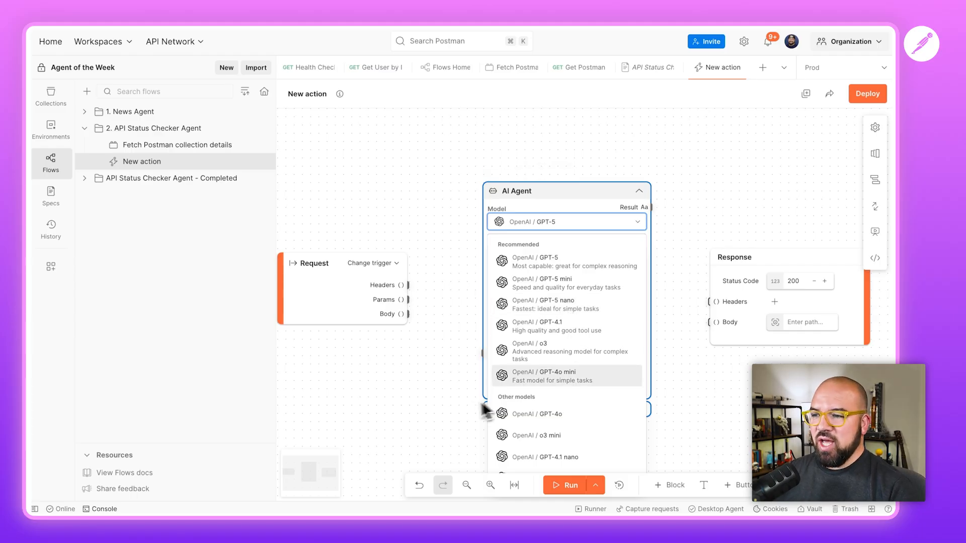
scroll(454, 403, "down", 3)
scroll(454, 404, "up", 1)
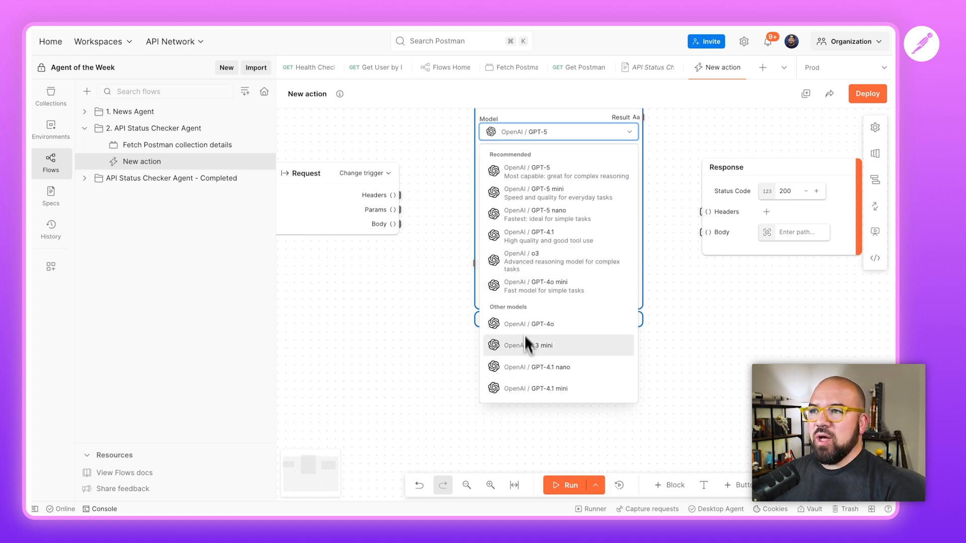
left_click(527, 174)
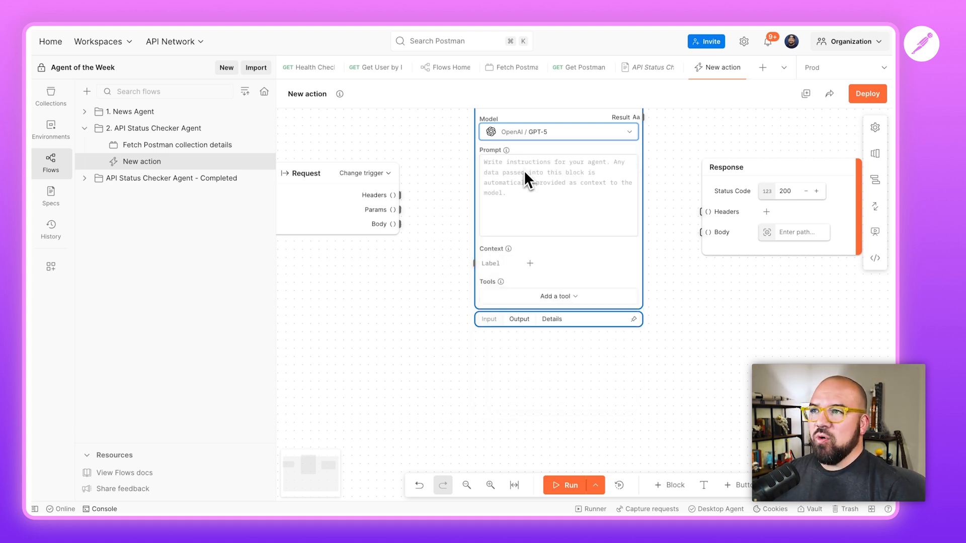
left_click(550, 135)
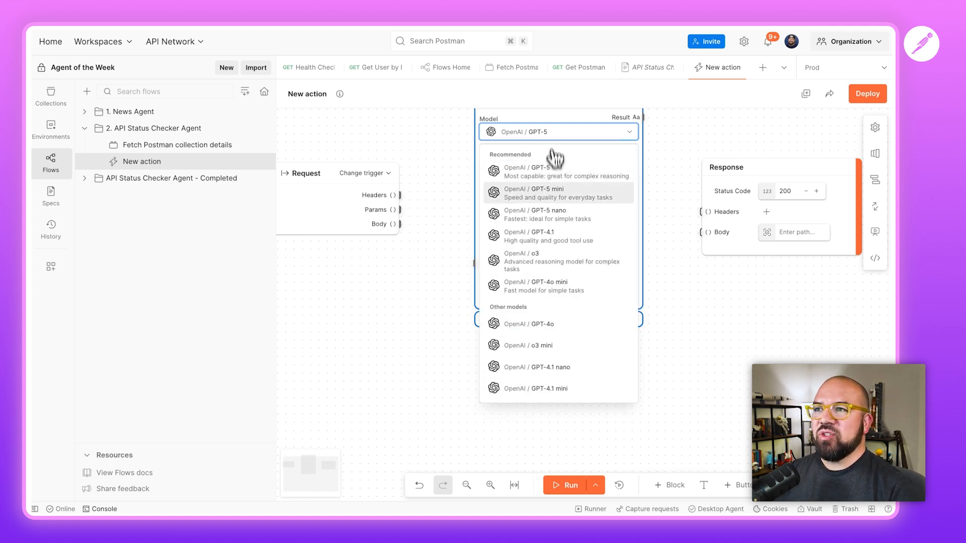
left_click(550, 193)
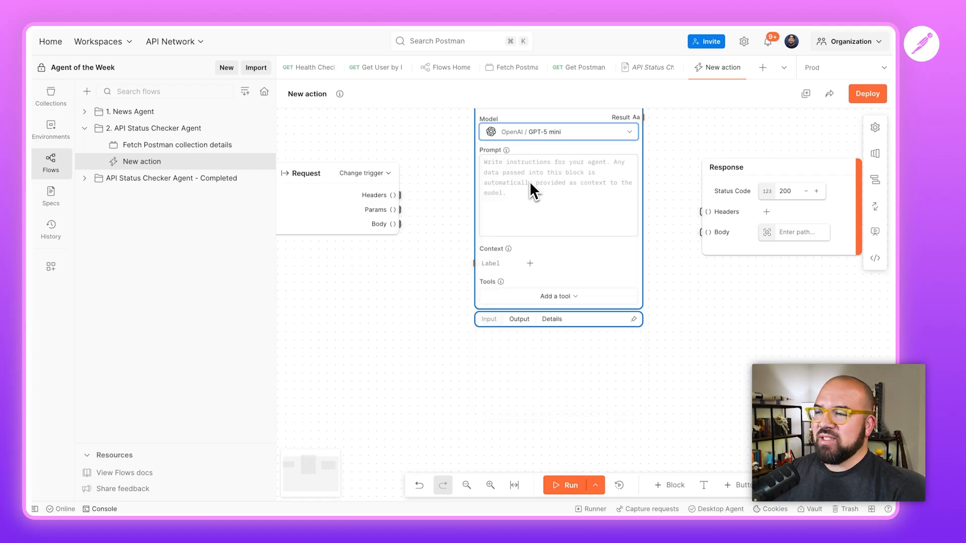
Step: Prompt the agent as an SRE checking production APIs to report on successful and failed APIs with proposed solutions, and add the API-Status-Checker tool
left_click(513, 179)
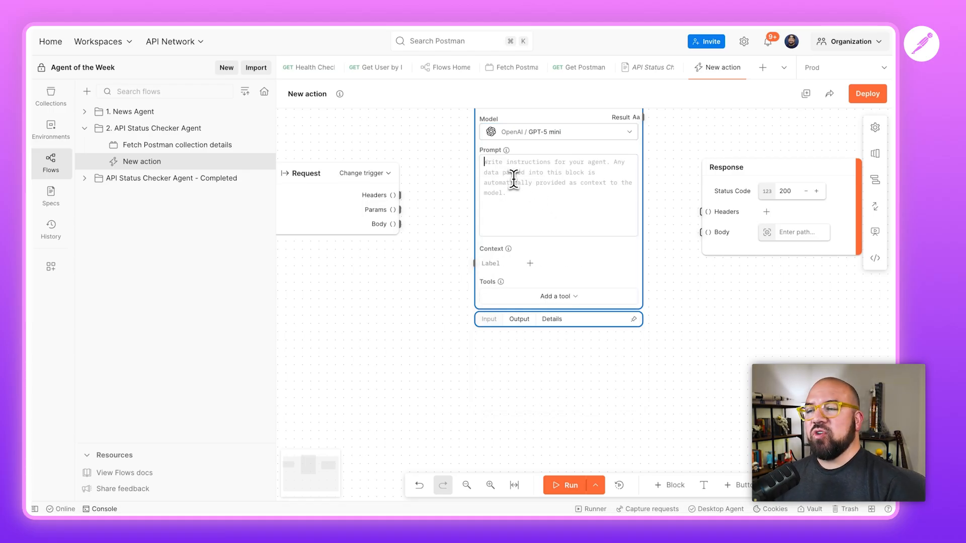
type("You are an SRE that is checking the status of APIs in production. Given a list of successful and failed apis, can you put together a report, and include any proposed solutions?")
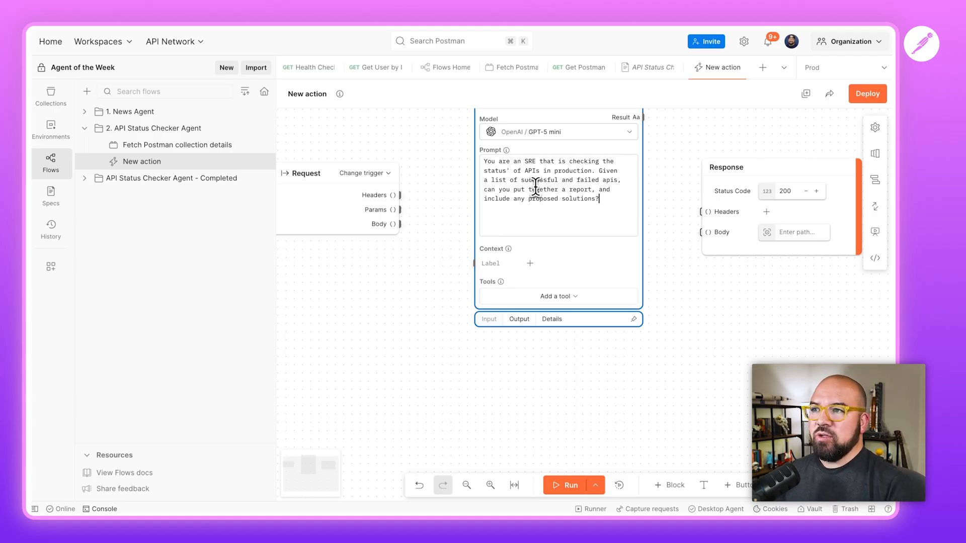
left_click(561, 296)
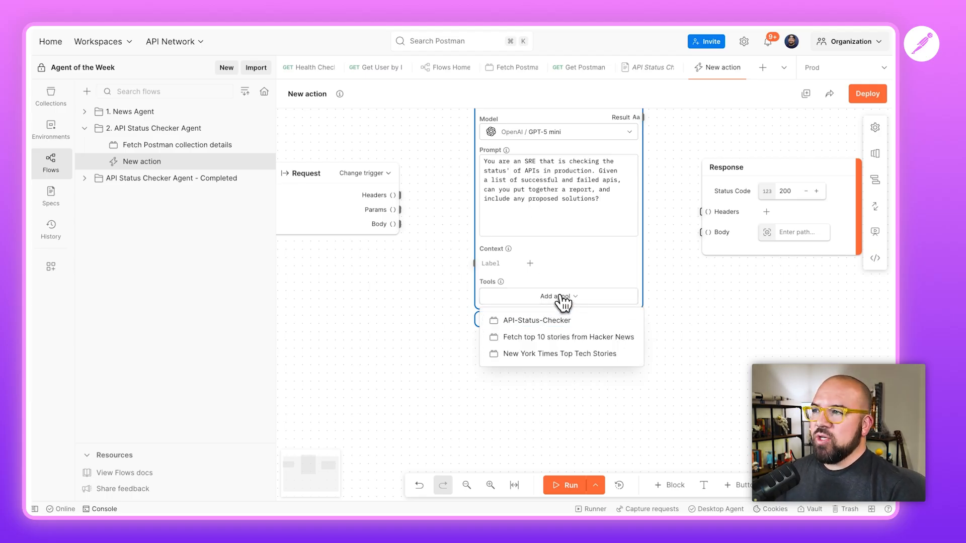
left_click(538, 320)
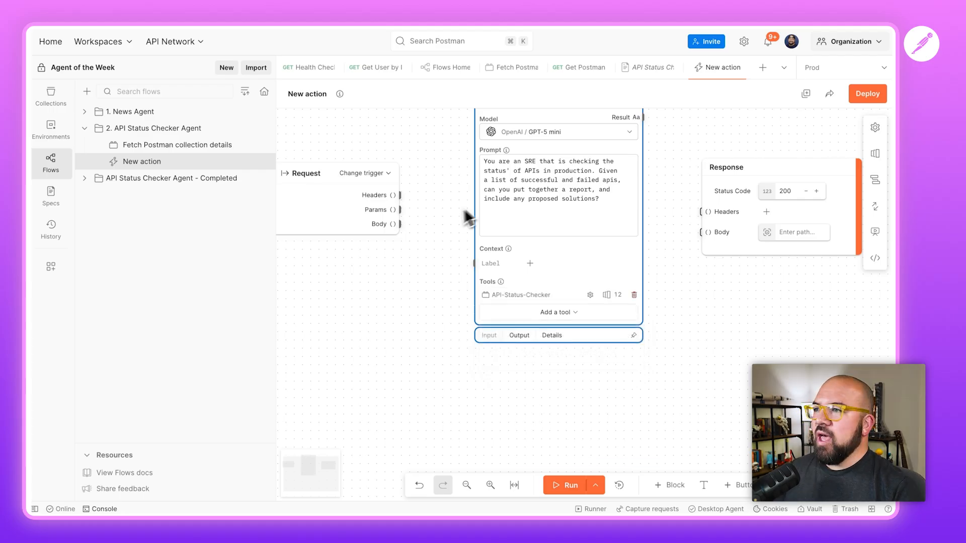
Step: Connect the Request body to the agent's context and the agent's result to the Response body, and run the action
left_click_drag(404, 224, 455, 287)
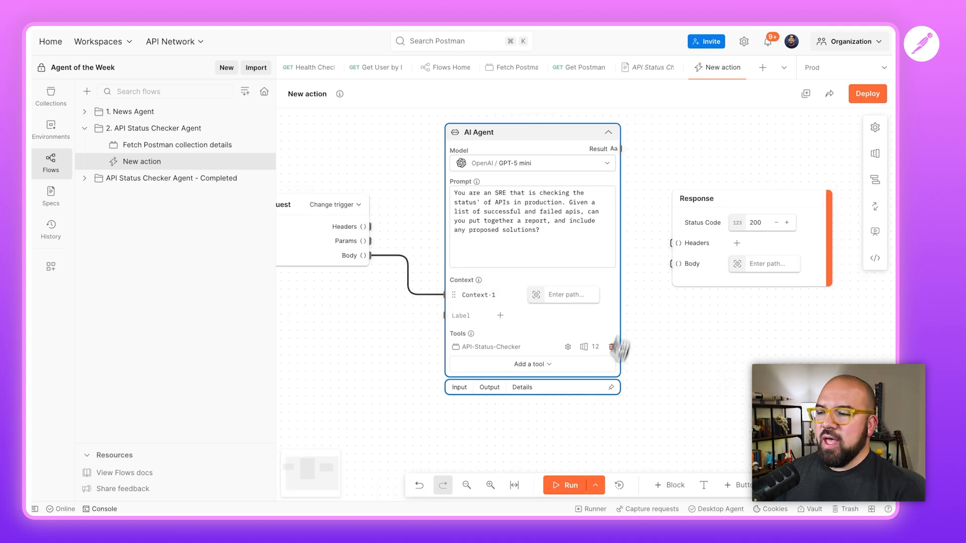
left_click_drag(622, 149, 671, 265)
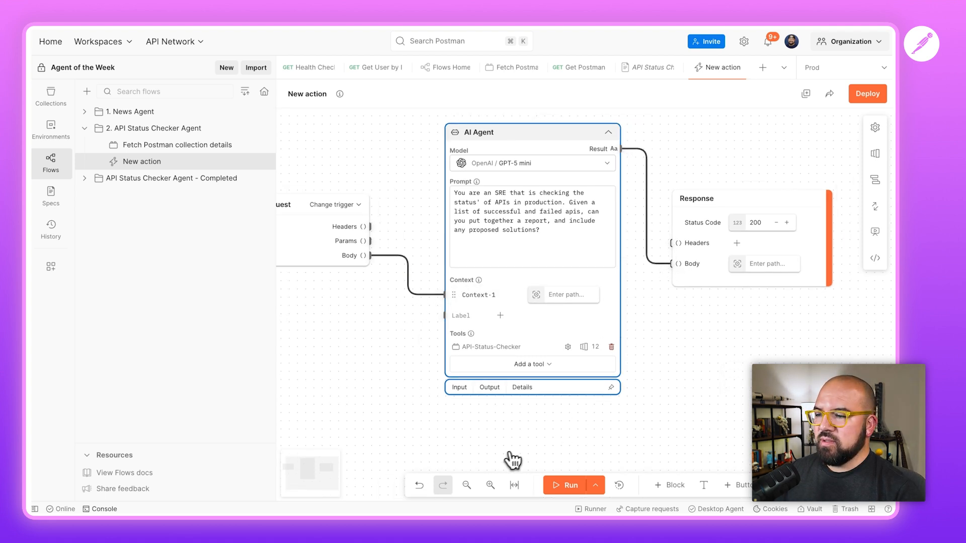
left_click(564, 486)
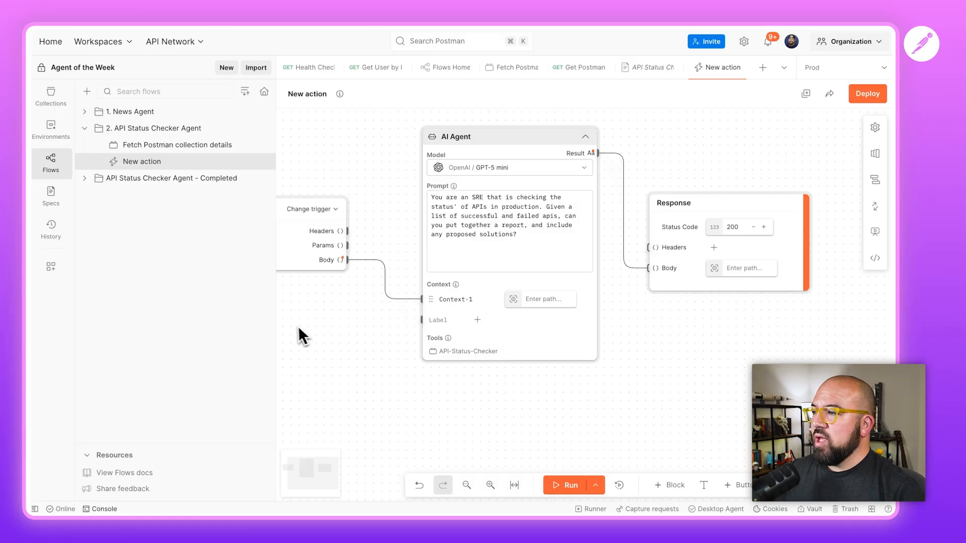
Step: Examine the AI Agent's input, output and run details, including the values passed to the status checker tool
left_click_drag(276, 319, 95, 317)
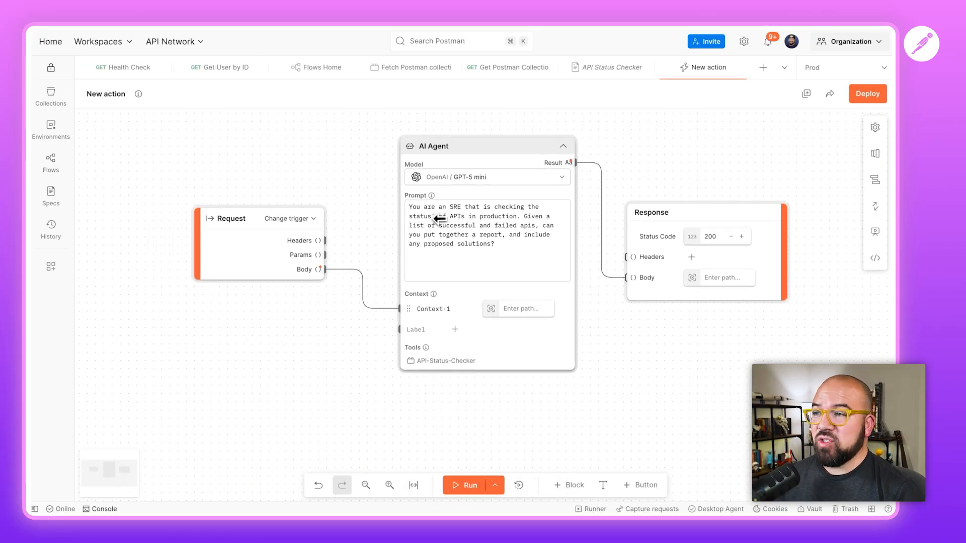
left_click(557, 170)
scroll(363, 372, "down", 3)
scroll(362, 373, "down", 1)
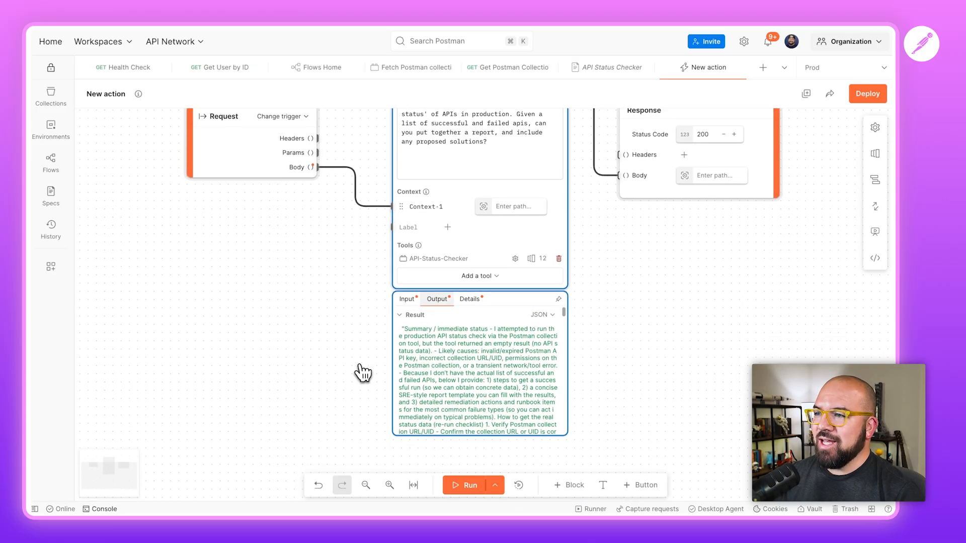
left_click(417, 301)
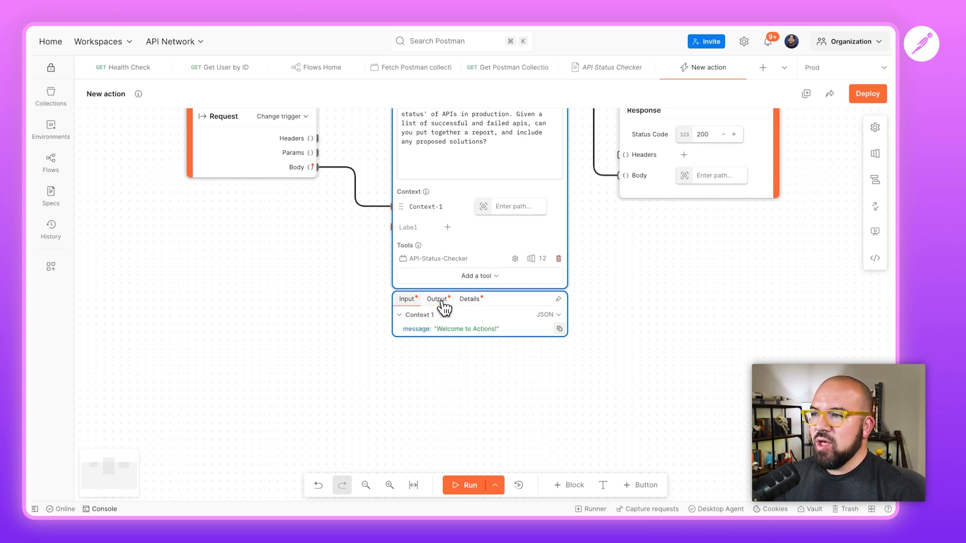
left_click(437, 300)
scroll(449, 341, "down", 2)
scroll(448, 342, "up", 3)
left_click(483, 280)
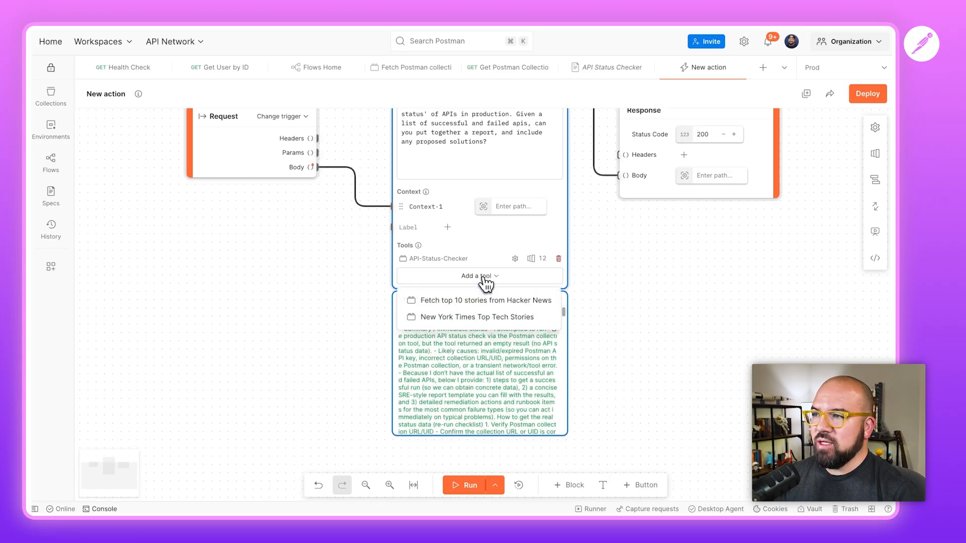
left_click(472, 301)
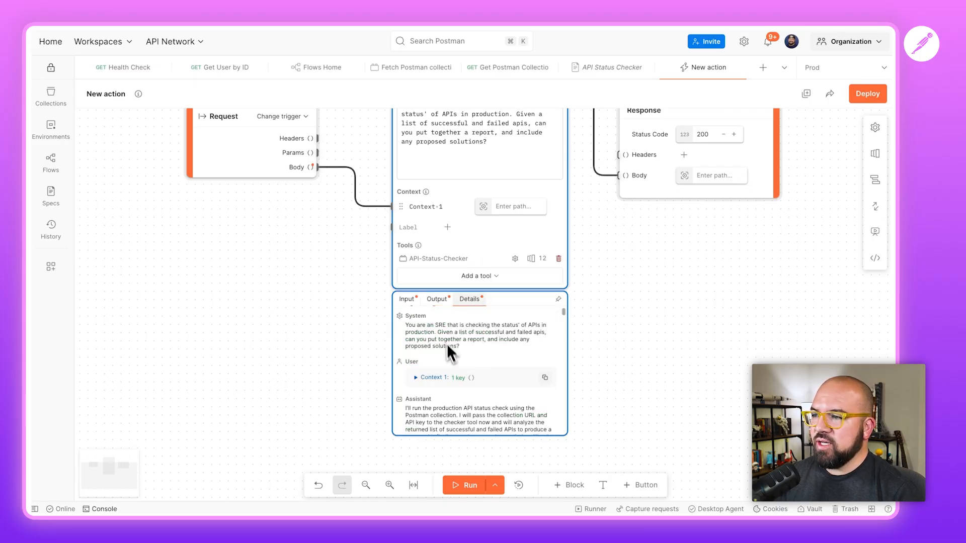
scroll(422, 381, "down", 5)
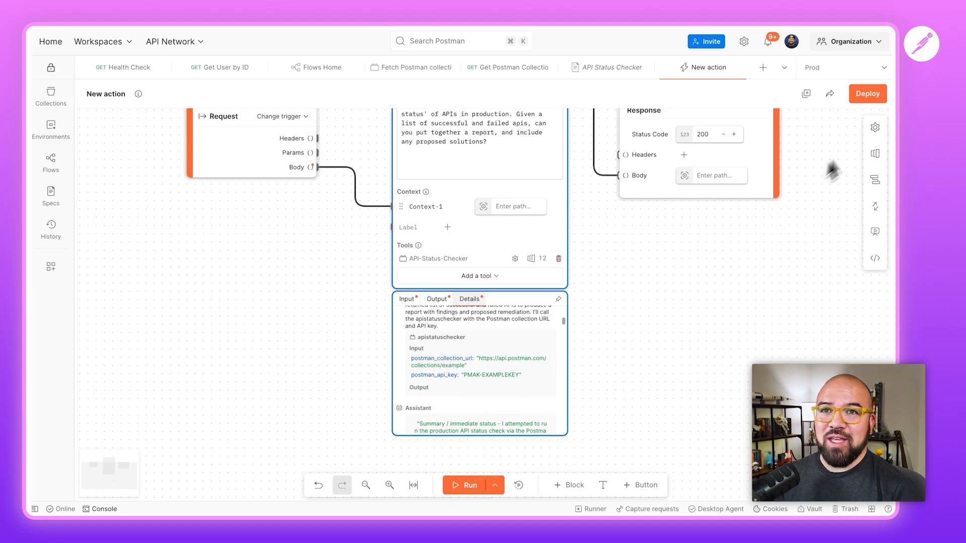
Step: Add a configuration named postman_api_key to the action, paste the API key as its value and save it
left_click(875, 127)
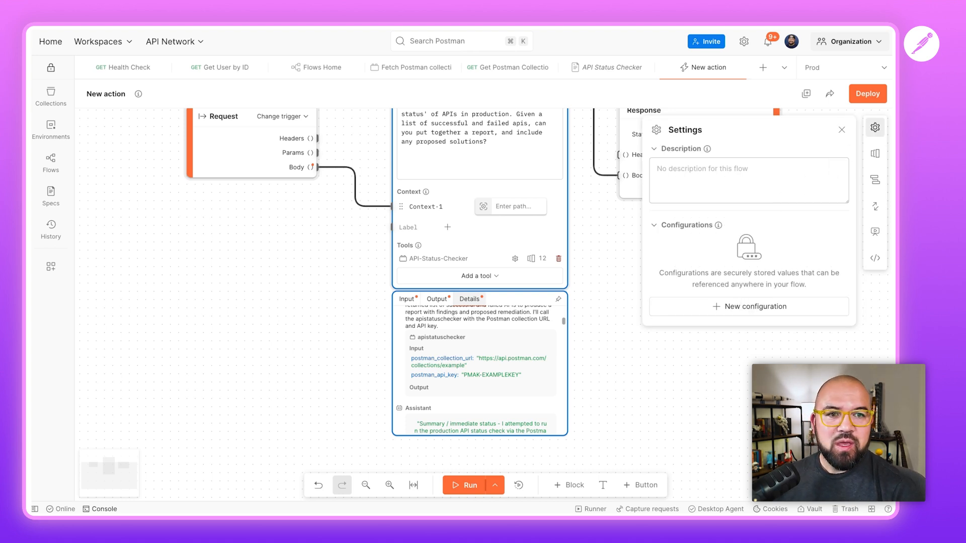
left_click(736, 312)
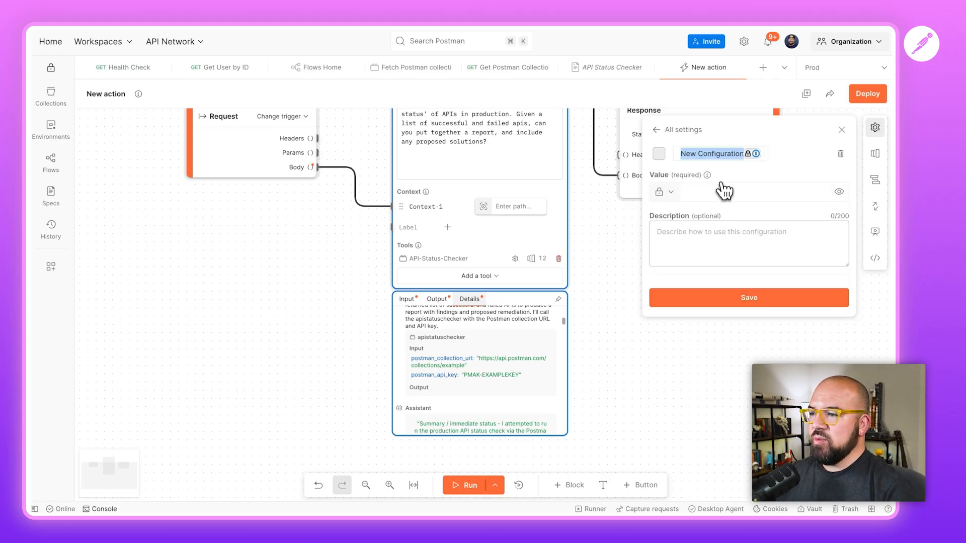
type("postman_api_key")
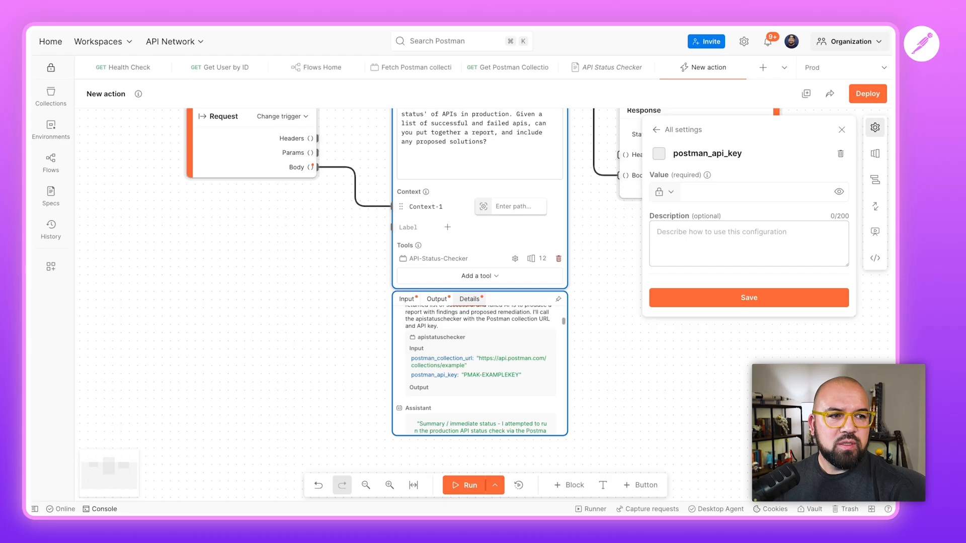
key("super+v")
left_click(738, 297)
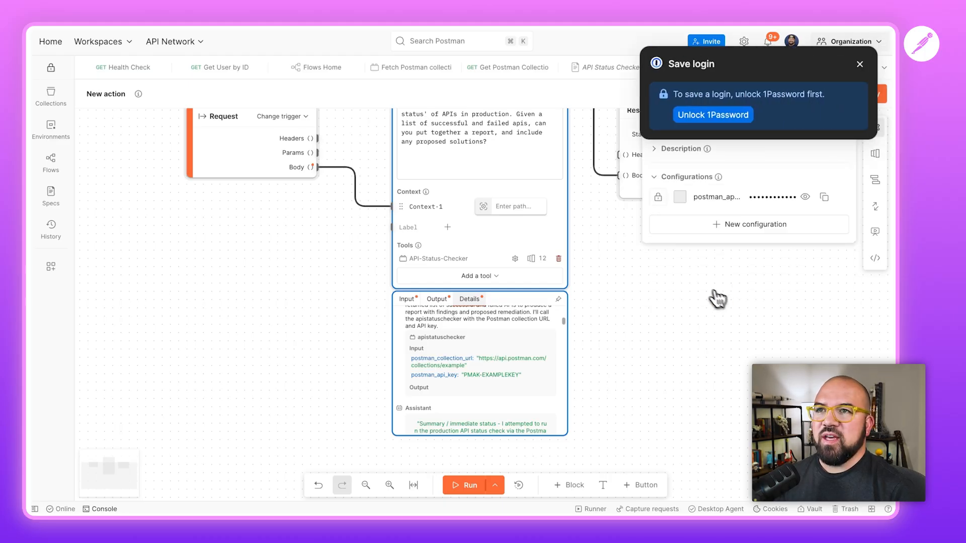
left_click(859, 64)
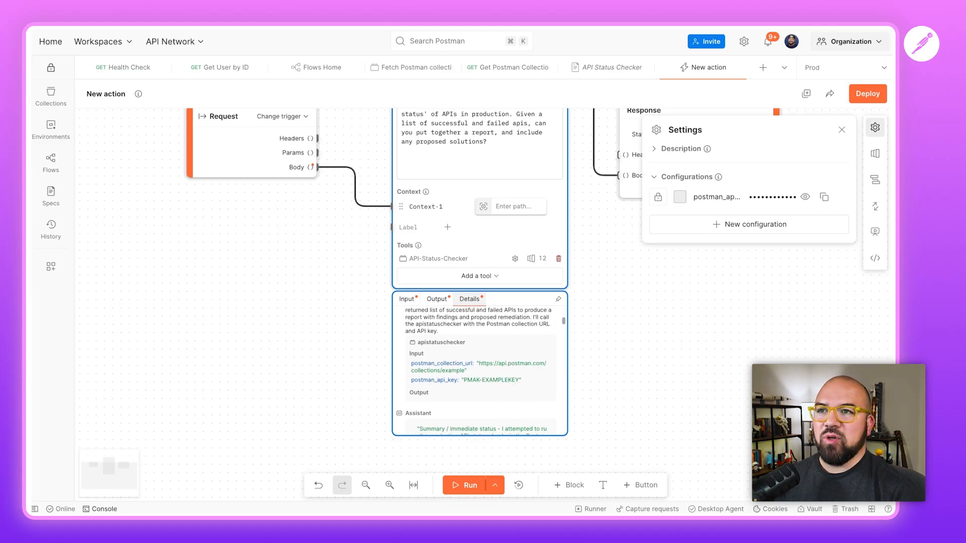
Step: Add a second configuration named postman_collection_url, paste the collection URL as its value and save it
left_click(726, 225)
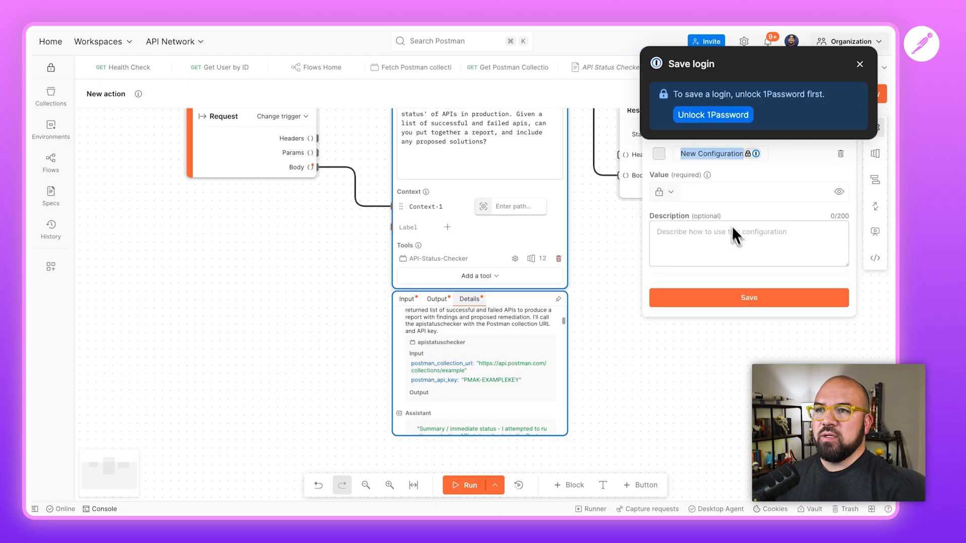
left_click(701, 193)
left_click(869, 64)
left_click(723, 190)
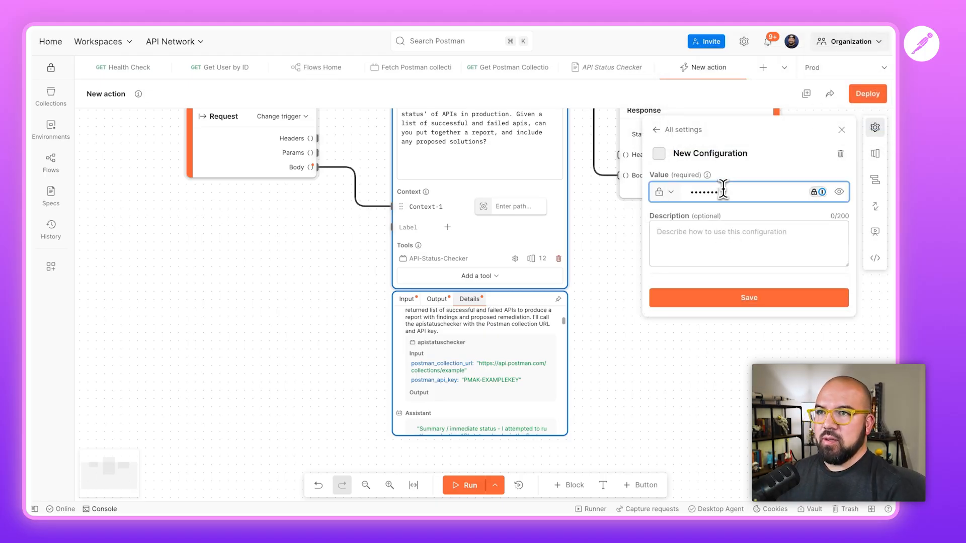
left_click(710, 157)
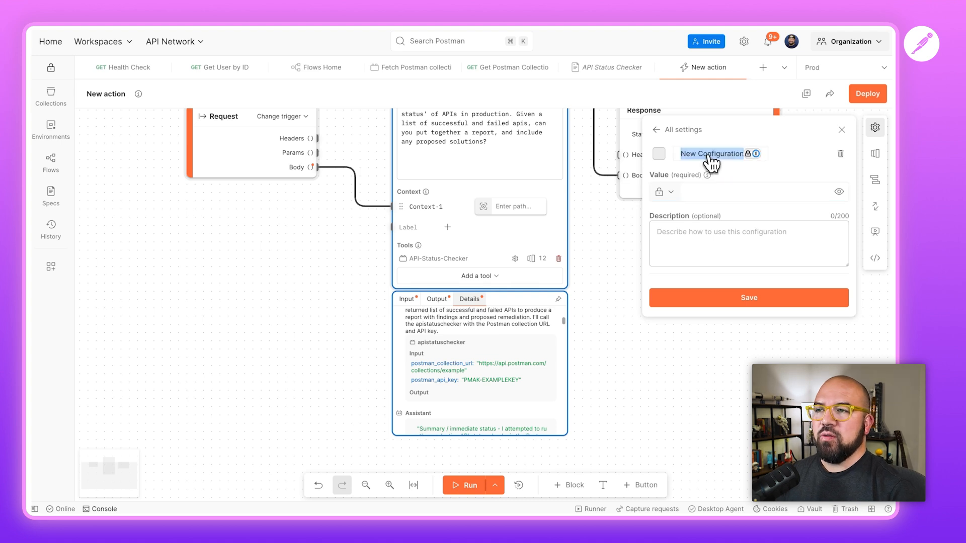
type("postman")
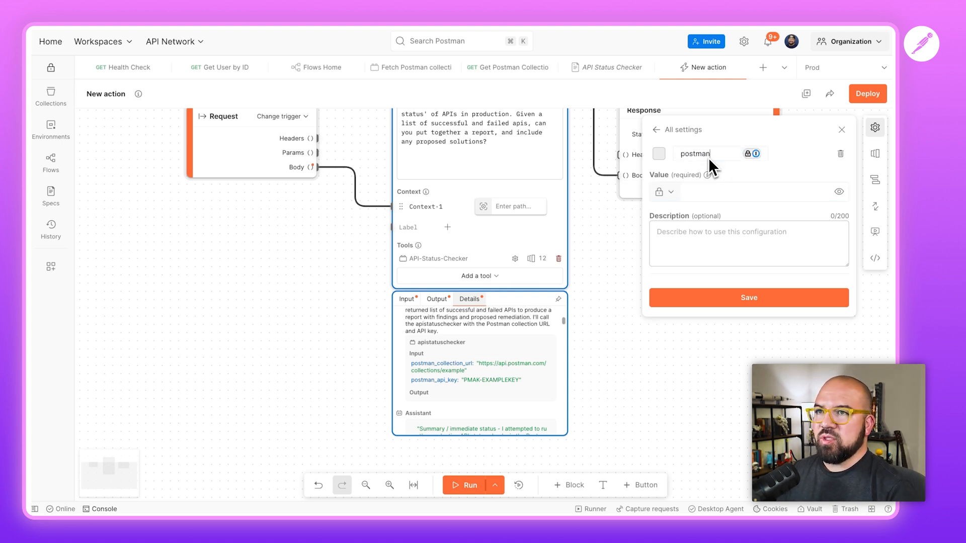
type("_collection")
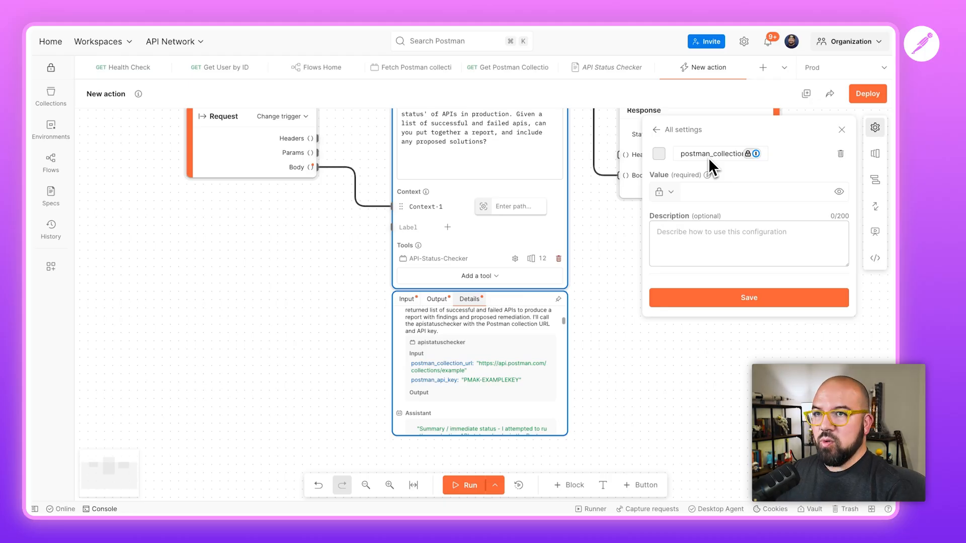
type("_url")
key("Return")
left_click(718, 195)
key("super+v")
left_click(749, 298)
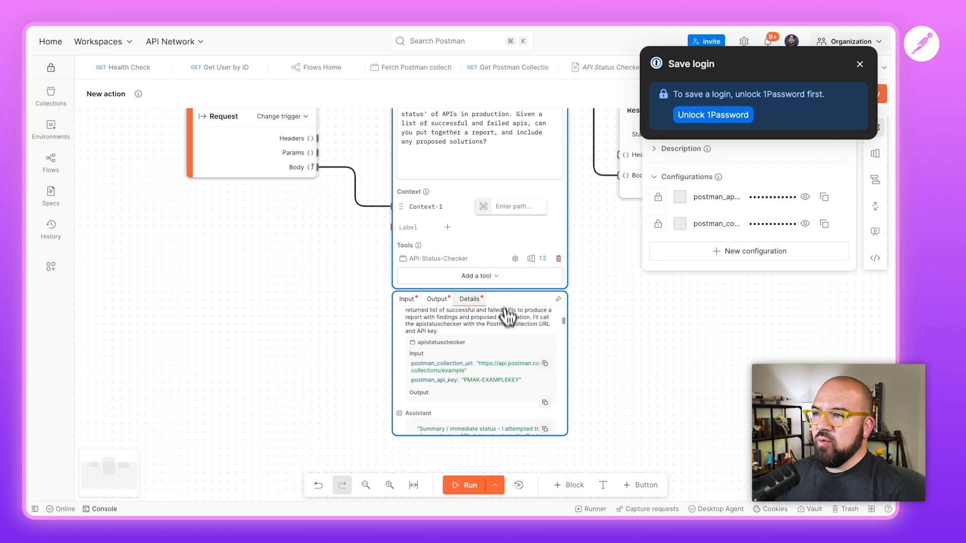
Step: Map the API-Status-Checker tool's postman_collection_url and postman_api_key inputs to the configurations of the same names
left_click(515, 259)
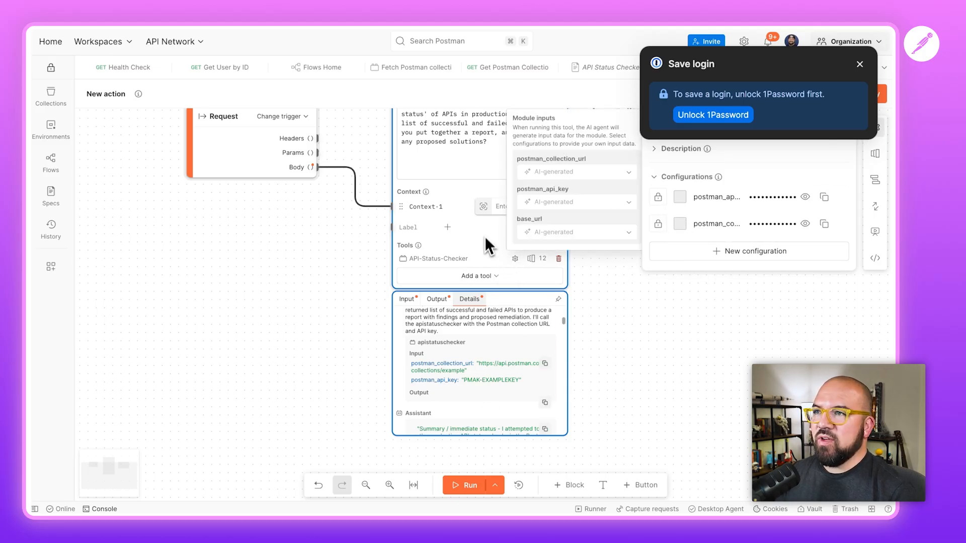
left_click(541, 197)
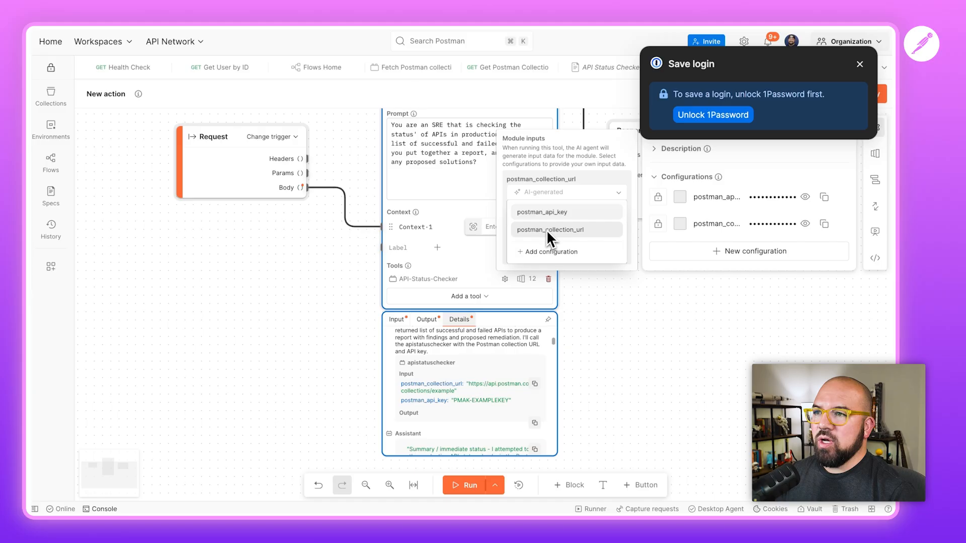
left_click(548, 230)
left_click(554, 223)
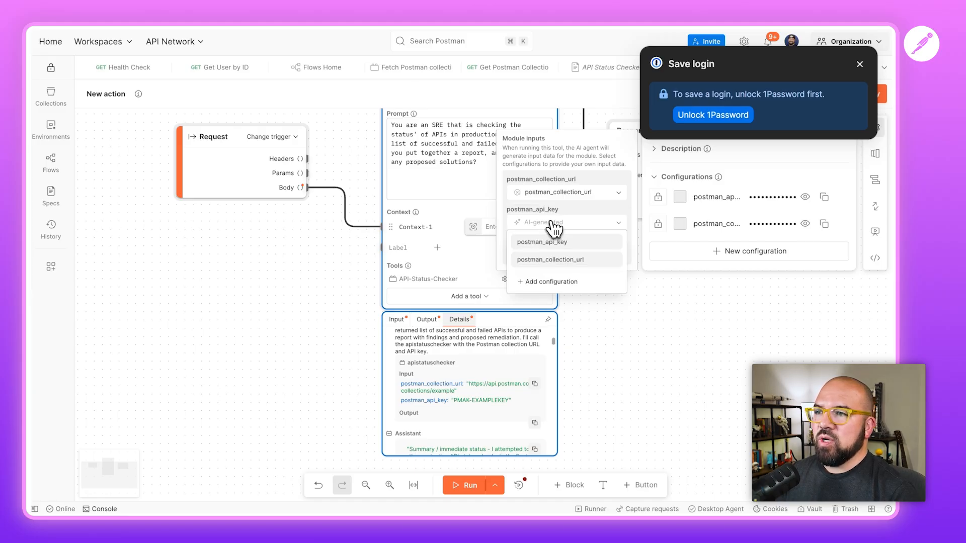
left_click(548, 243)
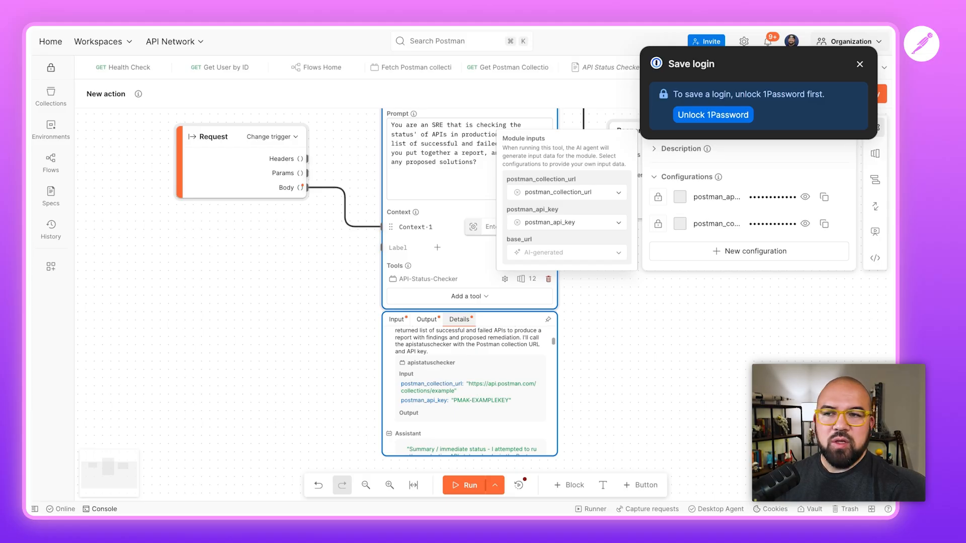
Step: Add a configuration named base_url to the action, paste the base URL as its value, save it and close the settings
left_click(725, 252)
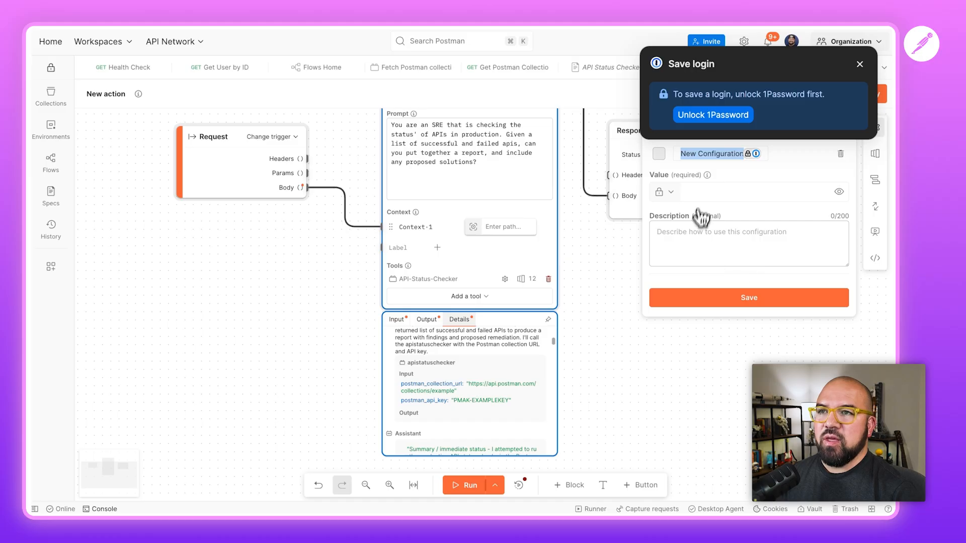
type("base")
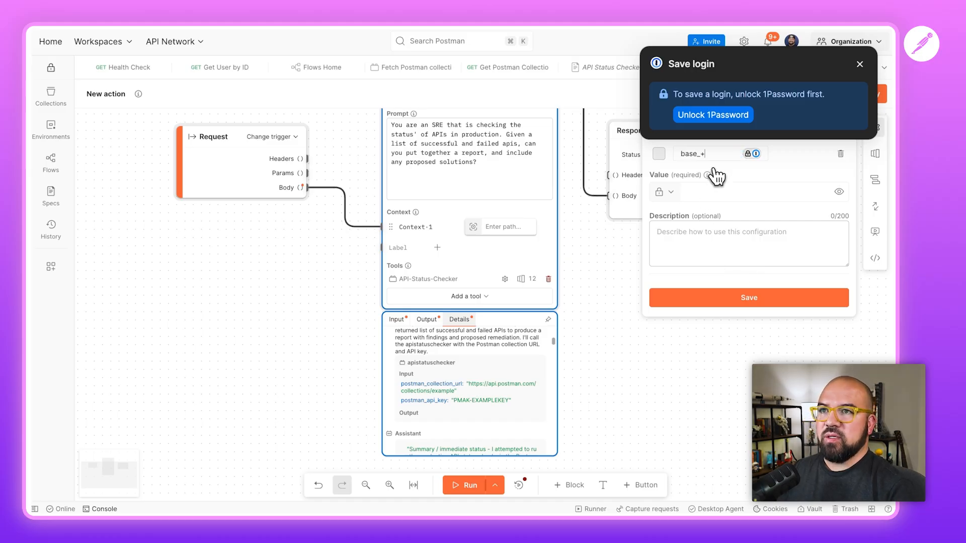
type("_url")
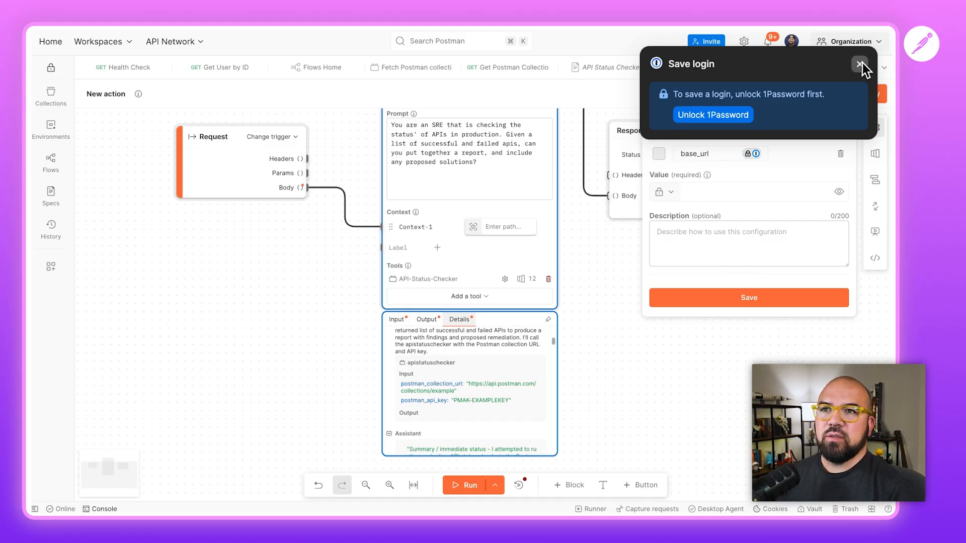
left_click(861, 63)
left_click(698, 192)
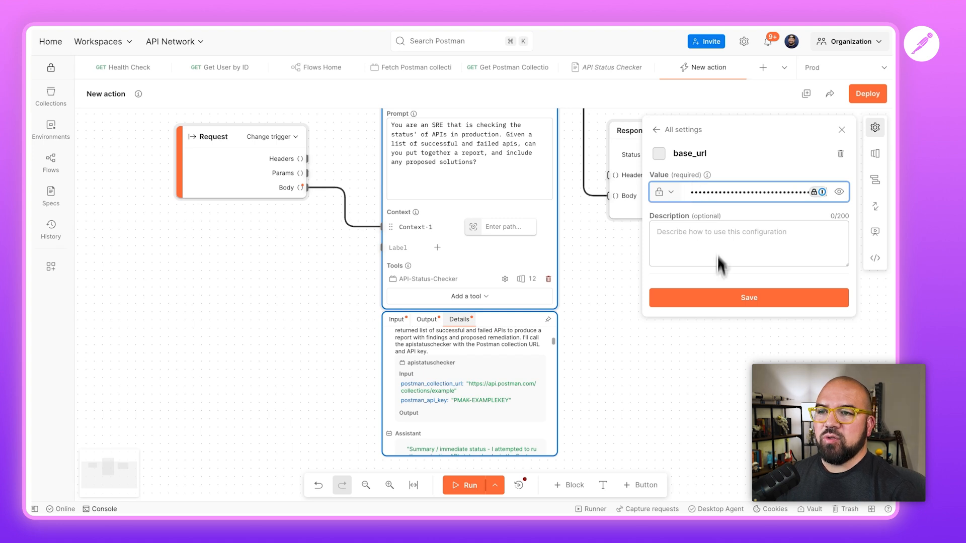
left_click(717, 300)
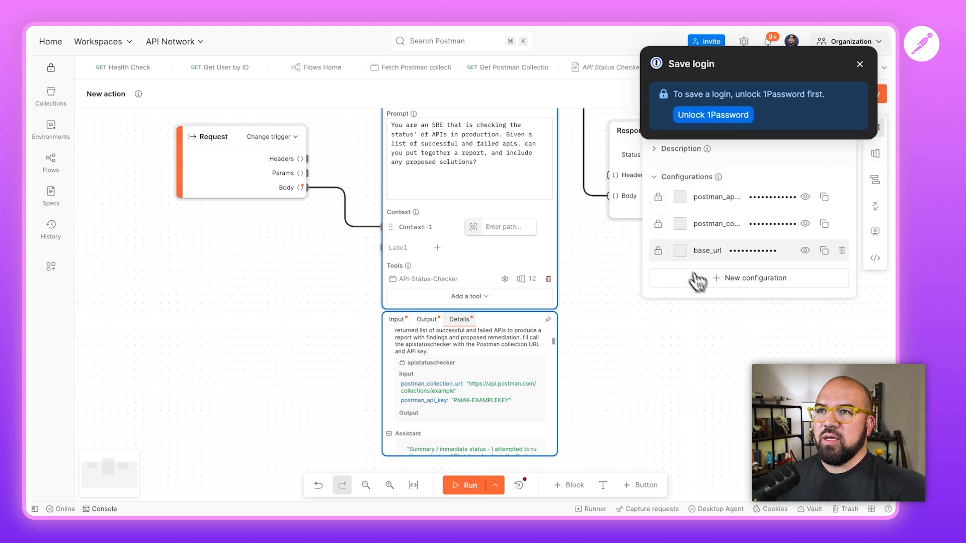
left_click(859, 65)
left_click(842, 130)
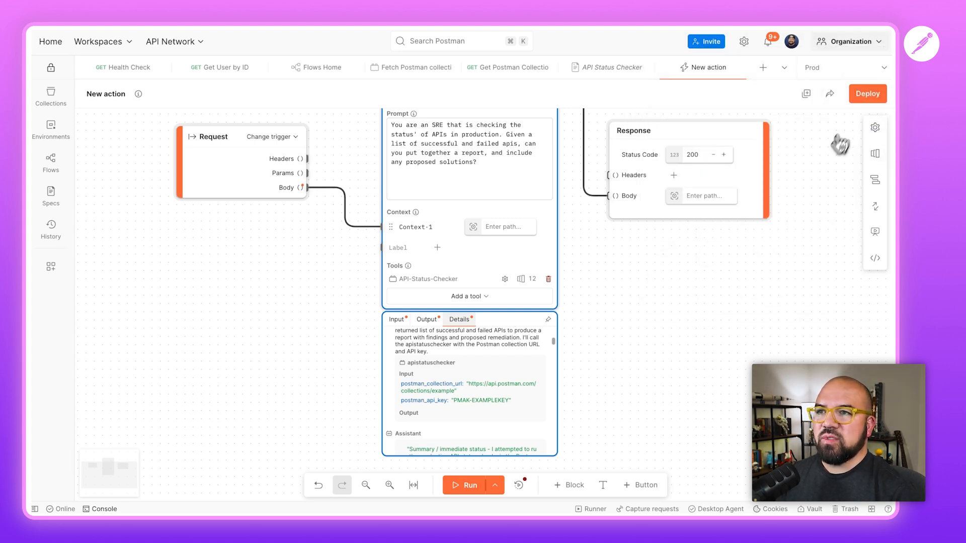
Step: Map the API-Status-Checker tool's base_url input to the base_url configuration and run the action
left_click(504, 279)
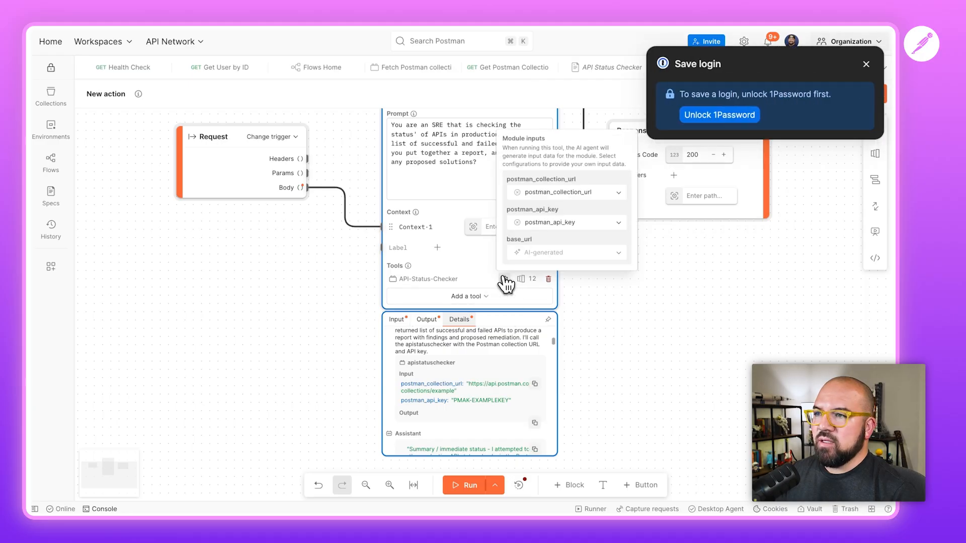
left_click(860, 65)
left_click(541, 254)
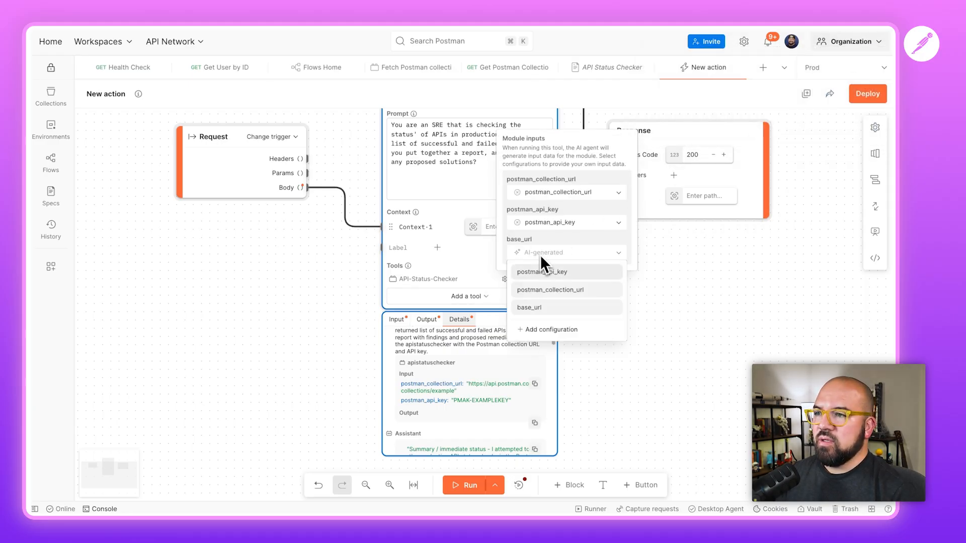
left_click(536, 307)
scroll(648, 266, "up", 2)
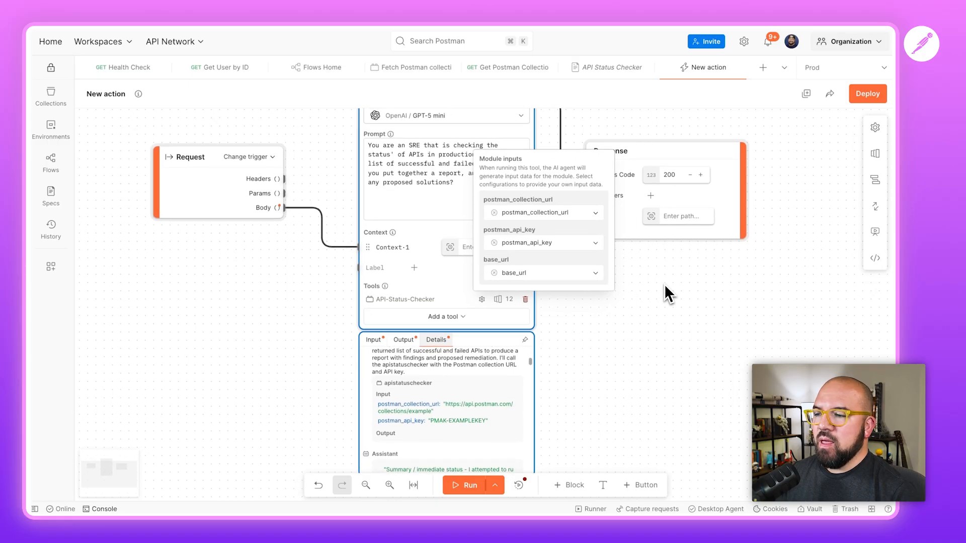
left_click(469, 485)
Step: Examine the AI Agent's run details, including the status checker's successful and failed lists and the assistant's summary
scroll(587, 371, "up", 3)
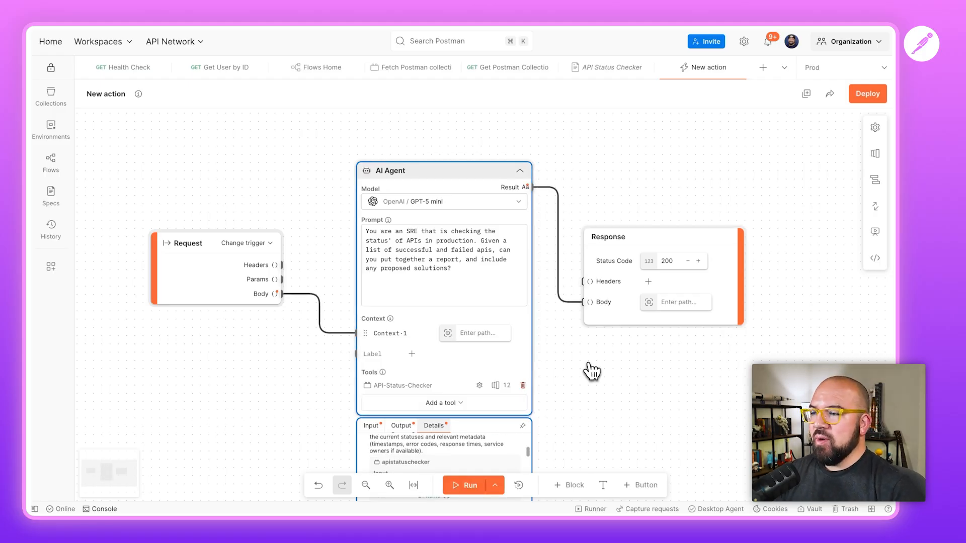
scroll(592, 371, "down", 5)
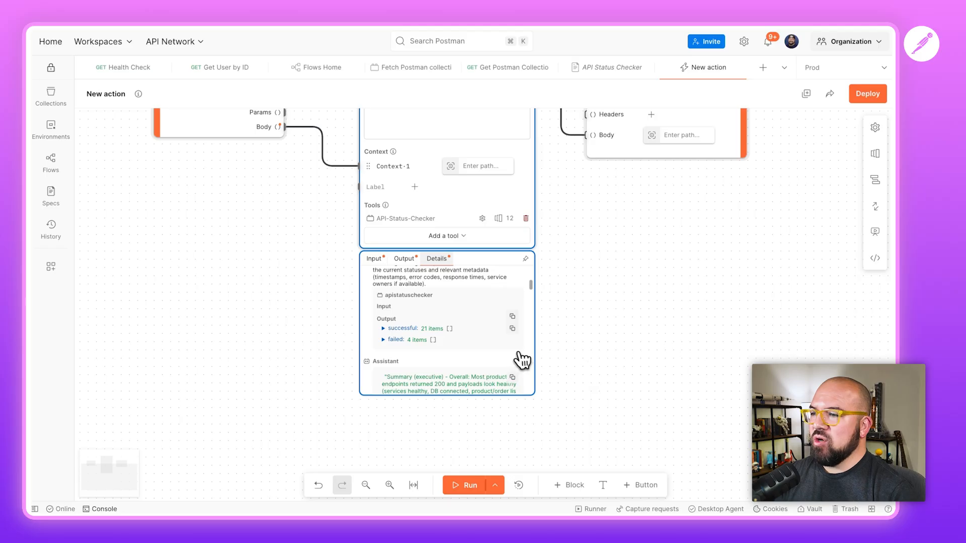
scroll(512, 357, "down", 1)
scroll(503, 346, "up", 4)
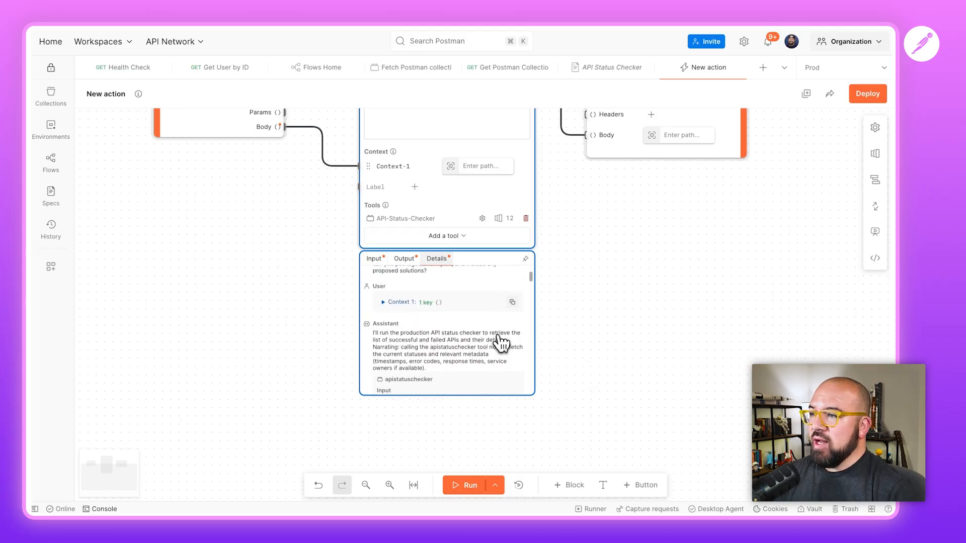
scroll(500, 342, "down", 1)
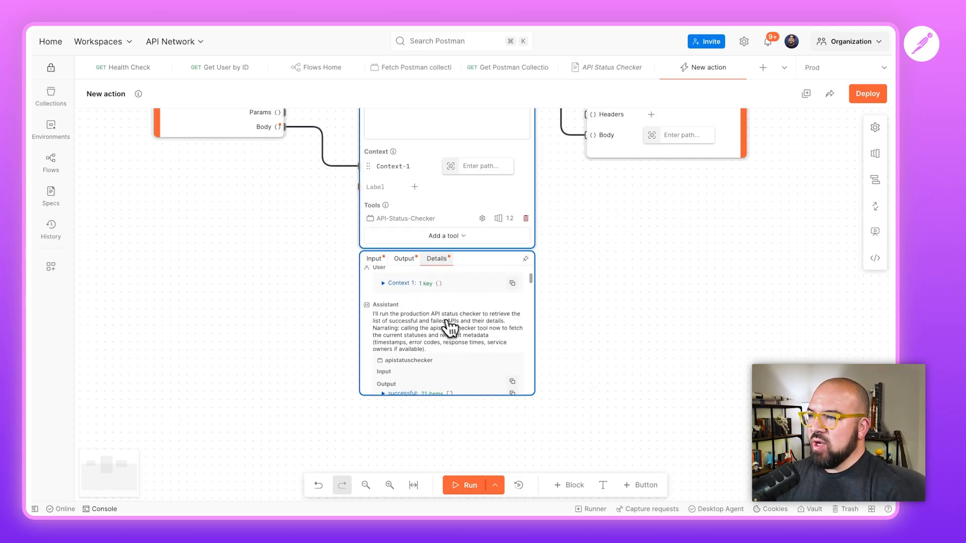
scroll(428, 346, "down", 1)
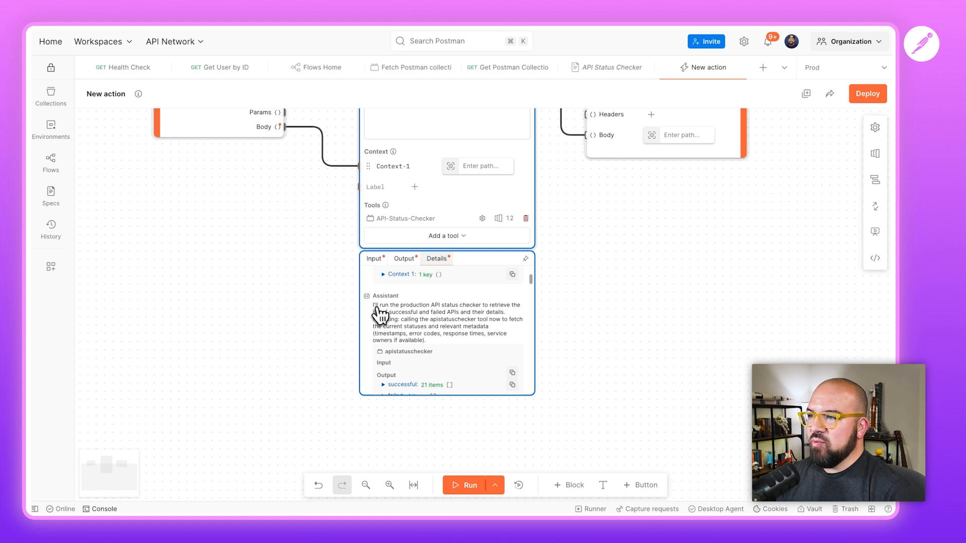
scroll(436, 322, "down", 3)
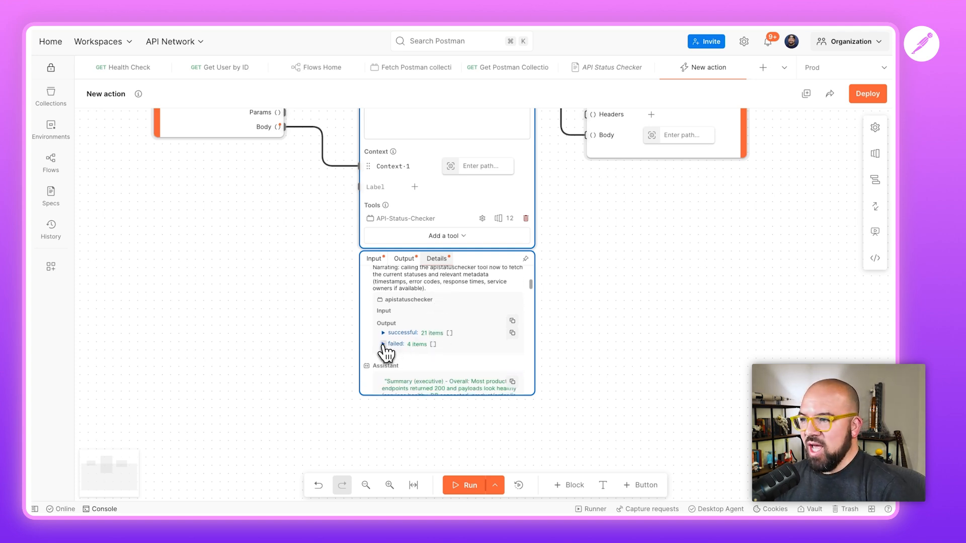
scroll(387, 344, "down", 15)
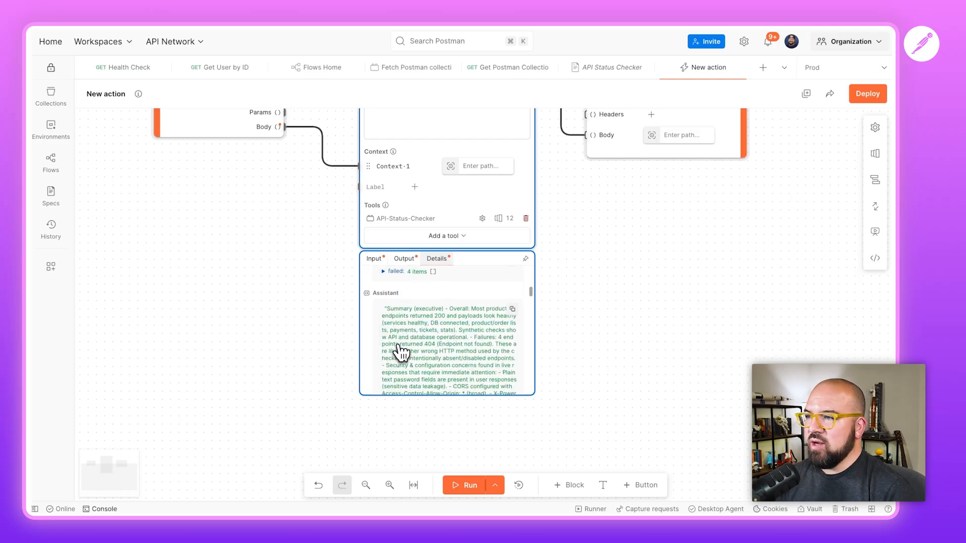
scroll(402, 352, "up", 8)
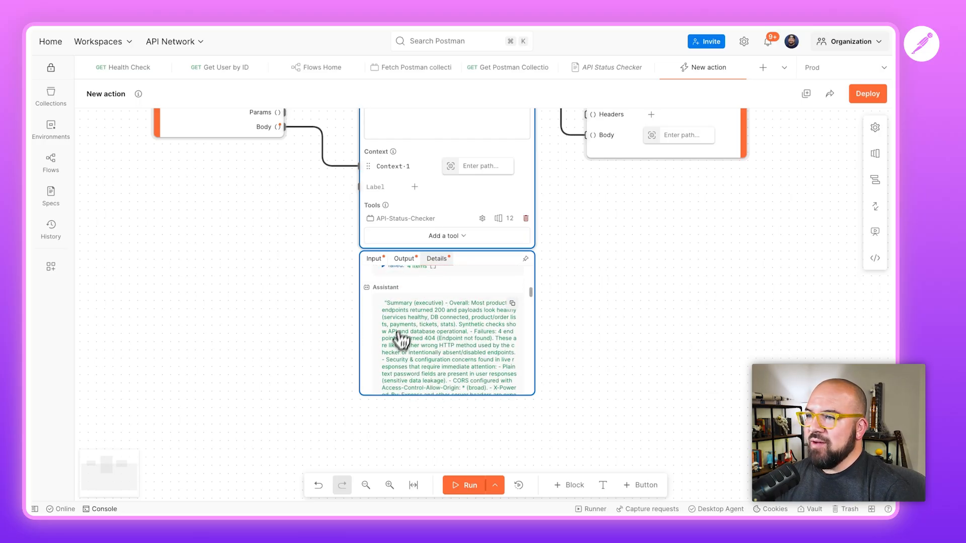
scroll(430, 333, "down", 10)
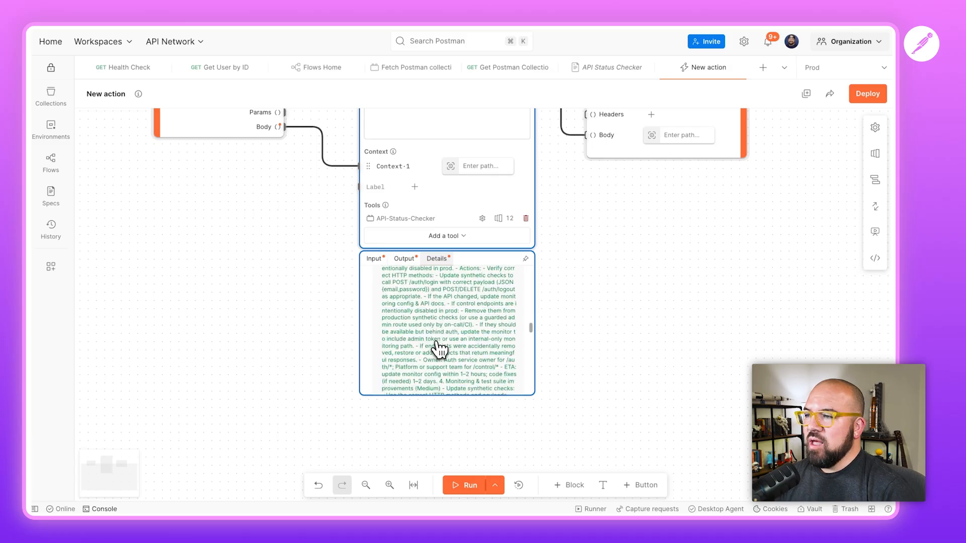
Step: Read through the report in the AI Agent's output result
scroll(601, 237, "up", 5)
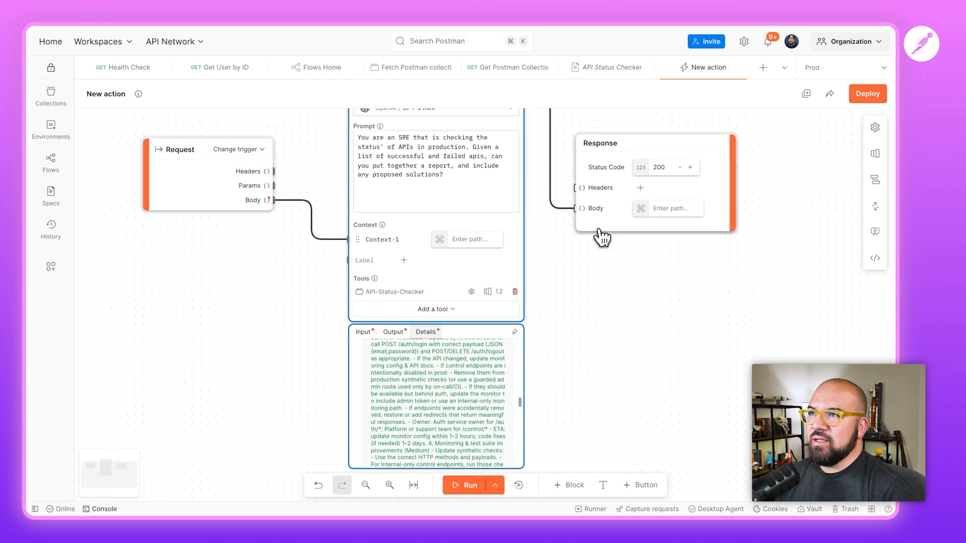
scroll(517, 384, "down", 2)
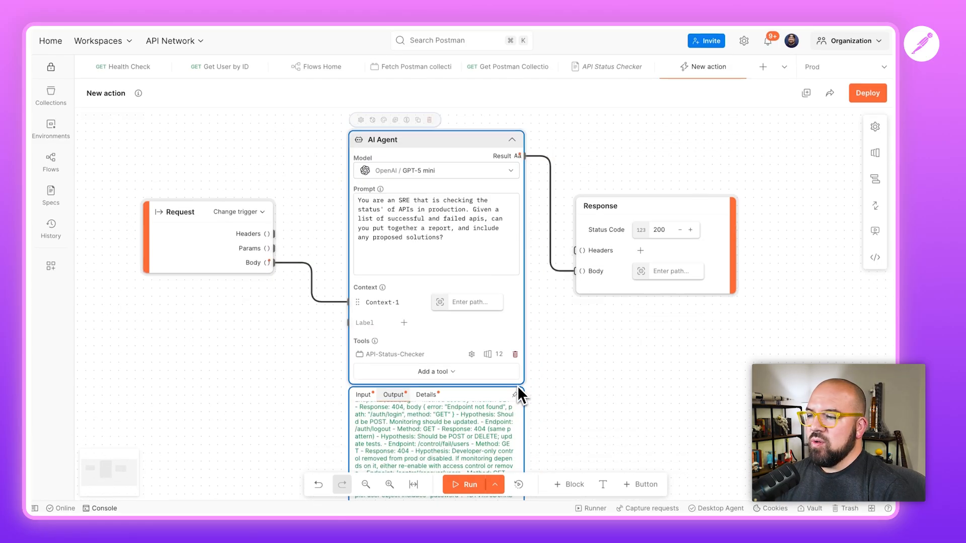
scroll(579, 364, "down", 8)
scroll(451, 289, "up", 10)
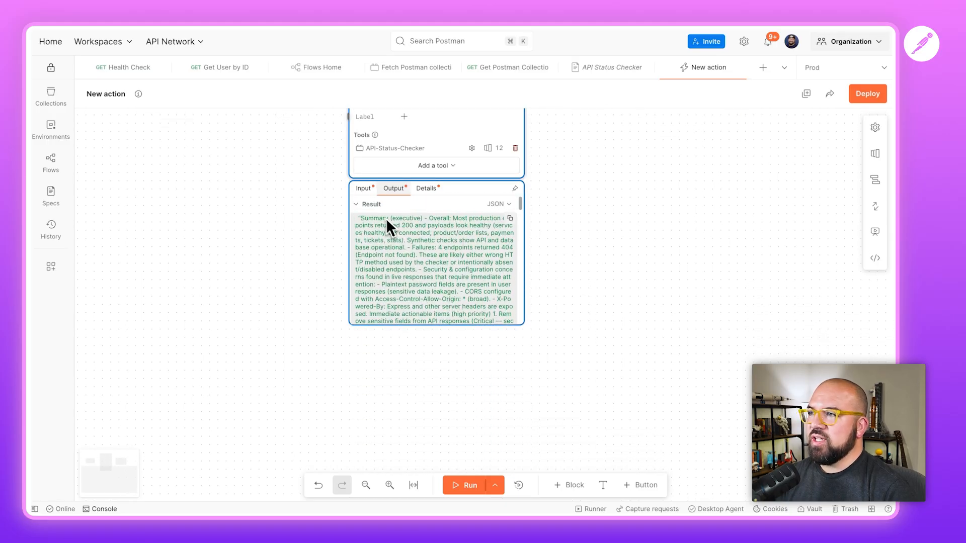
scroll(449, 258, "down", 5)
Step: Change the AI Agent's model to OpenAI GPT-4.1
scroll(587, 215, "up", 6)
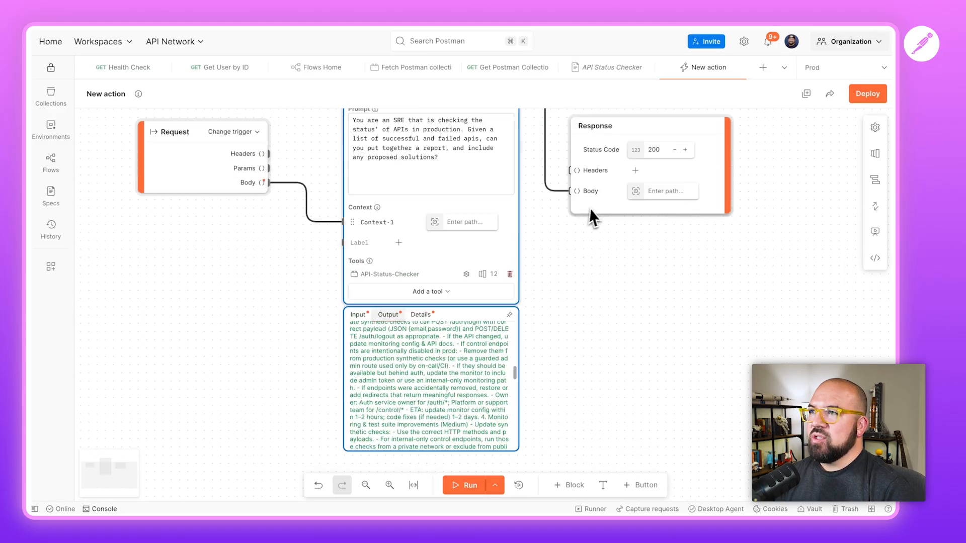
left_click(468, 204)
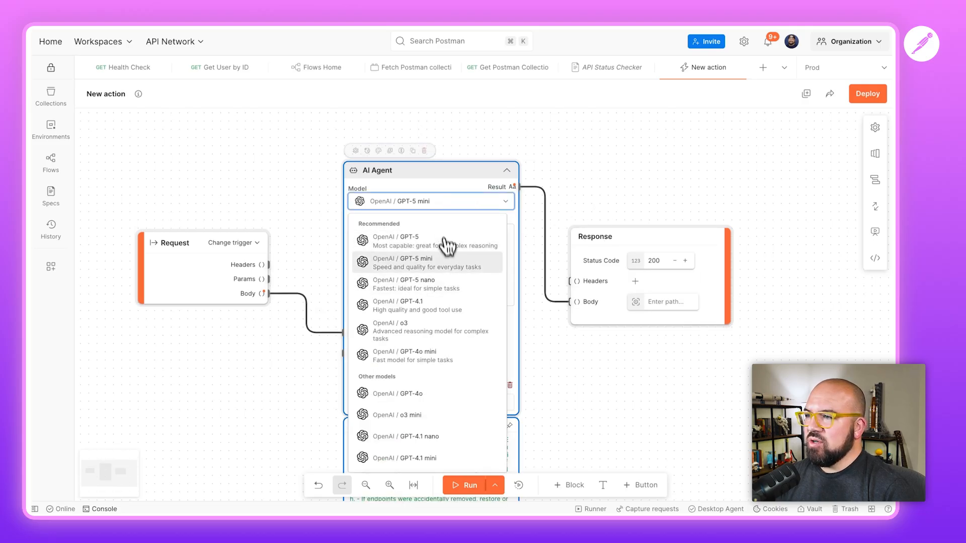
left_click(456, 308)
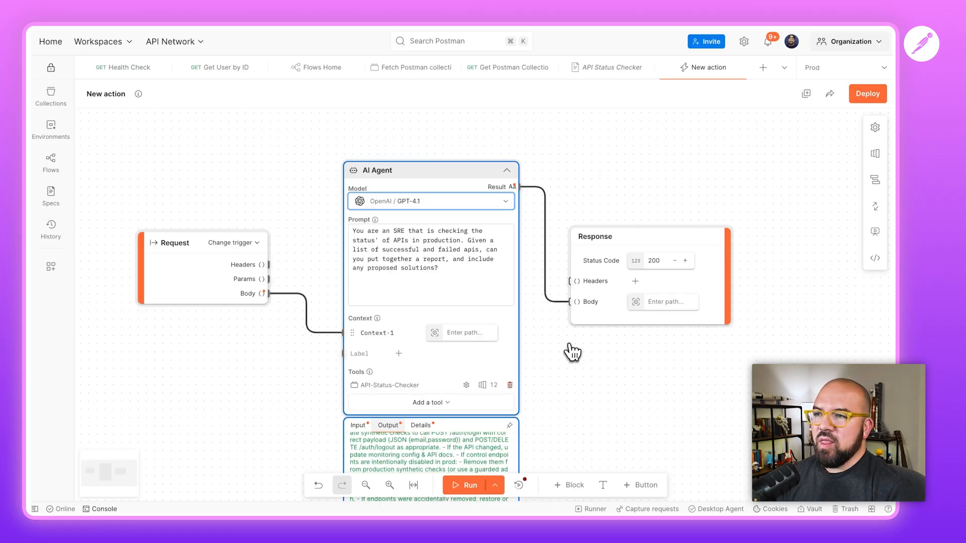
Step: Deploy a new snapshot of the action with status-checker as the action URL path
left_click(873, 95)
left_click(675, 205)
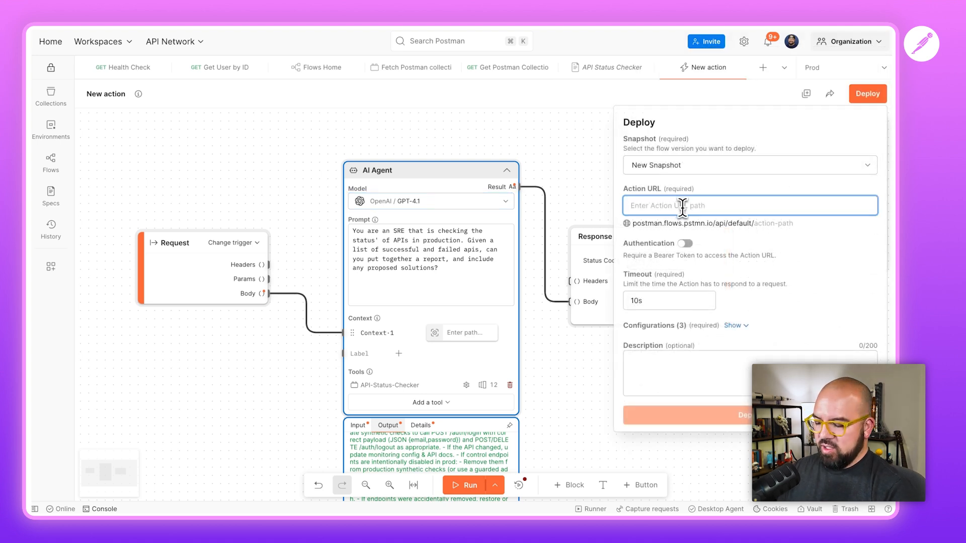
type("status-checker")
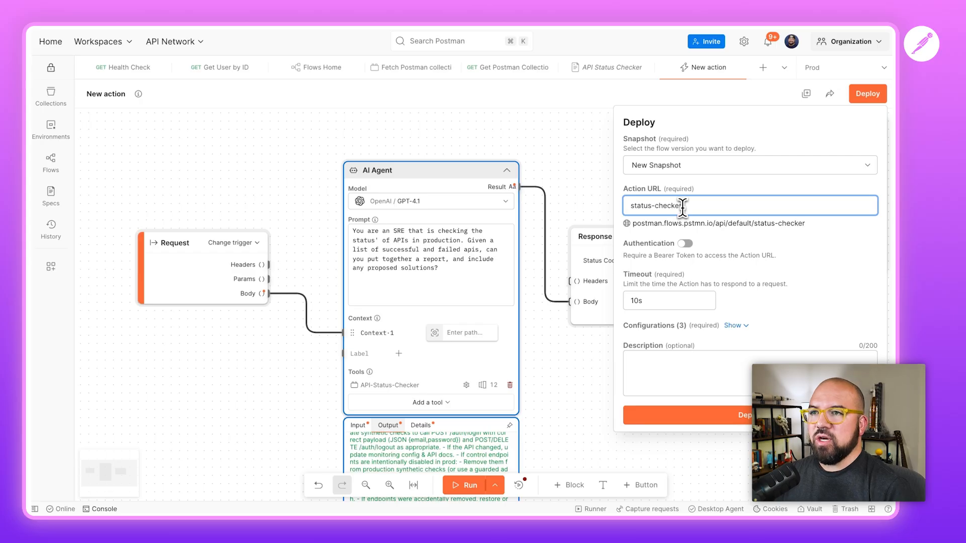
left_click(702, 420)
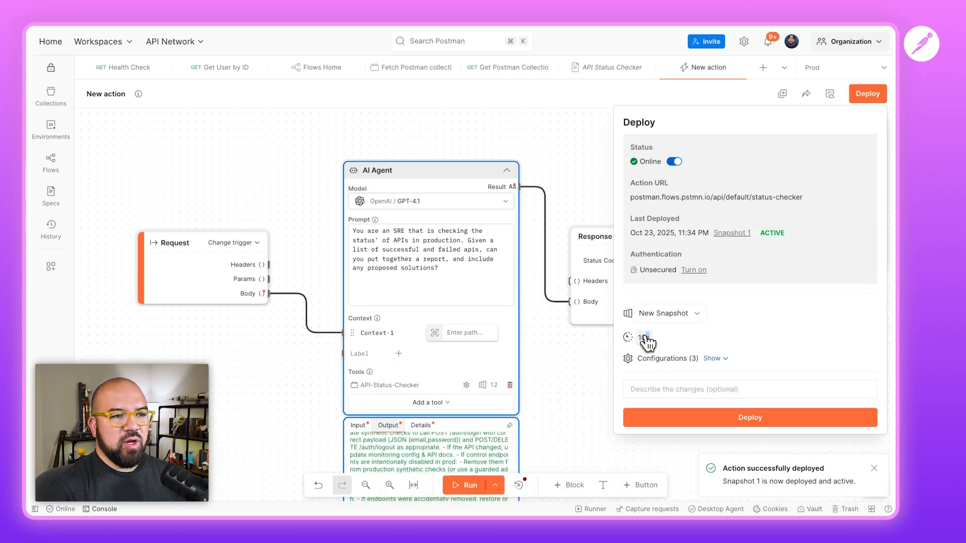
Step: Set the deployment timeout to 1m and redeploy the action as a new snapshot
double_click(644, 338)
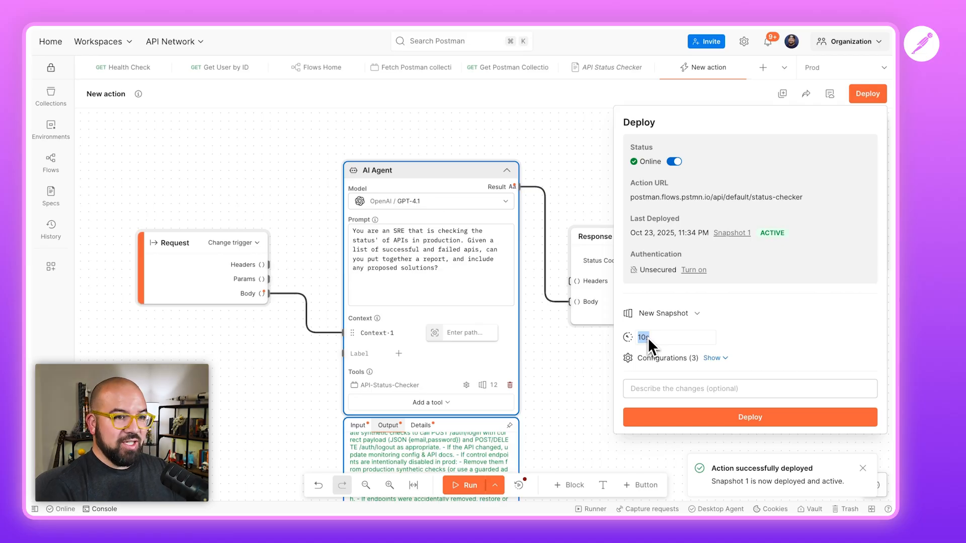
left_click(724, 359)
left_click(724, 358)
left_click(725, 358)
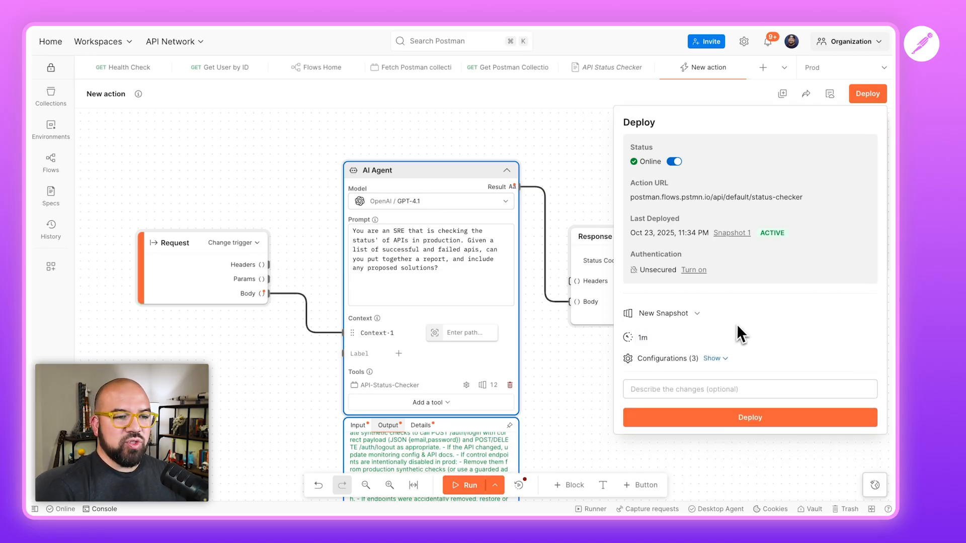
left_click(733, 418)
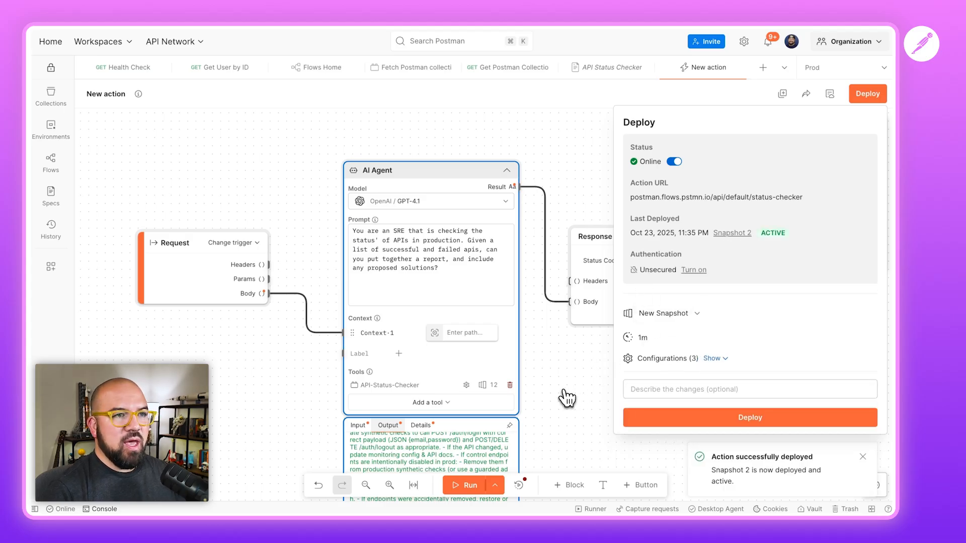
scroll(563, 333, "down", 3)
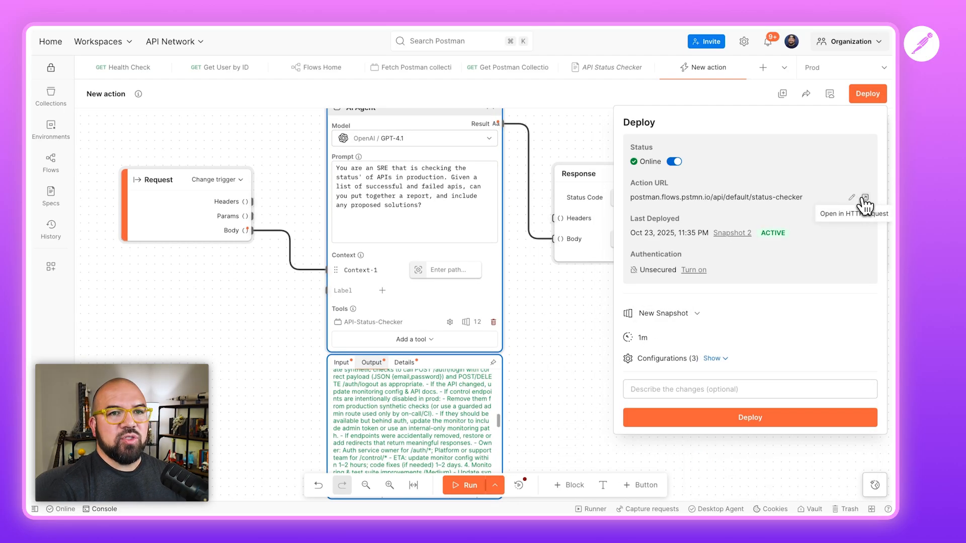
Step: Open the deployed status-checker action URL as an HTTP request, send it, and close the request
left_click(865, 198)
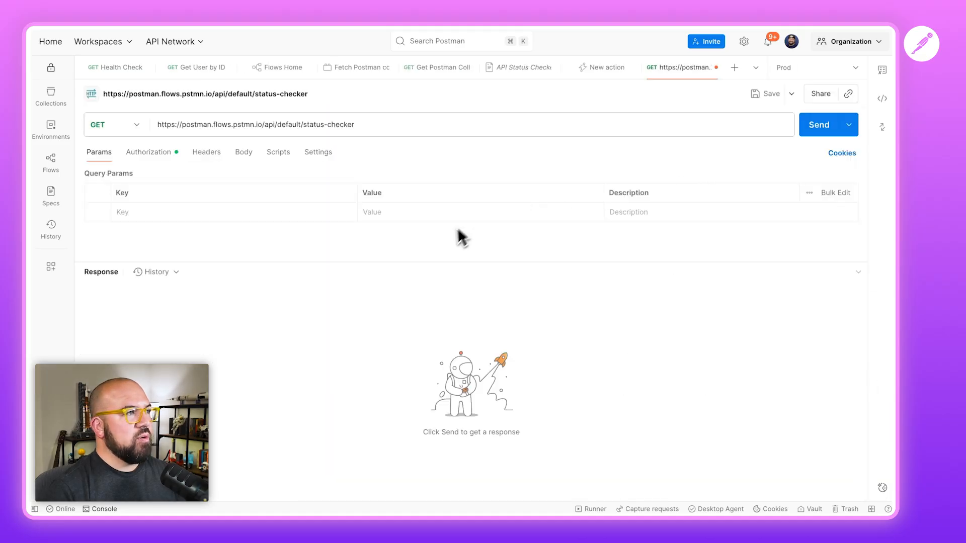
left_click(821, 135)
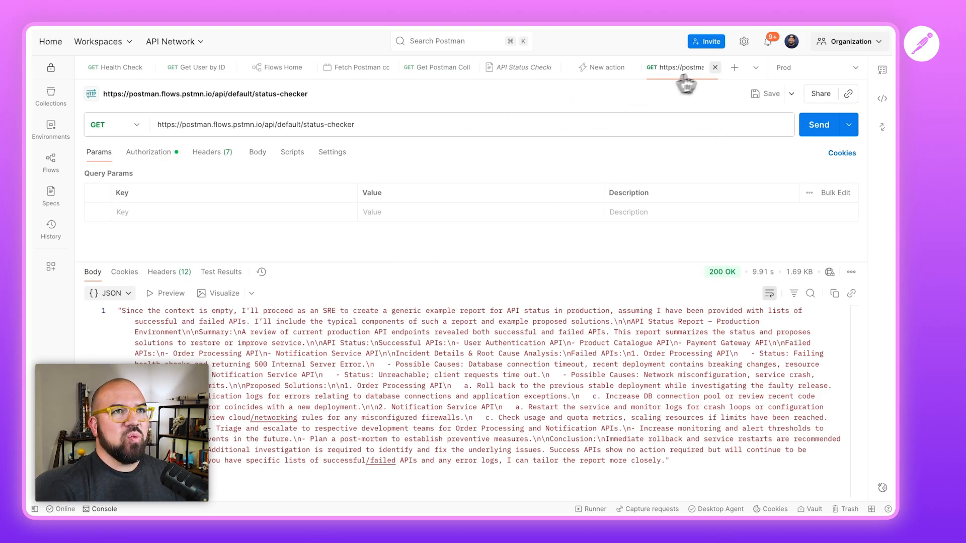
left_click(715, 67)
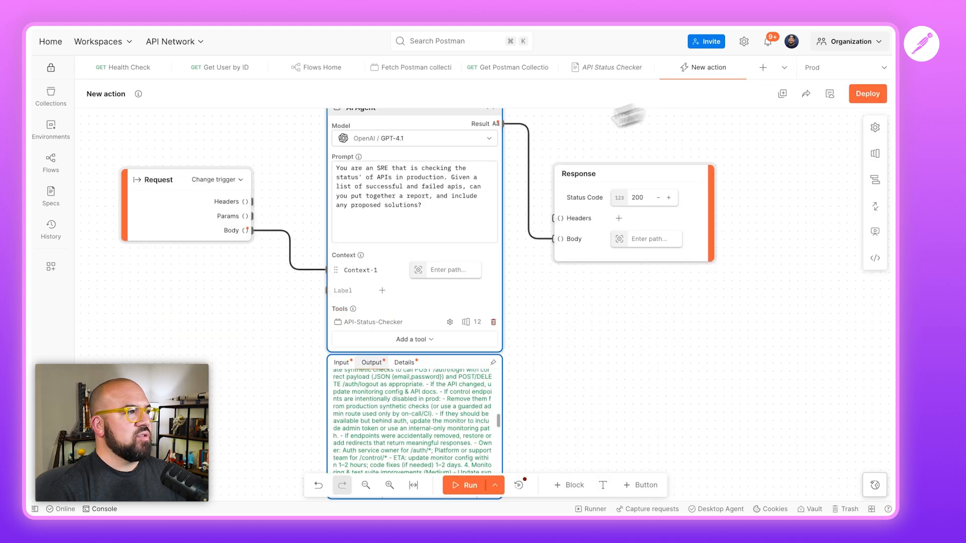
Step: Clear the default body of the Request Trigger scenario and save the scenario
left_click(248, 238)
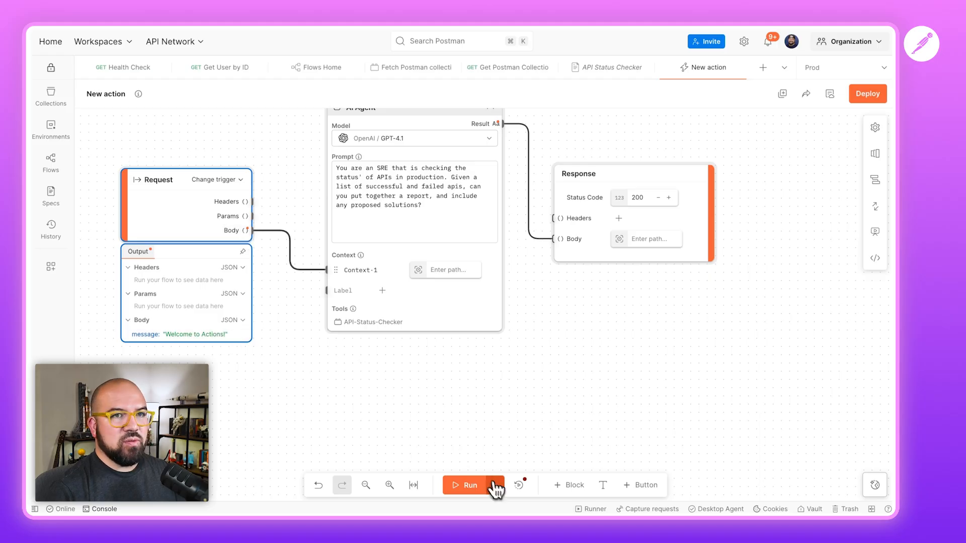
left_click(874, 156)
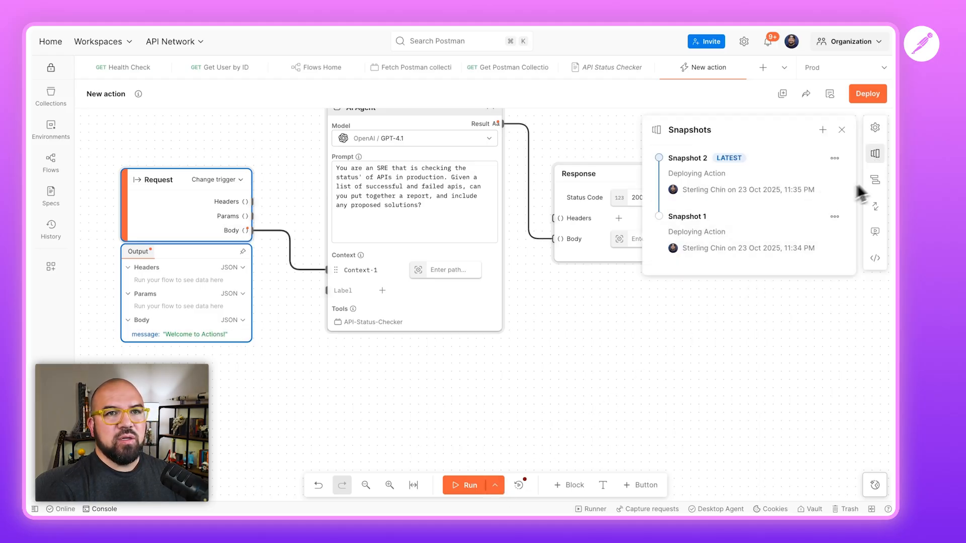
left_click(876, 179)
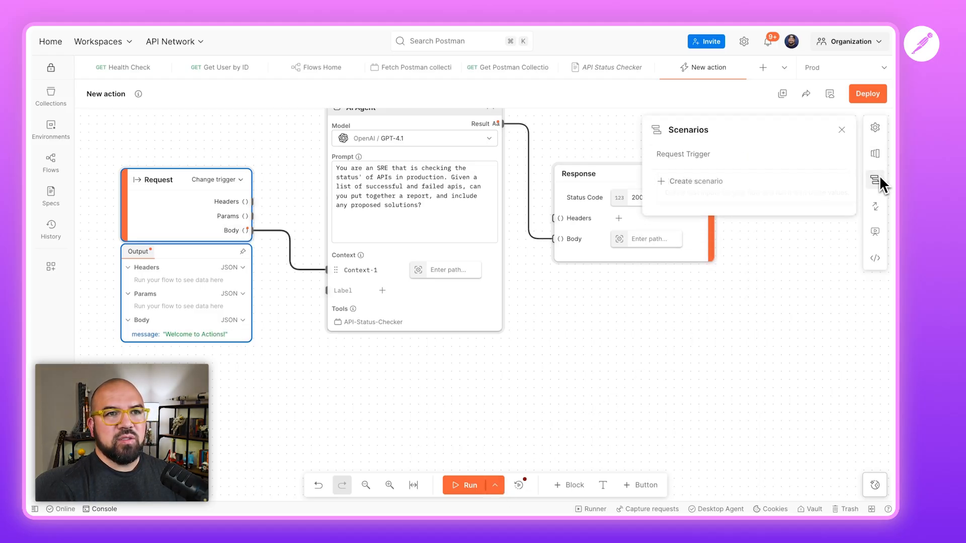
left_click(752, 159)
key("BackSpace")
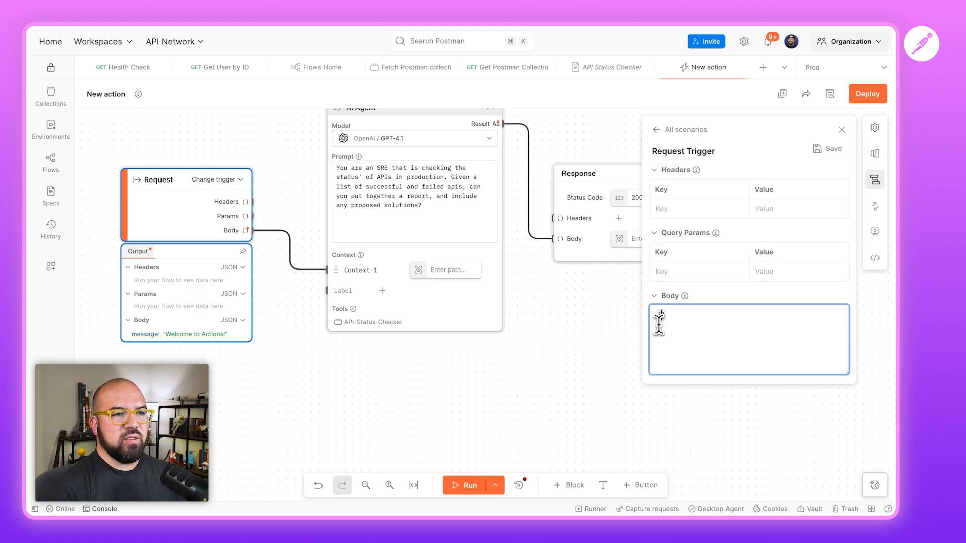
left_click(827, 149)
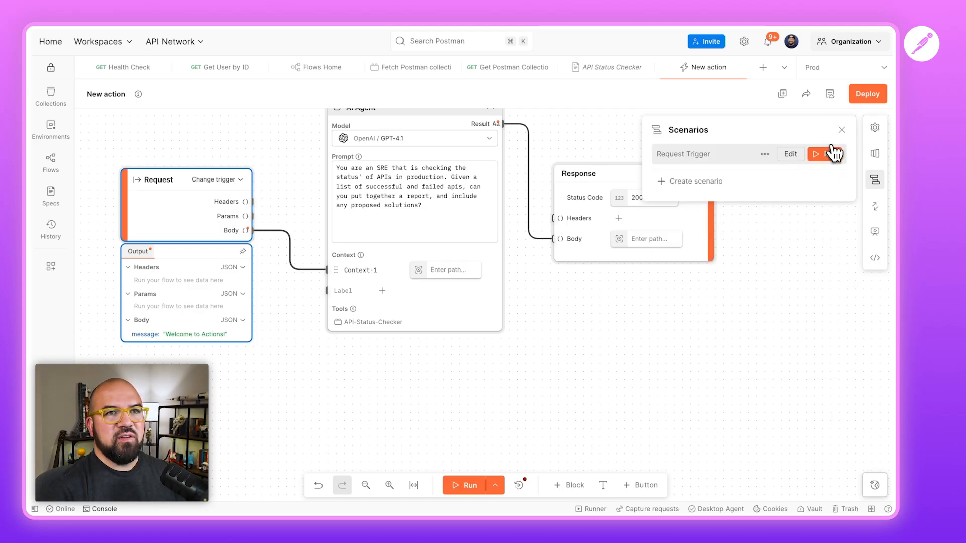
Step: Run the Request Trigger scenario and read through the report in the AI Agent's output
left_click(467, 485)
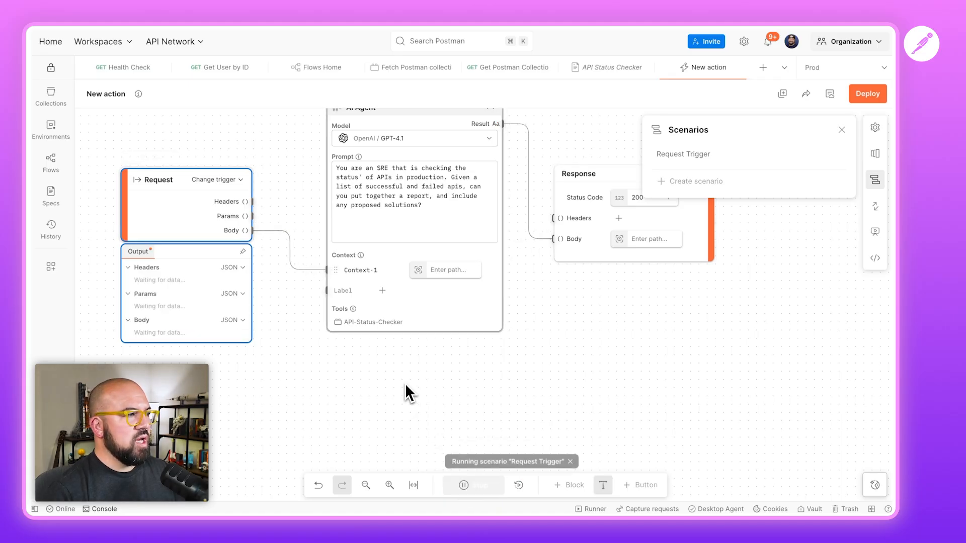
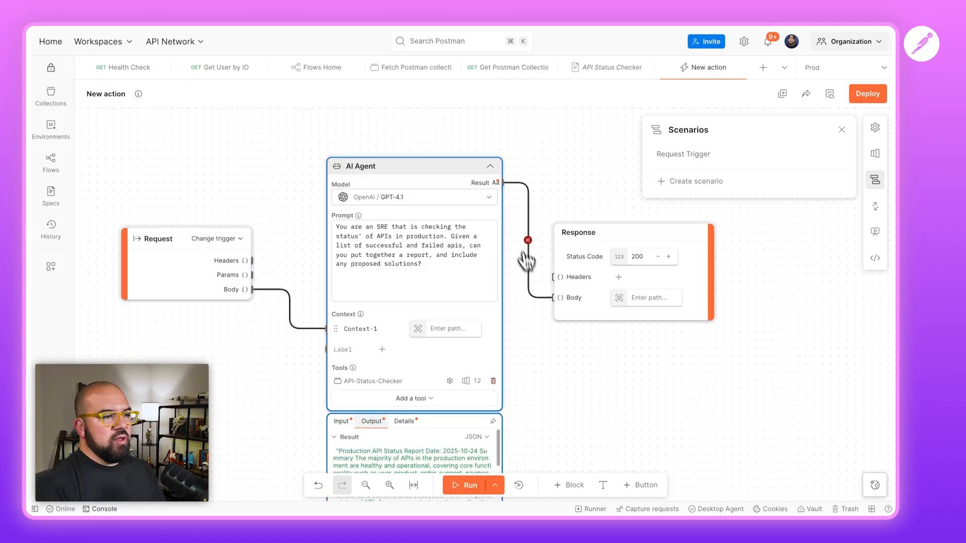
scroll(533, 280, "down", 4)
scroll(429, 319, "down", 10)
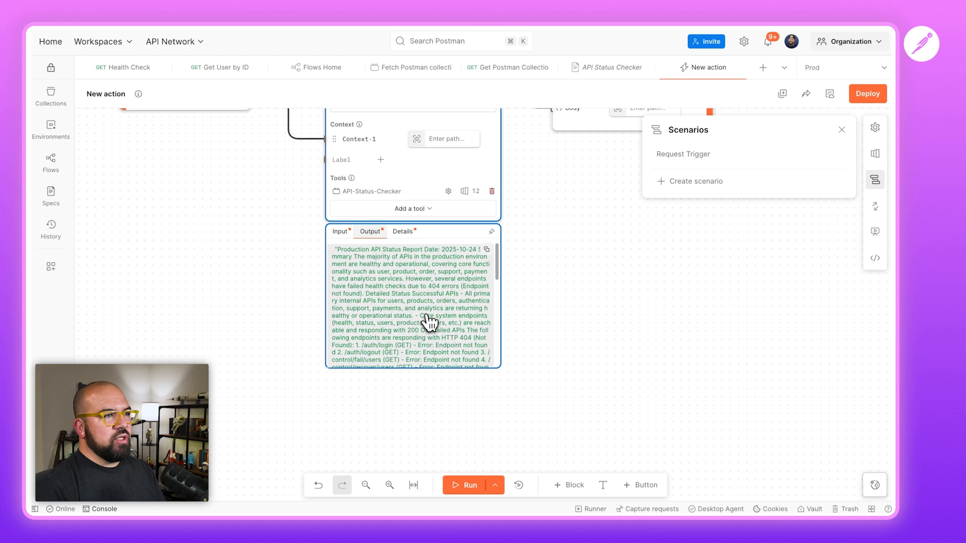
scroll(429, 322, "down", 3)
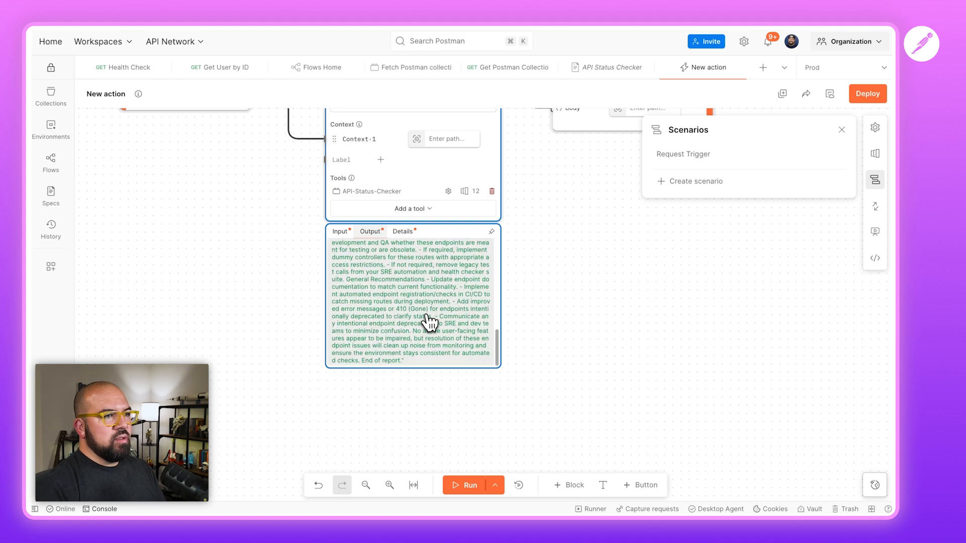
scroll(429, 322, "up", 15)
scroll(556, 280, "up", 5)
scroll(541, 263, "down", 3)
scroll(557, 356, "left", 3)
Step: Redeploy the action as a new snapshot and send a GET request to its status-checker URL
left_click(870, 95)
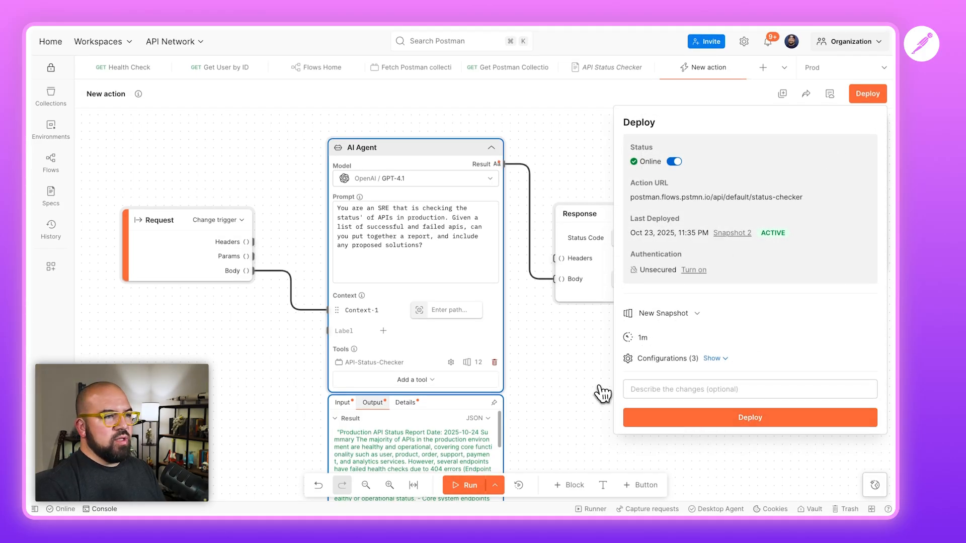
left_click(695, 426)
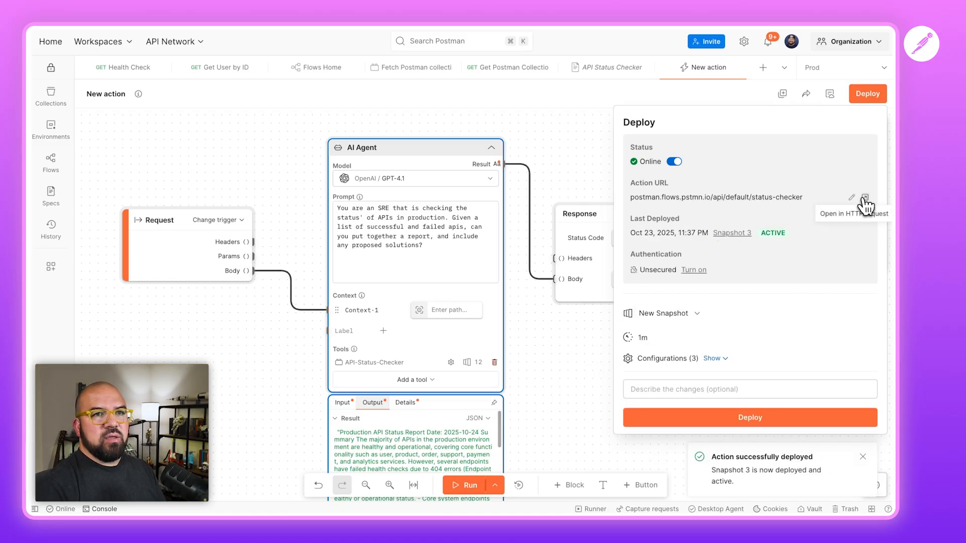
left_click(864, 199)
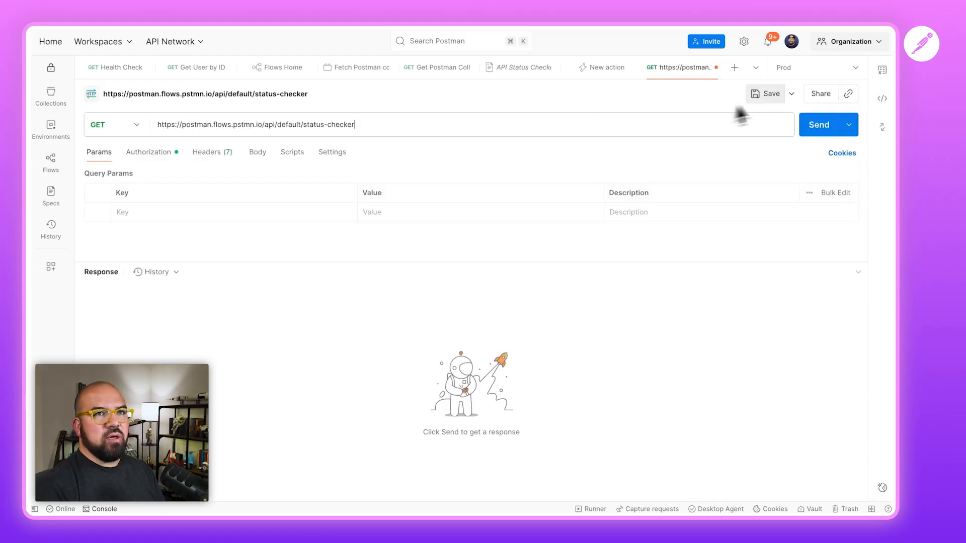
left_click(806, 125)
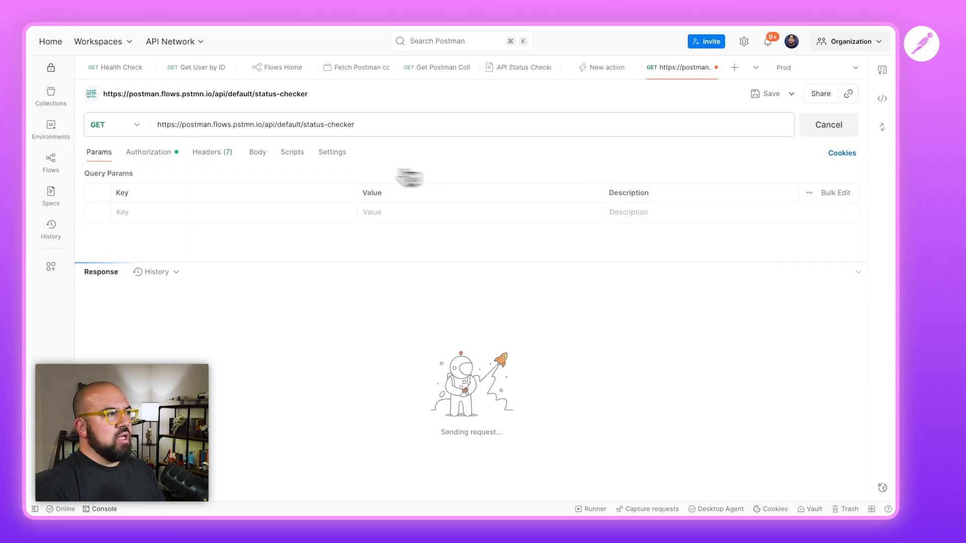
left_click(256, 156)
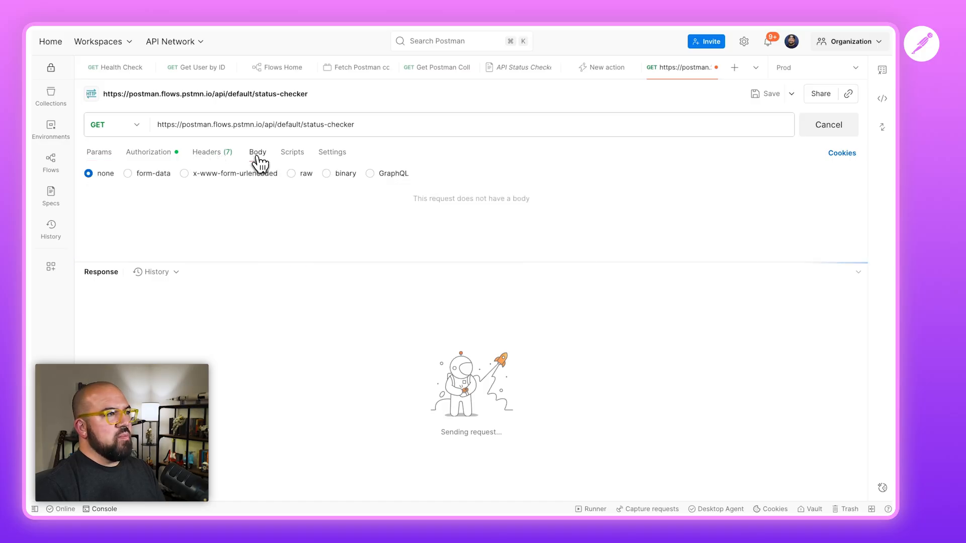
left_click(206, 160)
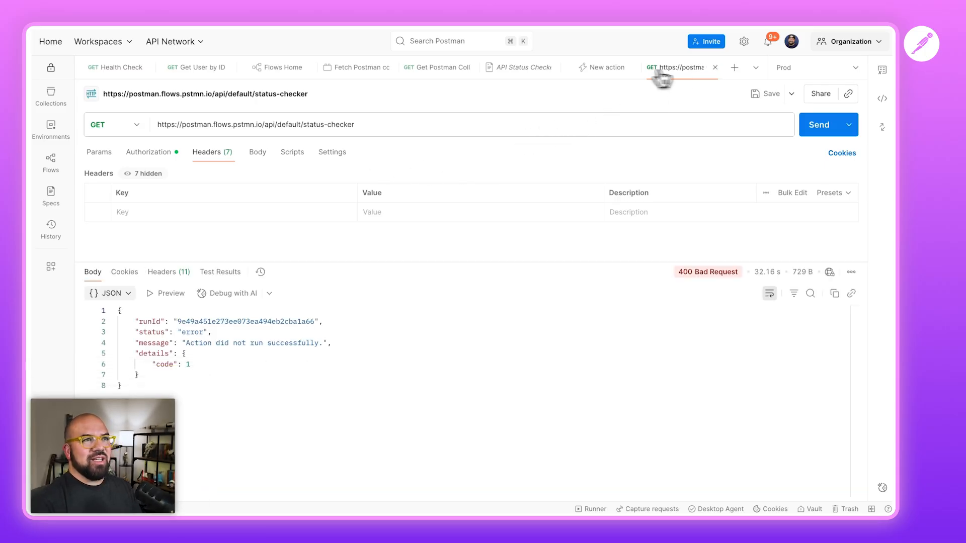
Step: Open the Flows analytics and inspect the AI Agent details in the run log of the failed New action run
left_click(607, 68)
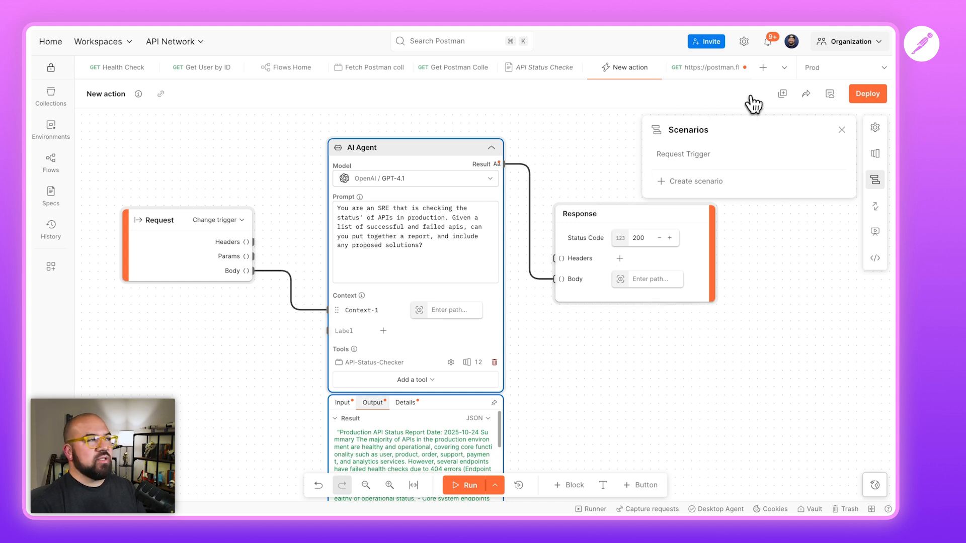
left_click(59, 163)
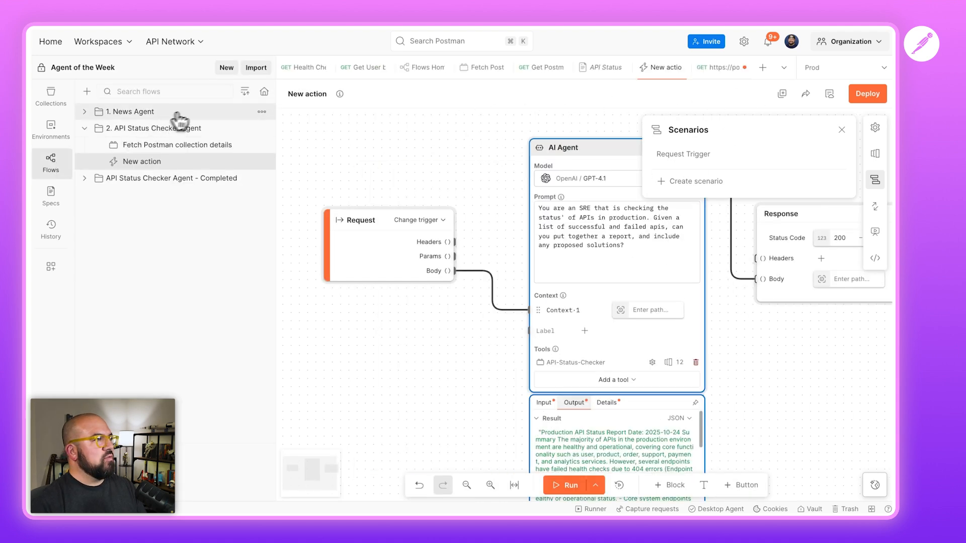
left_click(264, 91)
left_click(367, 104)
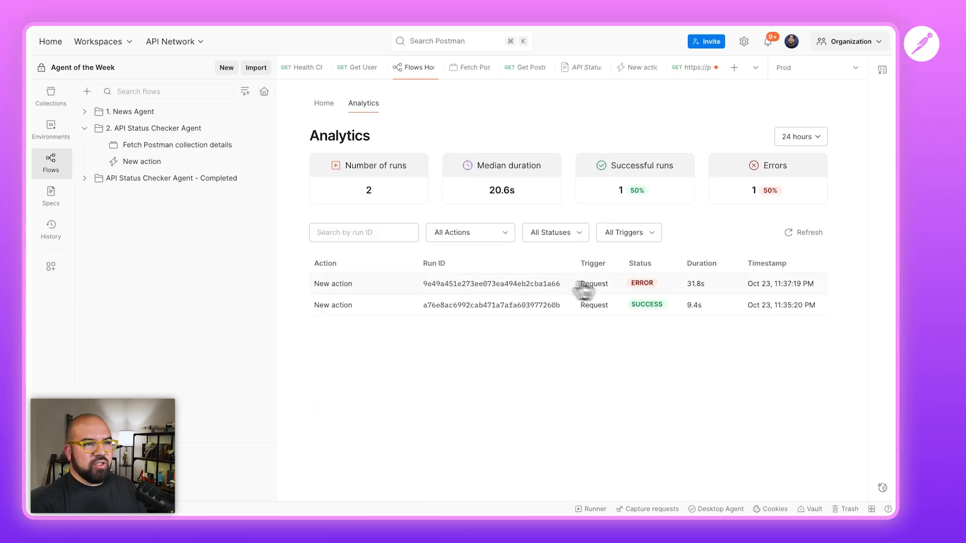
left_click(642, 287)
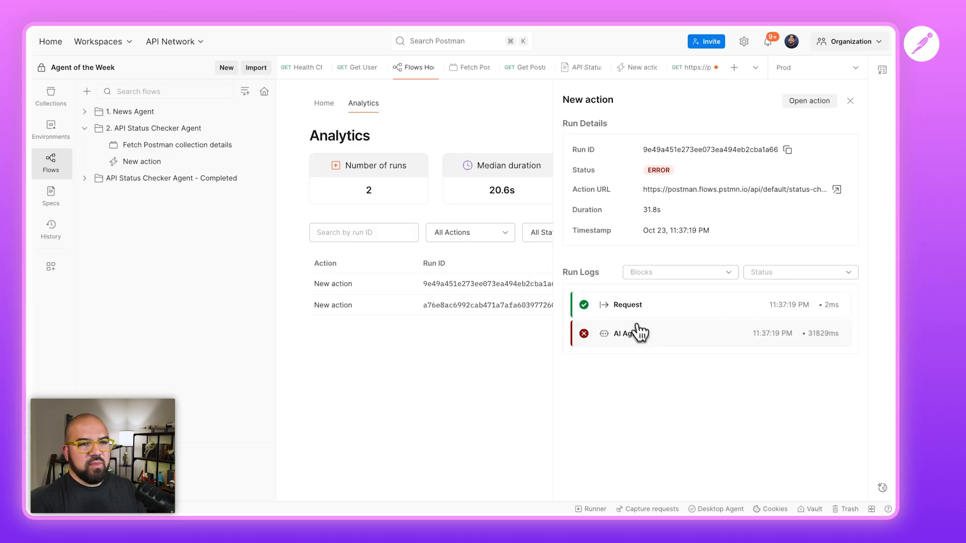
left_click(638, 332)
left_click(660, 362)
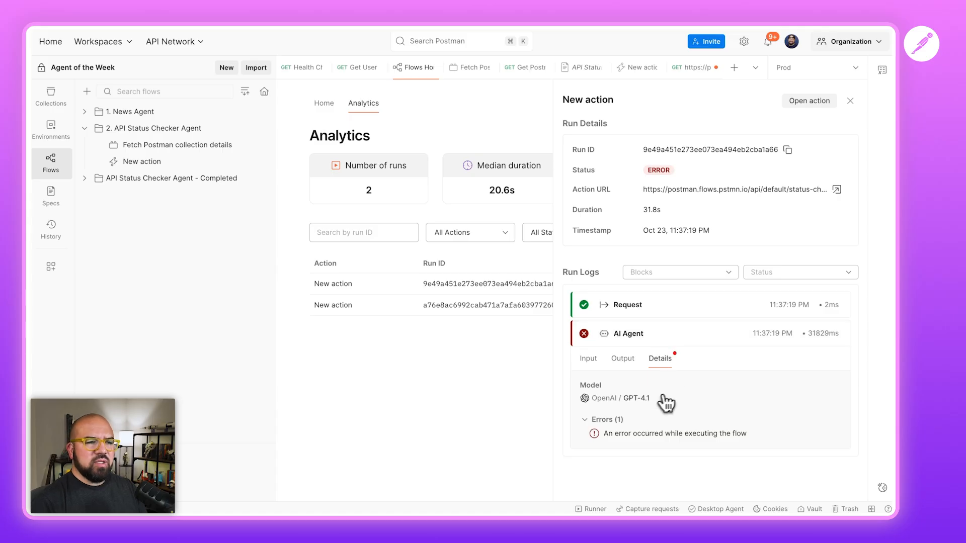
left_click(851, 101)
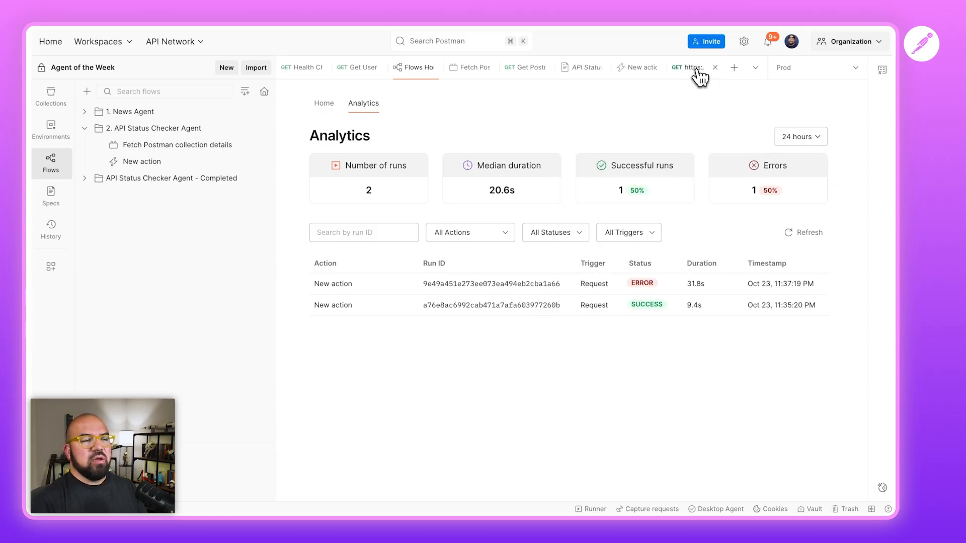
Step: Rename the New action flow as API Status Checker
left_click(644, 70)
left_click(305, 94)
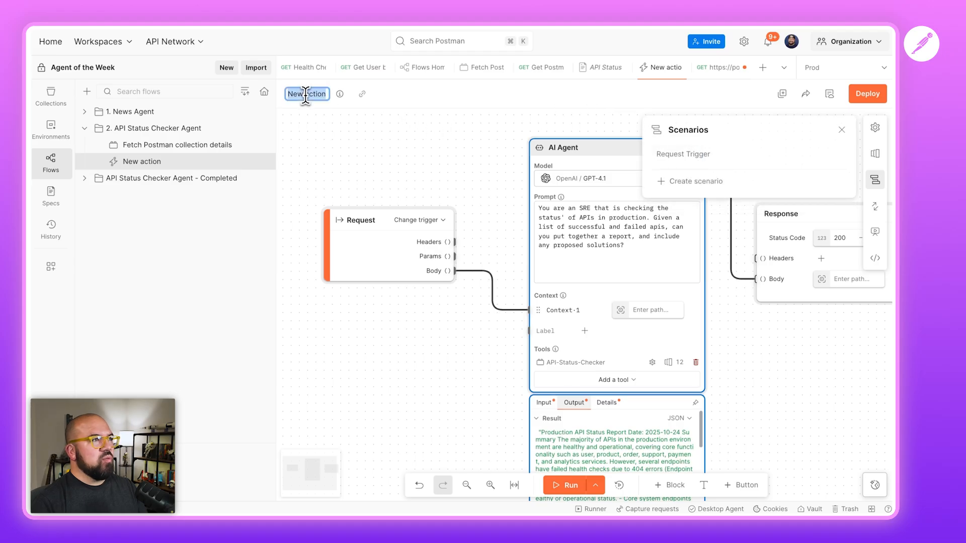
type("API Sta")
type("tus-")
key("BackSpace")
type("Checke")
key("BackSpace")
key("BackSpace")
key("BackSpace")
key("BackSpace")
key("BackSpace")
type("hecker")
key("Return")
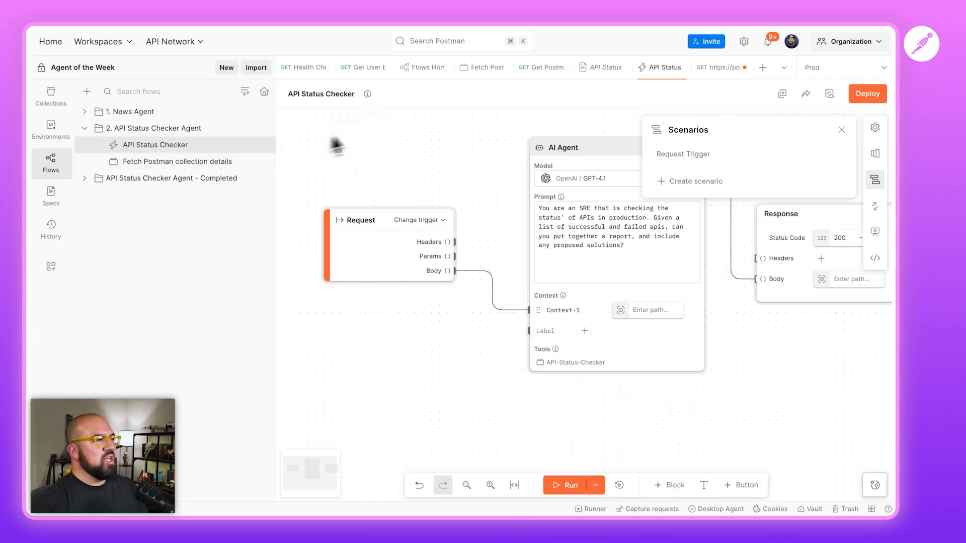
Step: Close the scenarios list, resend the GET request to the status-checker URL, and close the request
scroll(714, 403, "right", 5)
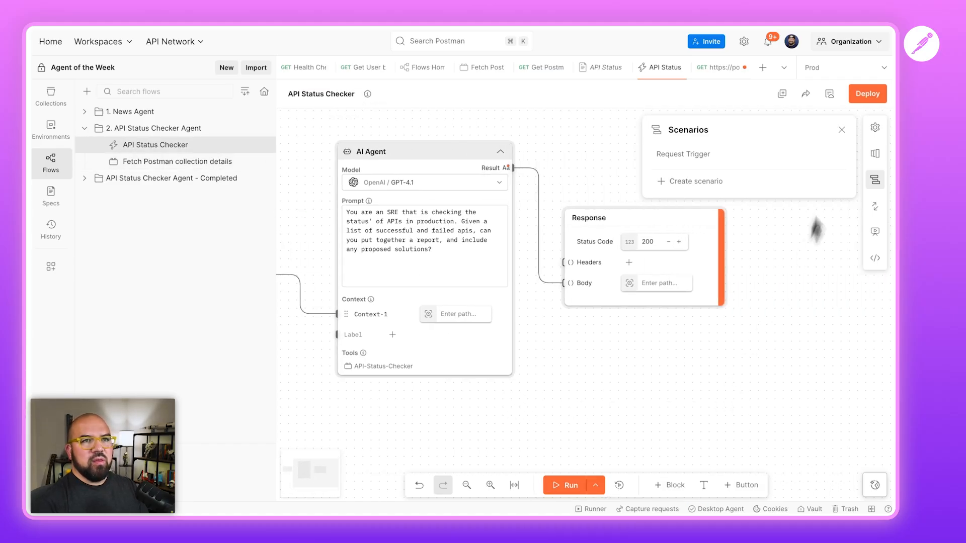
left_click(842, 129)
scroll(535, 406, "left", 1)
scroll(535, 406, "left", 1)
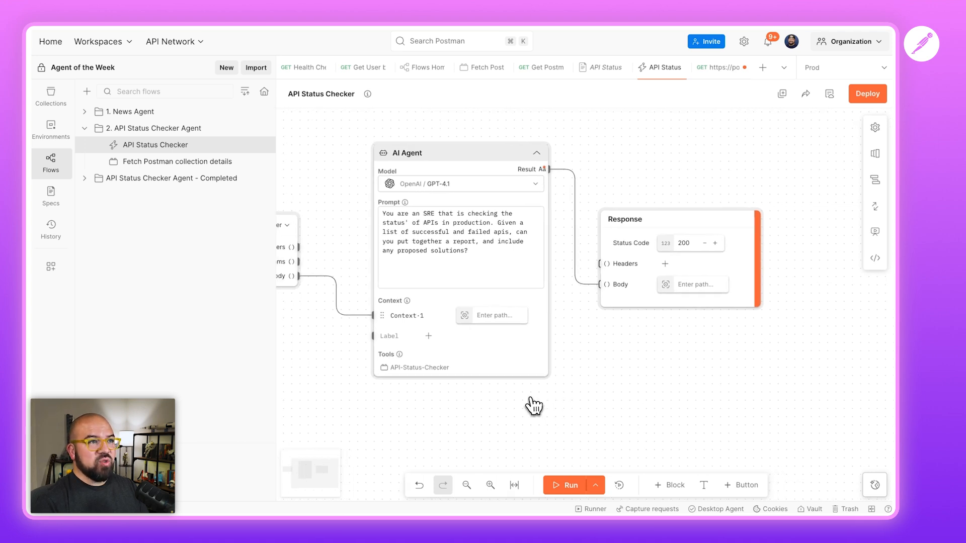
left_click(718, 70)
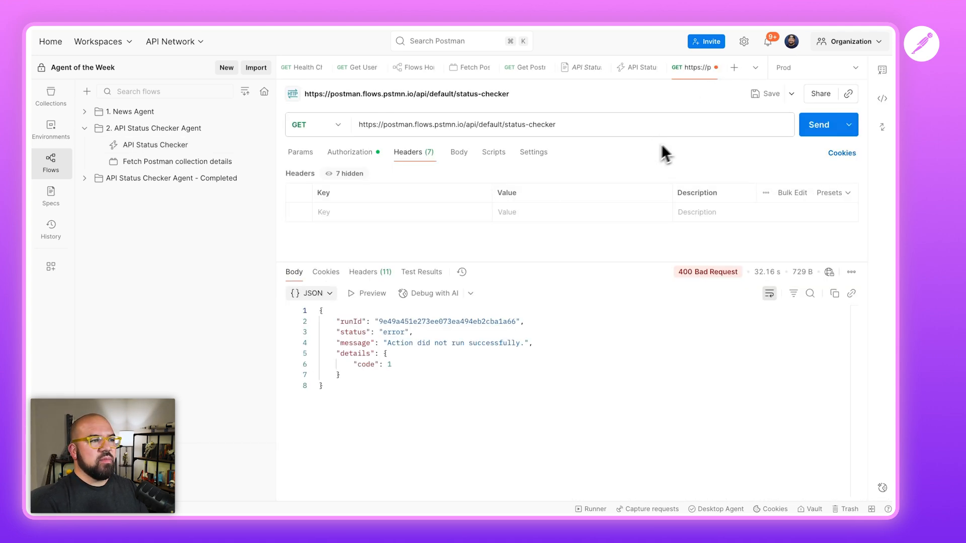
left_click(804, 131)
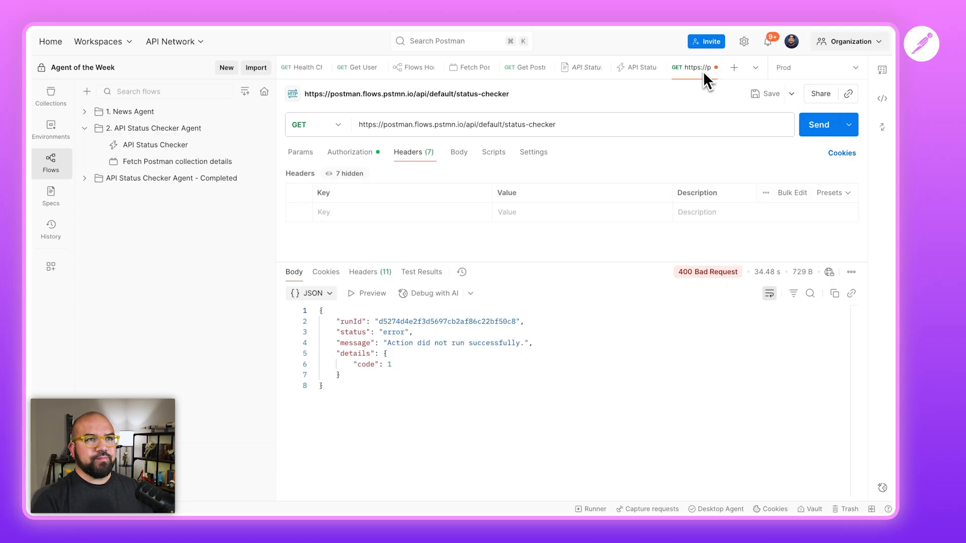
left_click(716, 68)
Step: Create a new scenario in the API Status Checker action and name it toolDefinition
left_click(874, 181)
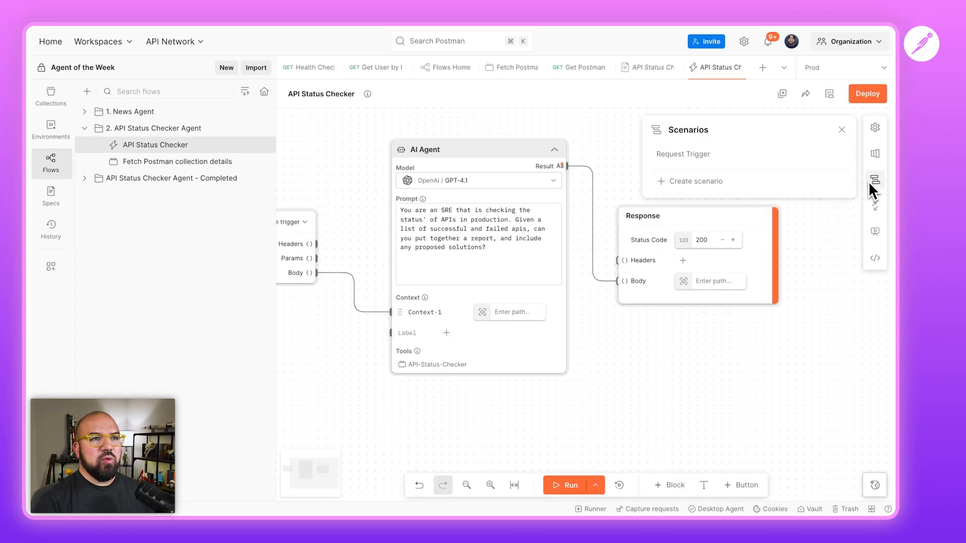
left_click(717, 186)
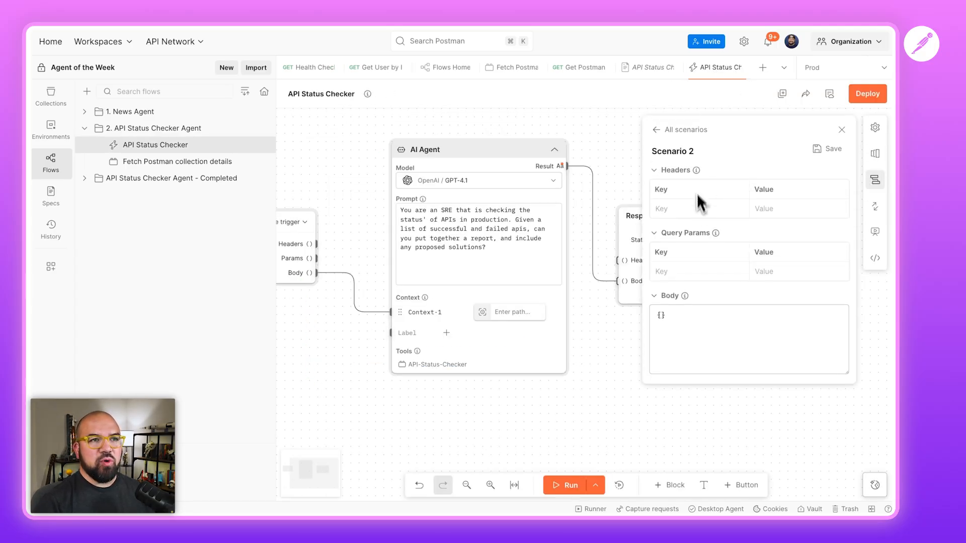
left_click(686, 152)
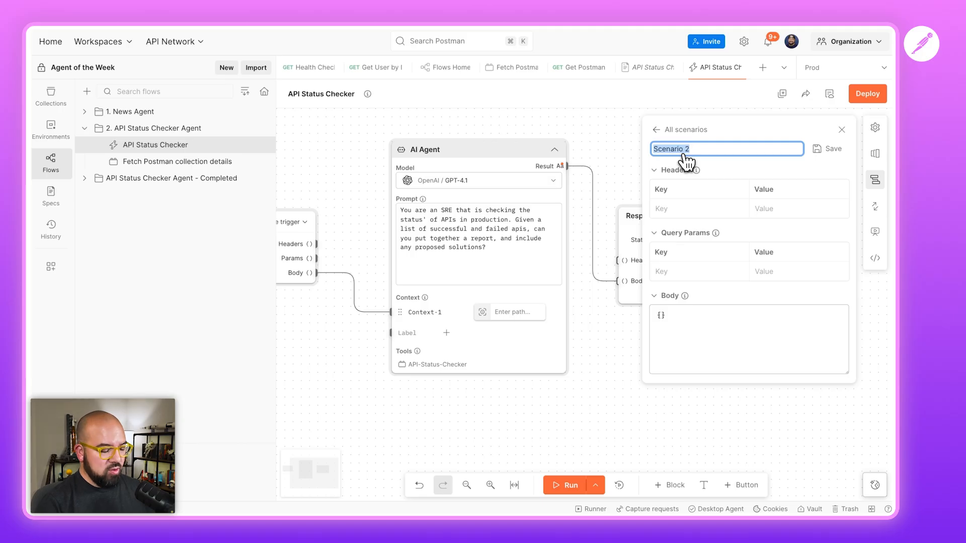
type("toolDefinition")
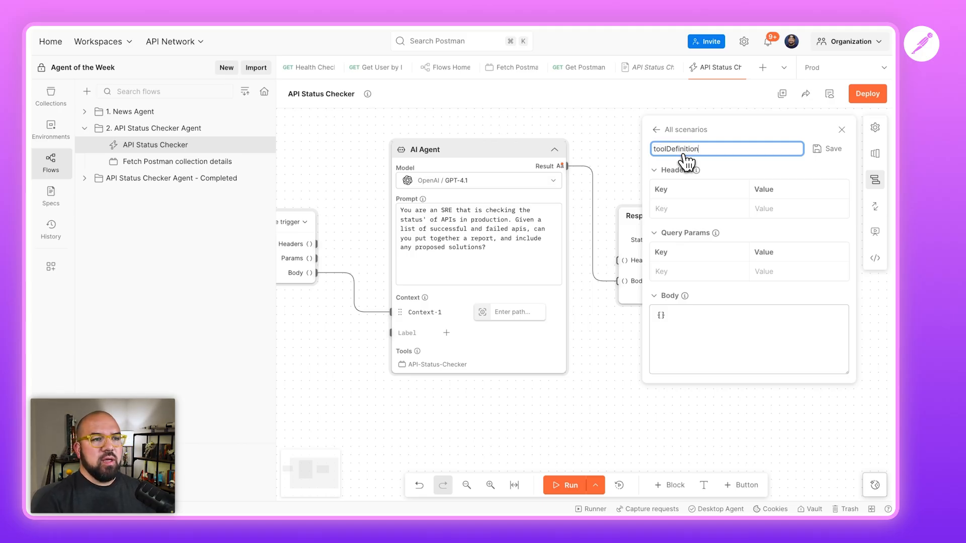
Step: Replace the toolDefinition scenario's body with the copied api-status-checker tools JSON, check it through, and save the scenario
left_click(658, 316)
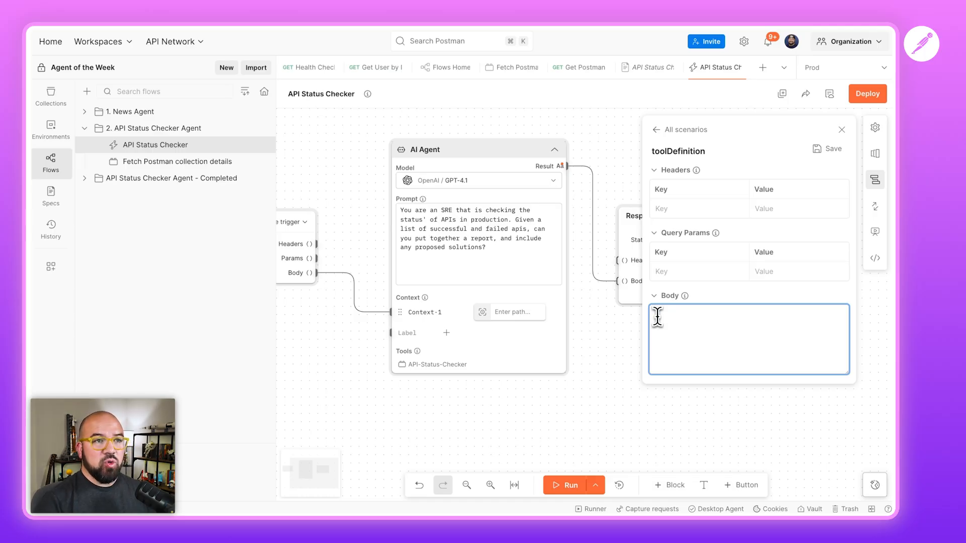
key("super+v")
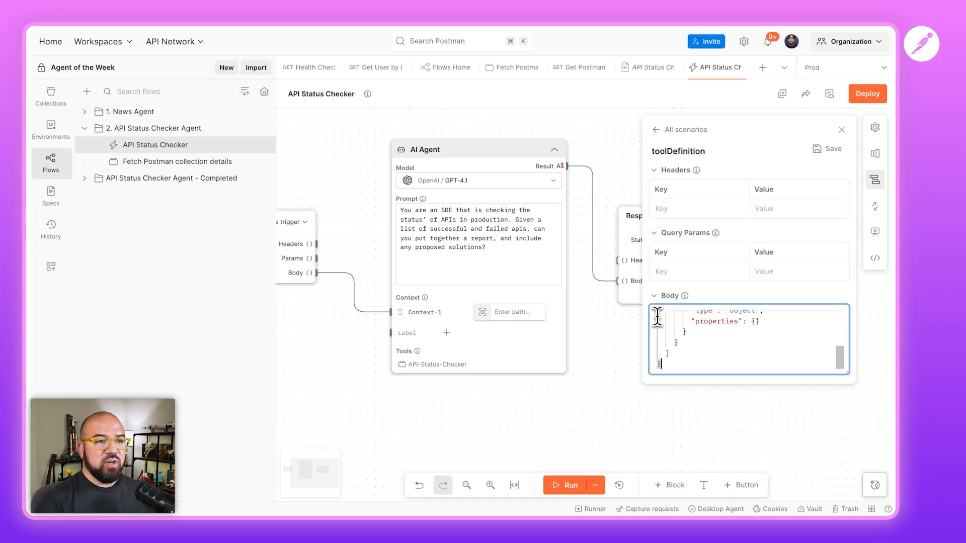
scroll(694, 345, "up", 5)
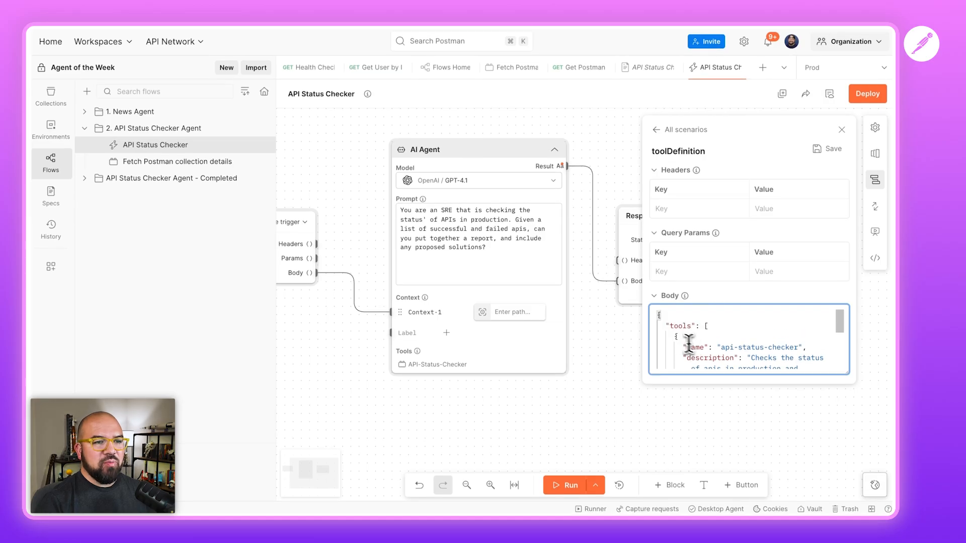
scroll(685, 335, "down", 1)
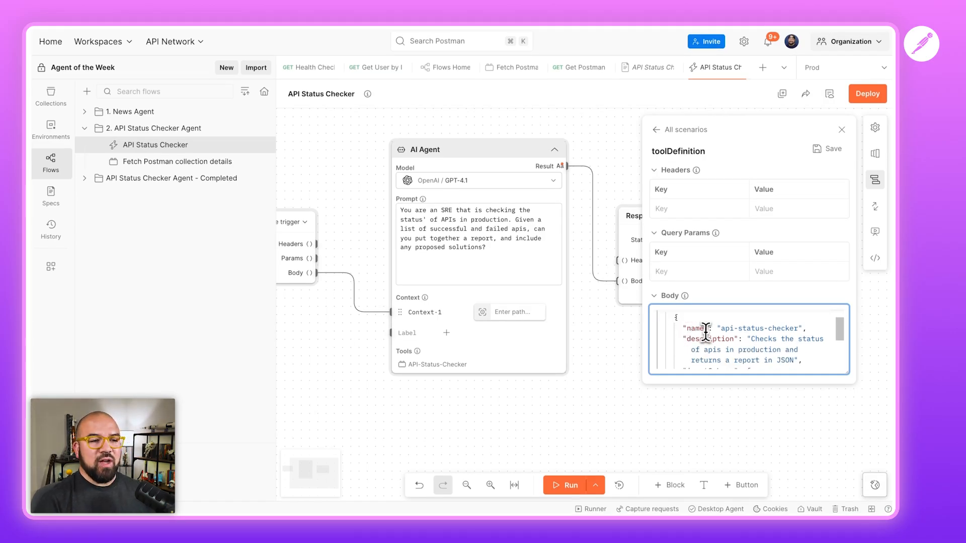
scroll(724, 352, "down", 1)
scroll(723, 351, "down", 3)
scroll(722, 352, "up", 3)
scroll(709, 345, "down", 2)
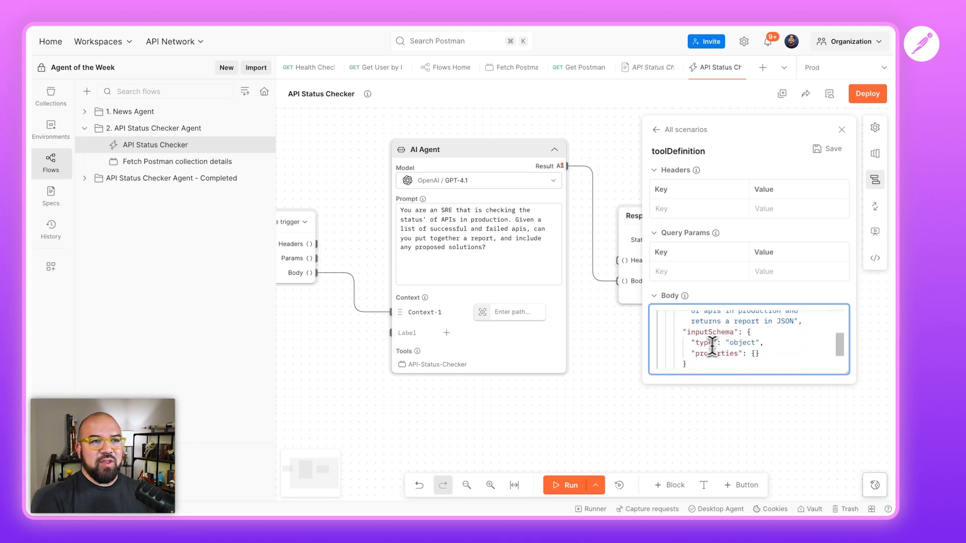
left_click(827, 149)
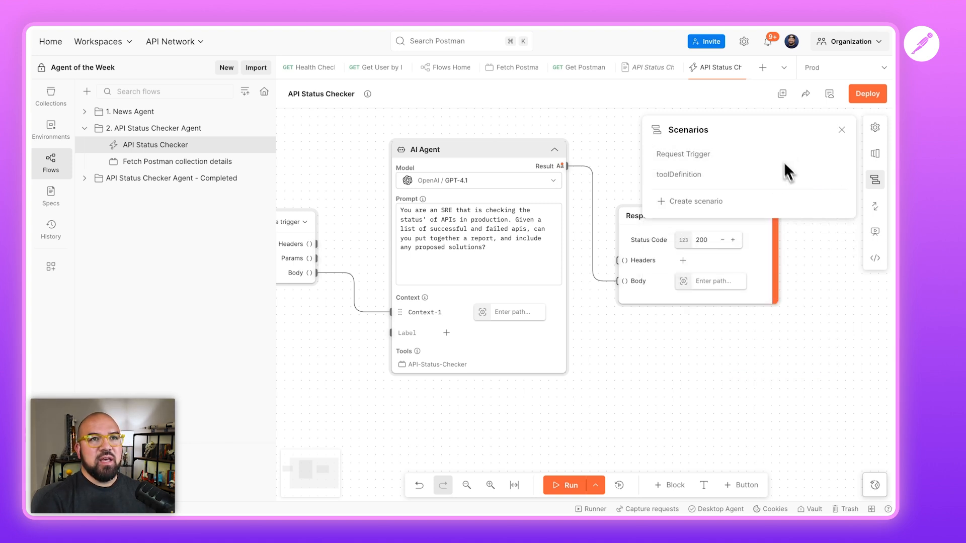
Step: Redeploy the action as a new snapshot and check the snapshot list of the AI Agent's API-Status-Checker tool
left_click(875, 94)
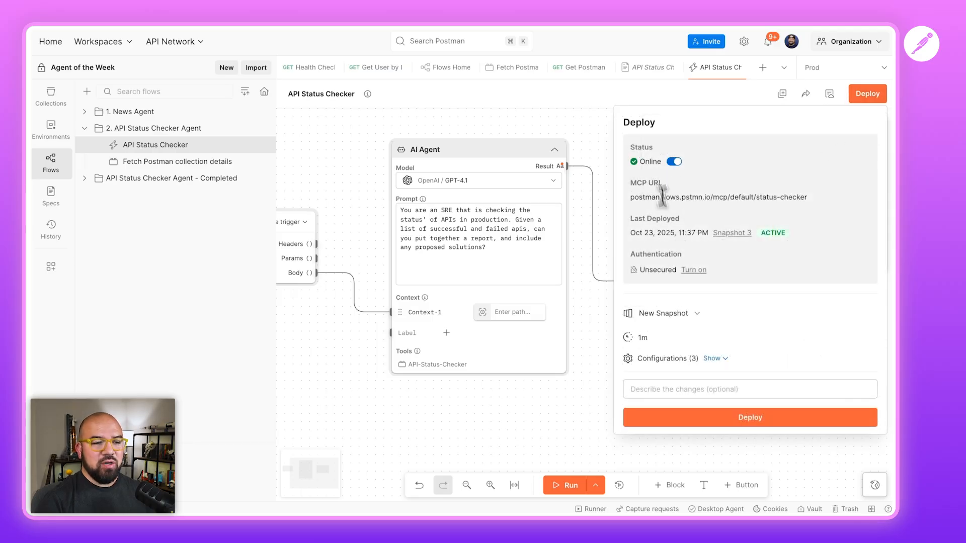
left_click(697, 419)
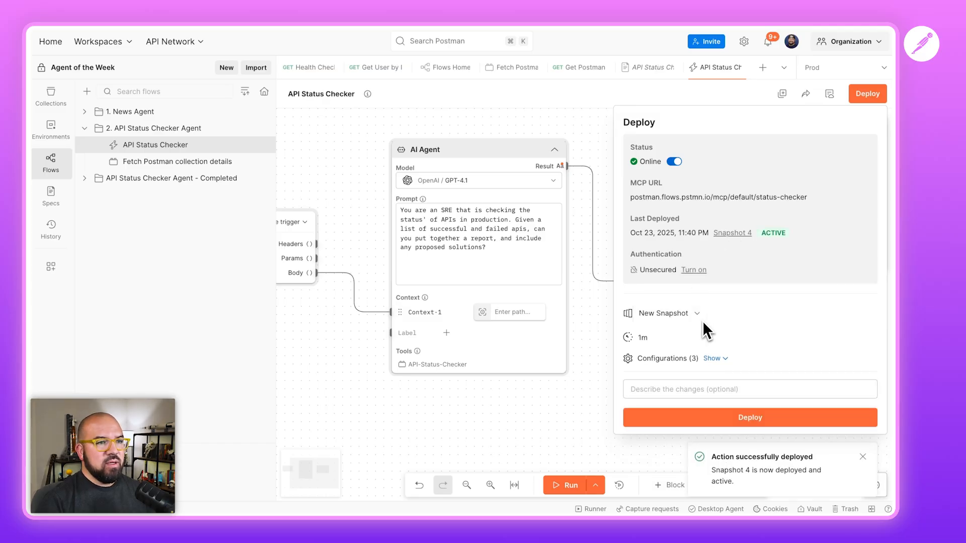
left_click(548, 358)
left_click(534, 365)
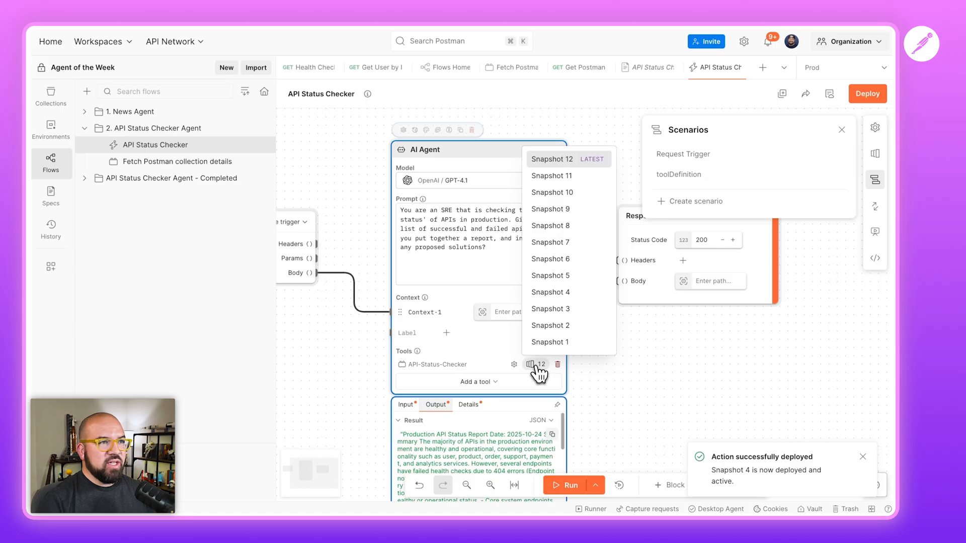
left_click(596, 135)
Step: Open an MCP request for the deployed status-checker MCP URL and connect to it to load its capabilities
left_click(866, 197)
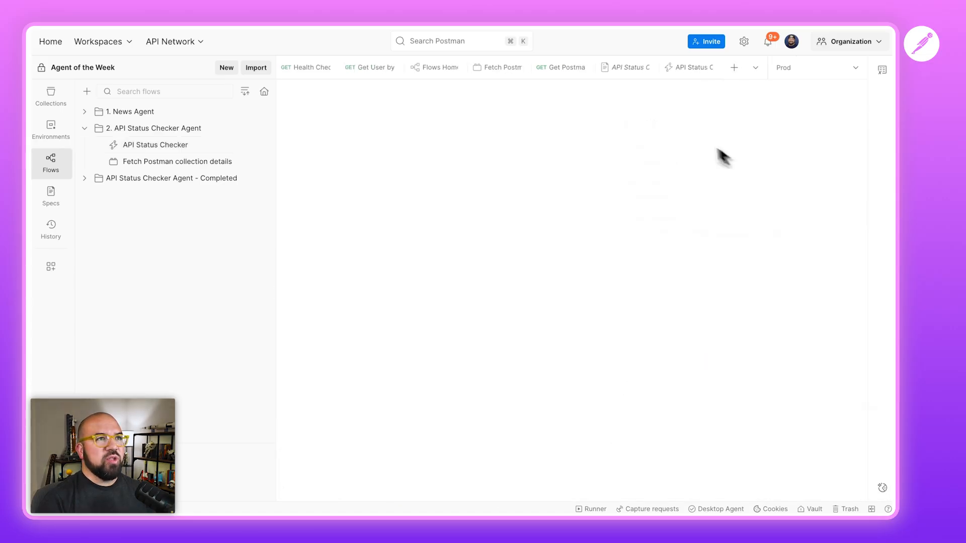
left_click(836, 124)
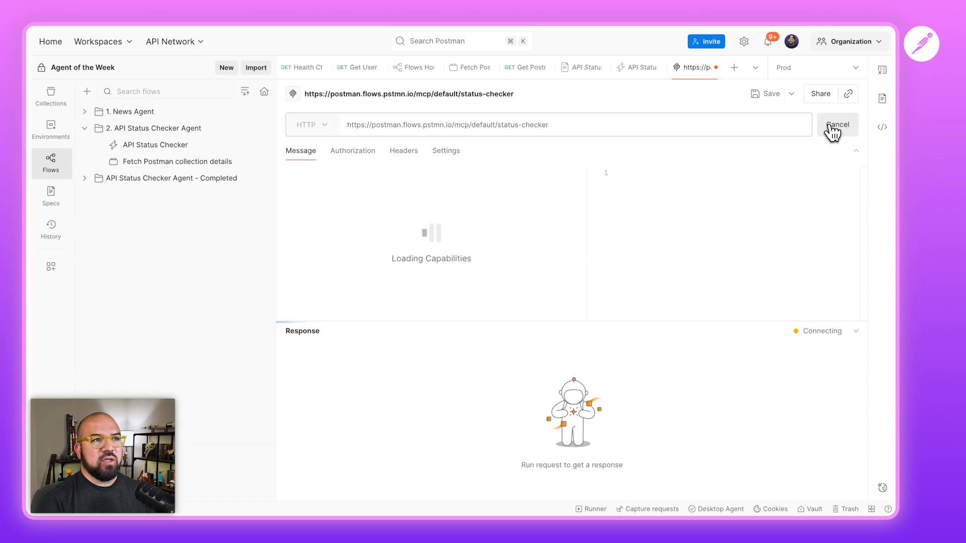
left_click(372, 229)
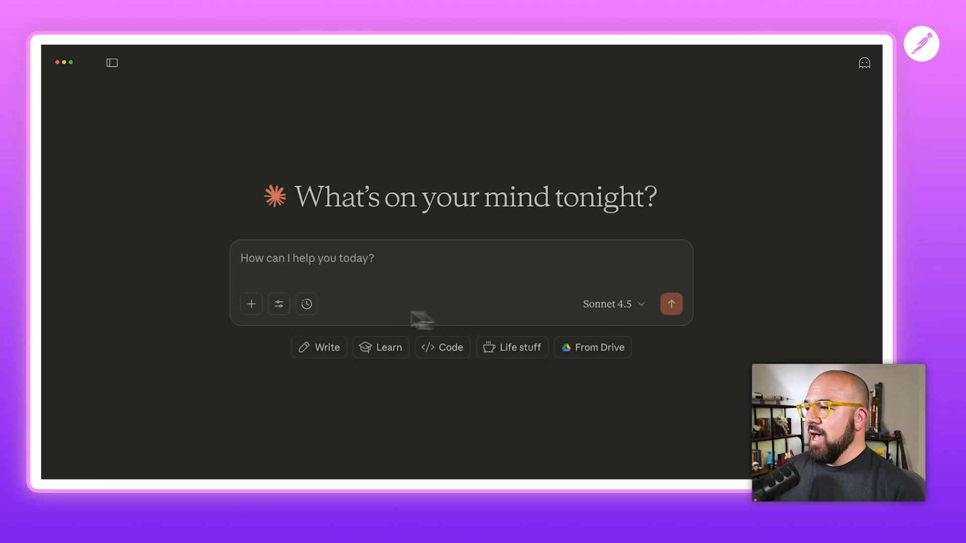
Step: Switch to Claude and make sure the api-status-checker tool listed after Airtable MCP Server is turned on
left_click(273, 308)
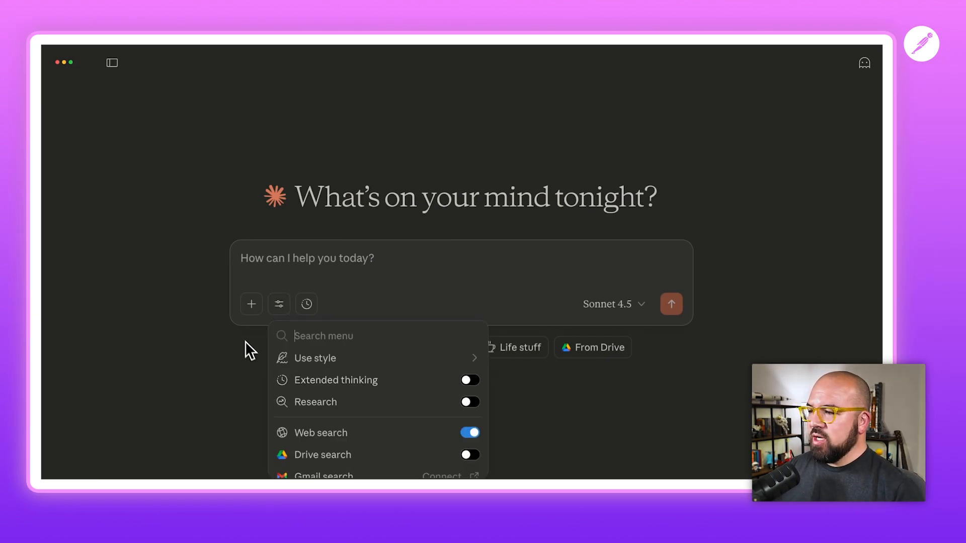
key("super+minus")
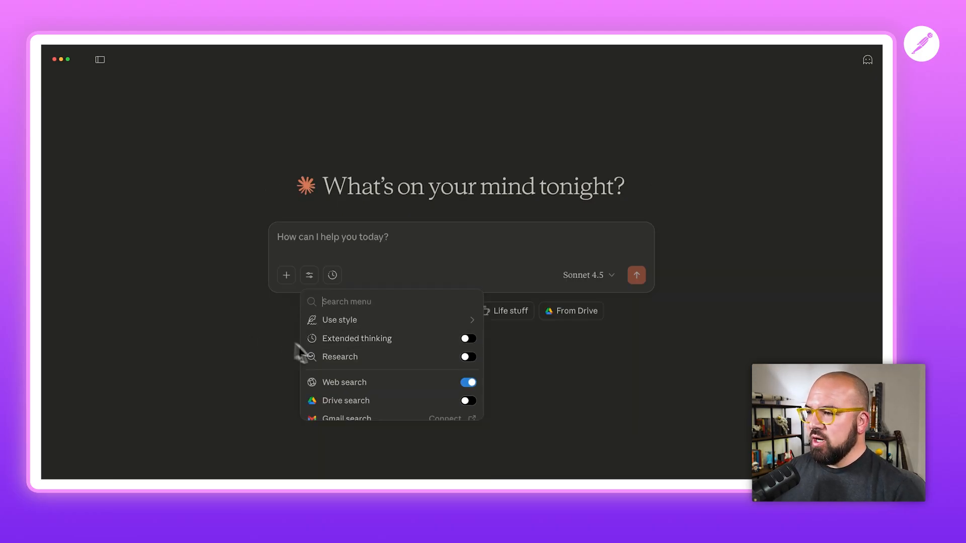
scroll(337, 385, "down", 1)
scroll(337, 385, "down", 3)
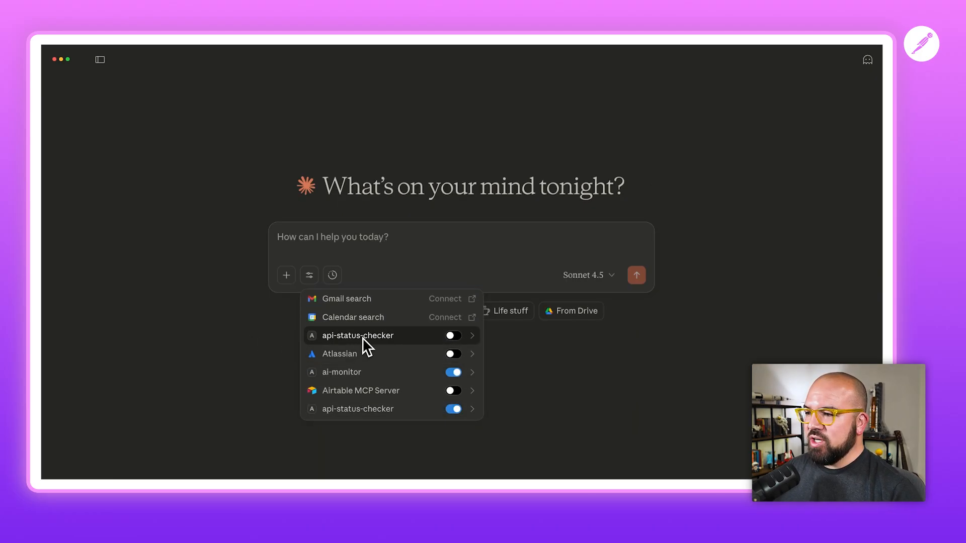
scroll(392, 401, "down", 2)
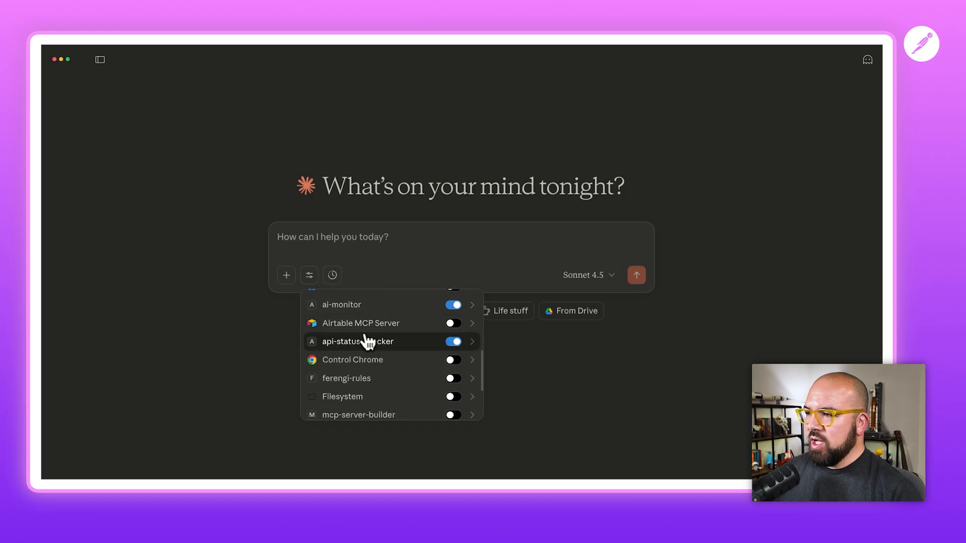
left_click(454, 342)
left_click(454, 342)
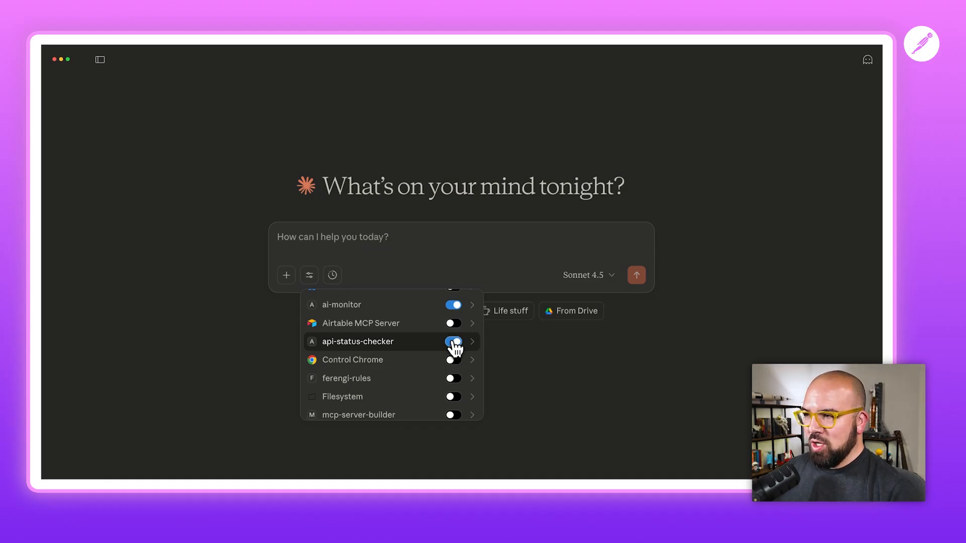
Step: Send Claude the prompt "Can you check the status' of my apis?"
left_click(381, 240)
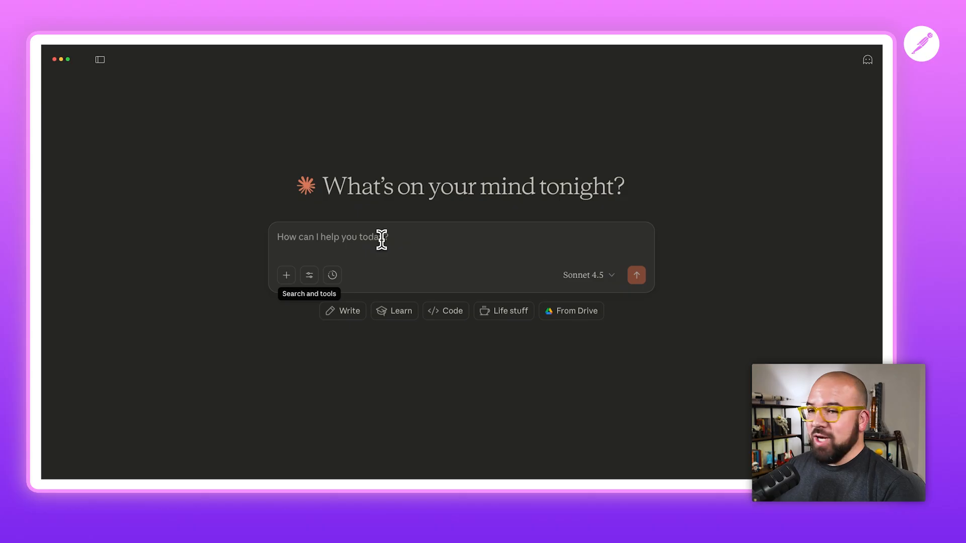
type("Can")
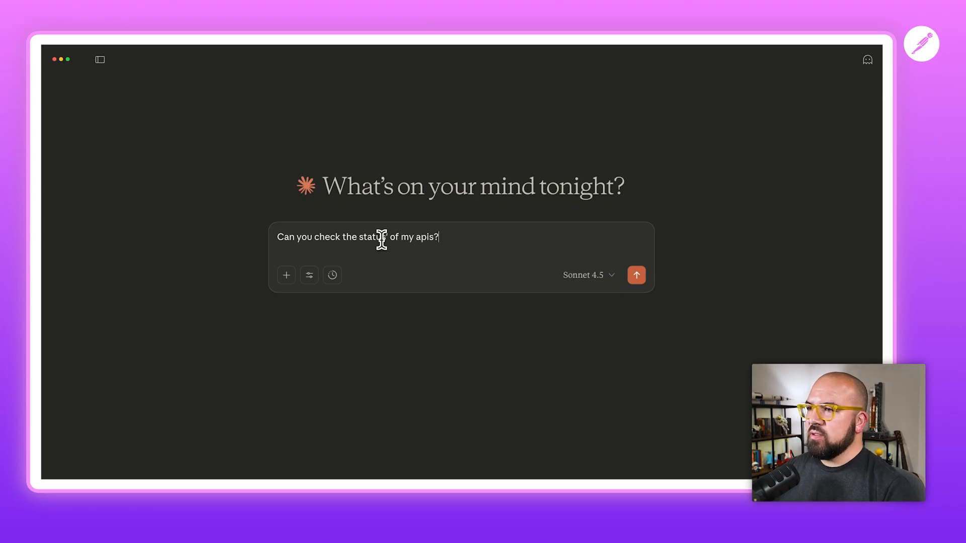
key("Return")
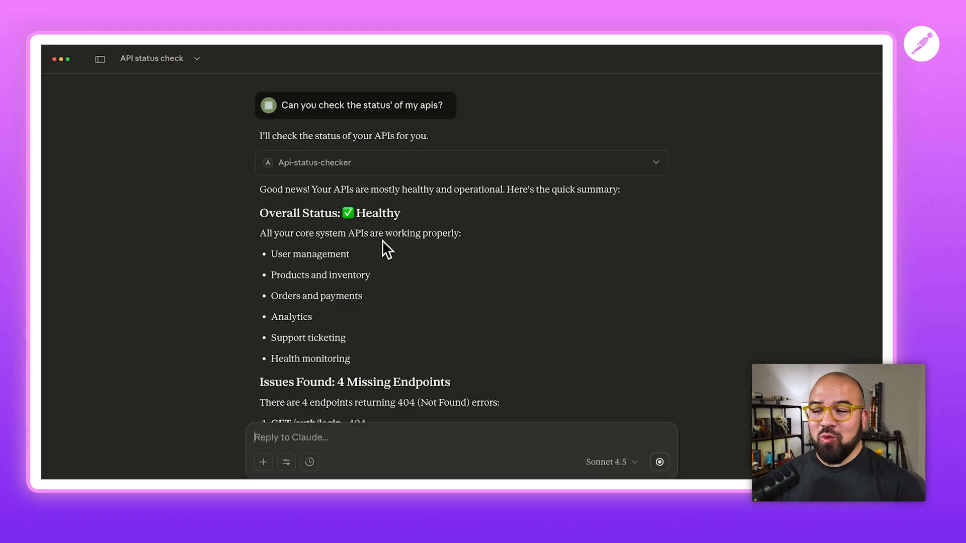
Step: Read through Claude's API status report, covering the overall status, the endpoint issues and the bottom line
scroll(382, 240, "down", 5)
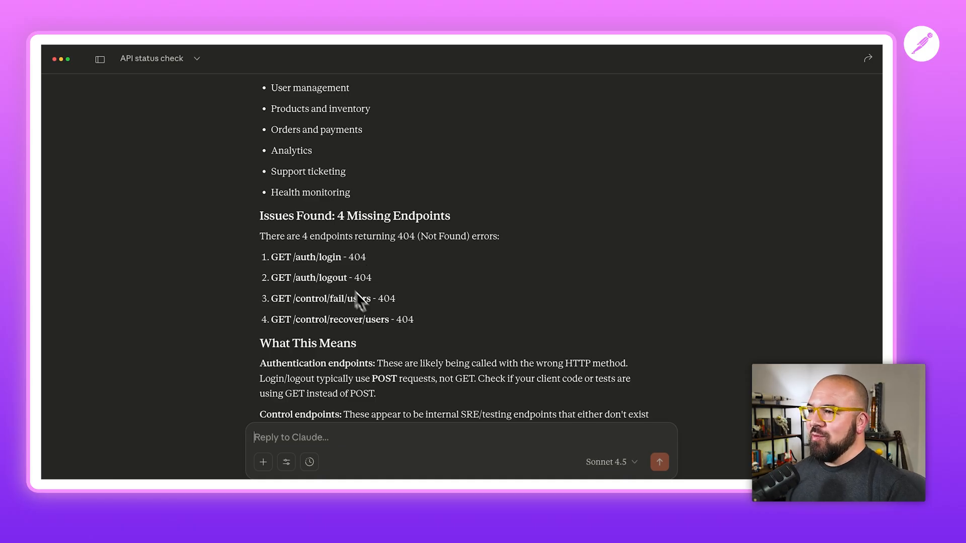
scroll(433, 325, "down", 3)
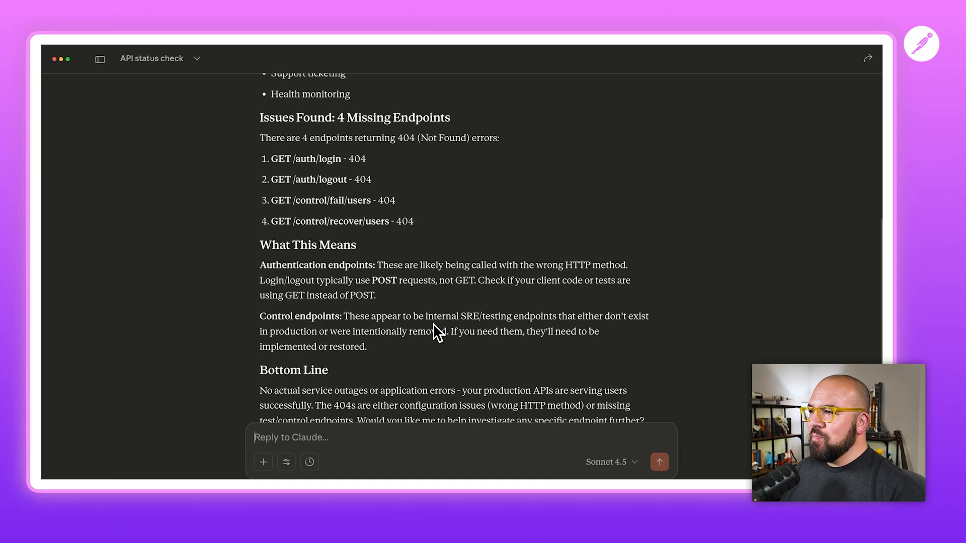
scroll(352, 289, "down", 2)
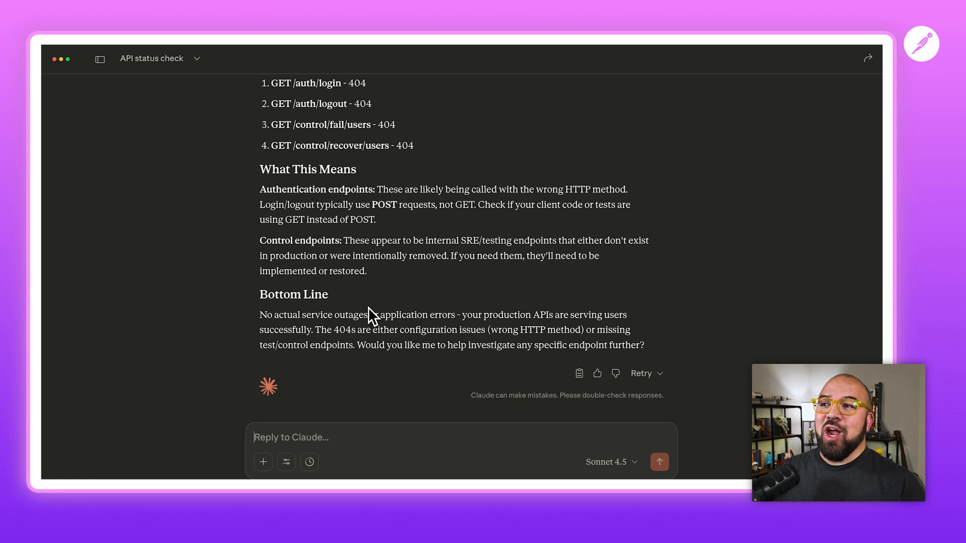
scroll(348, 180, "up", 7)
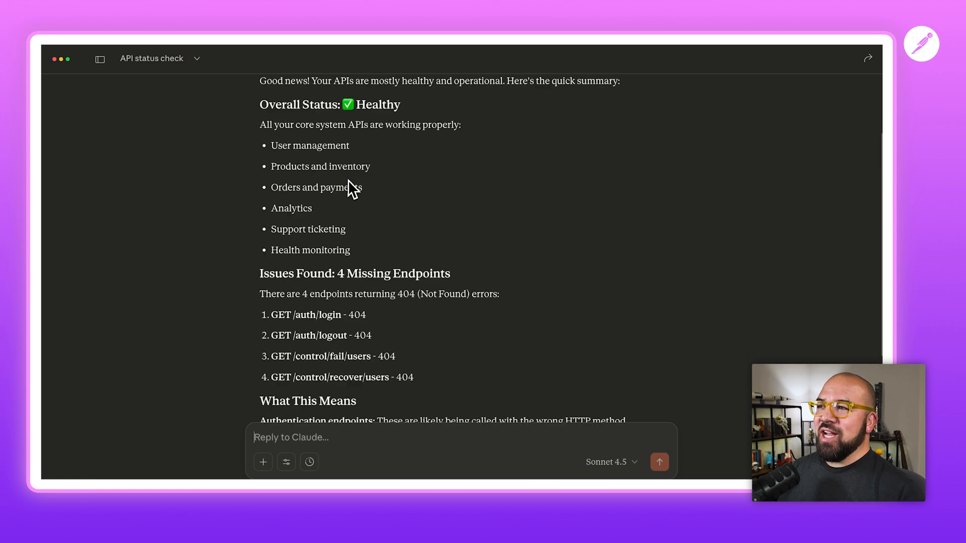
scroll(349, 180, "down", 2)
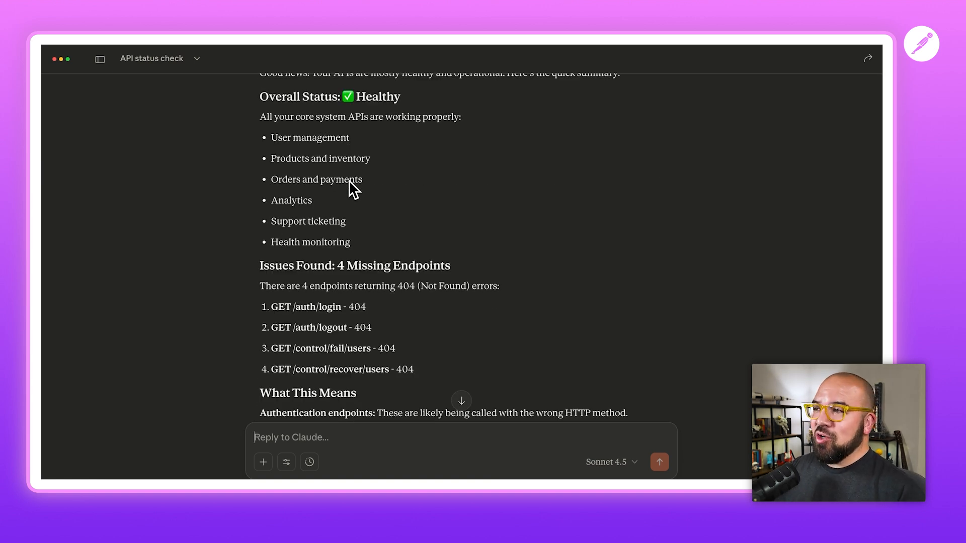
scroll(349, 181, "down", 1)
scroll(349, 180, "up", 3)
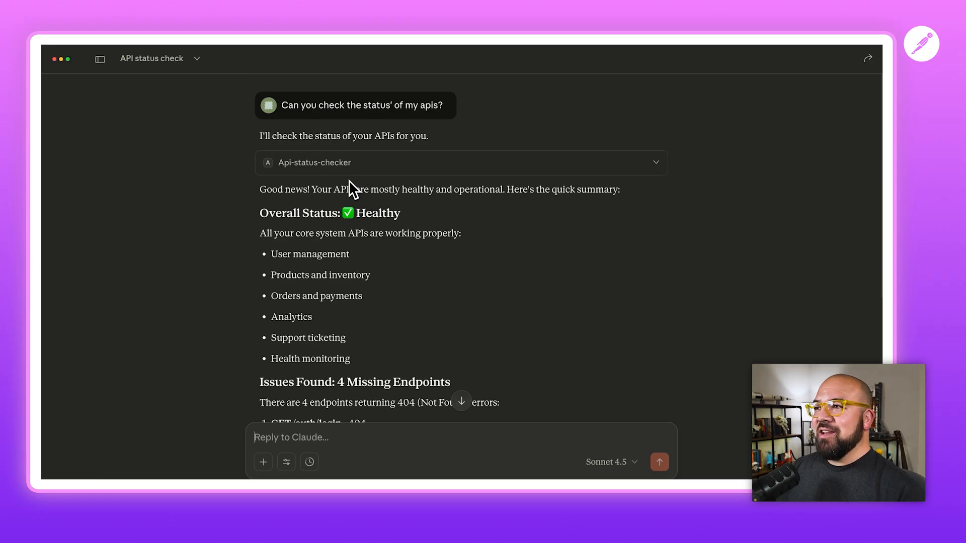